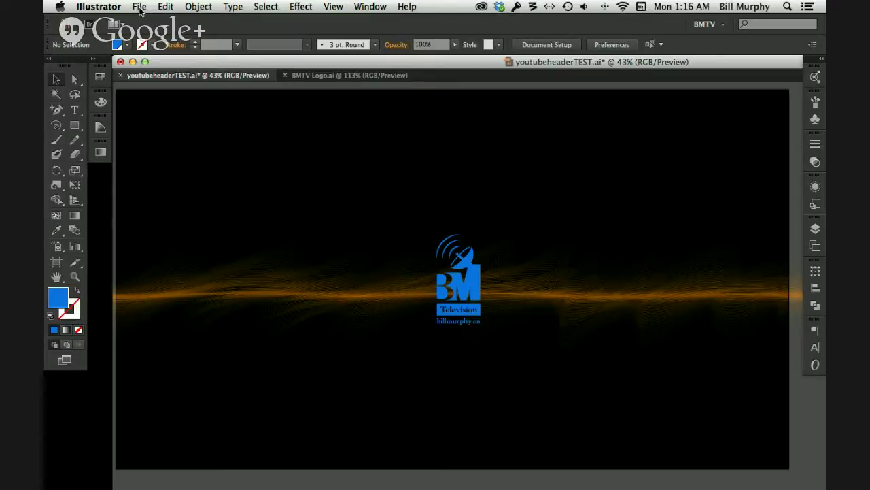
Step: Create a new document with a width of 2560 px and a height of 1440 px
left_click(140, 8)
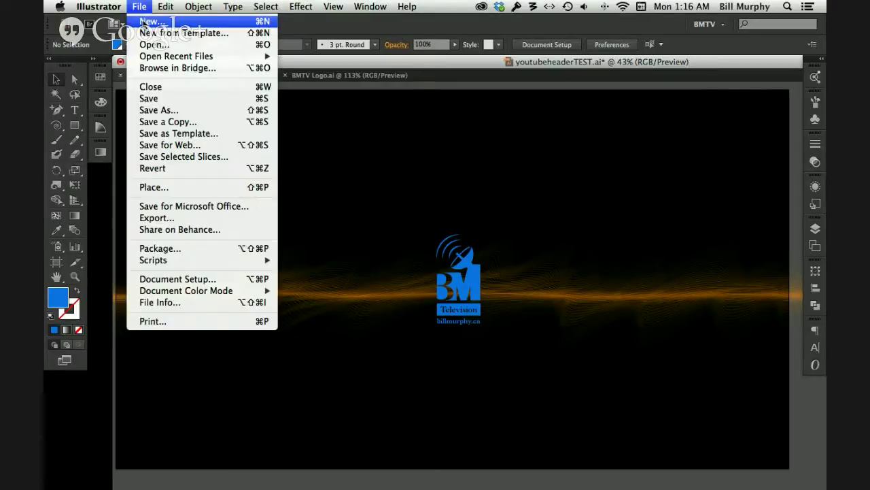
left_click(144, 22)
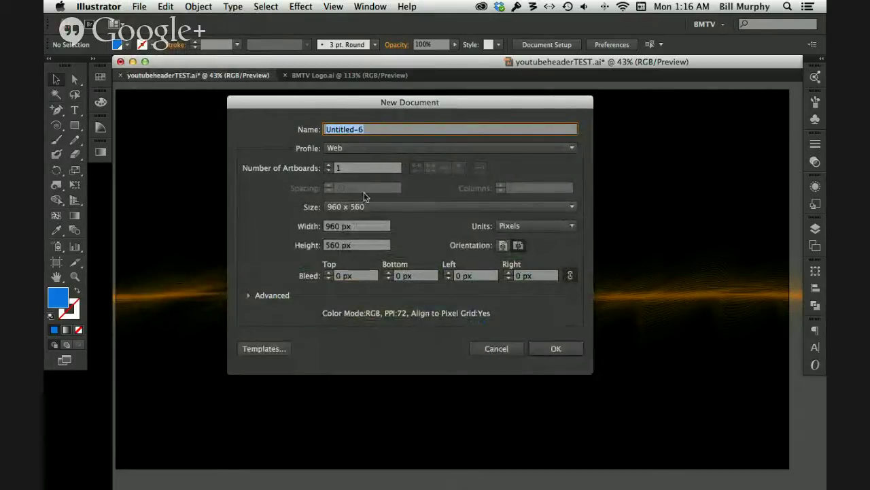
double_click(333, 227)
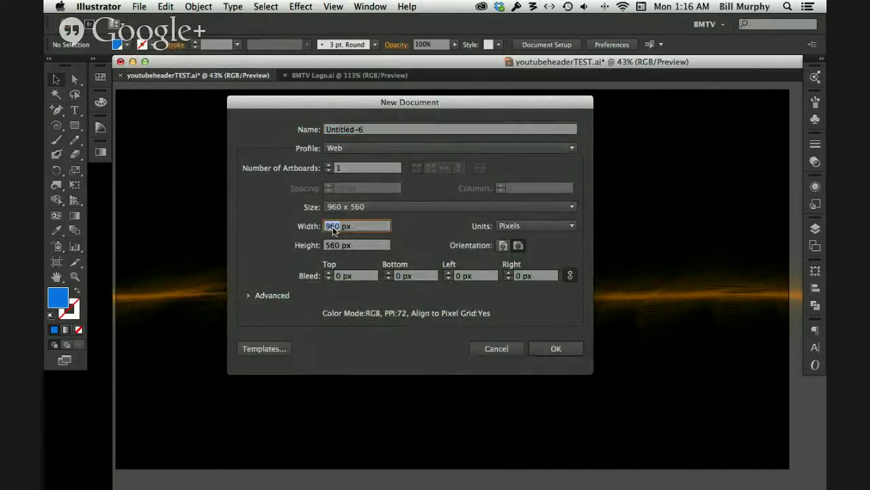
type("250")
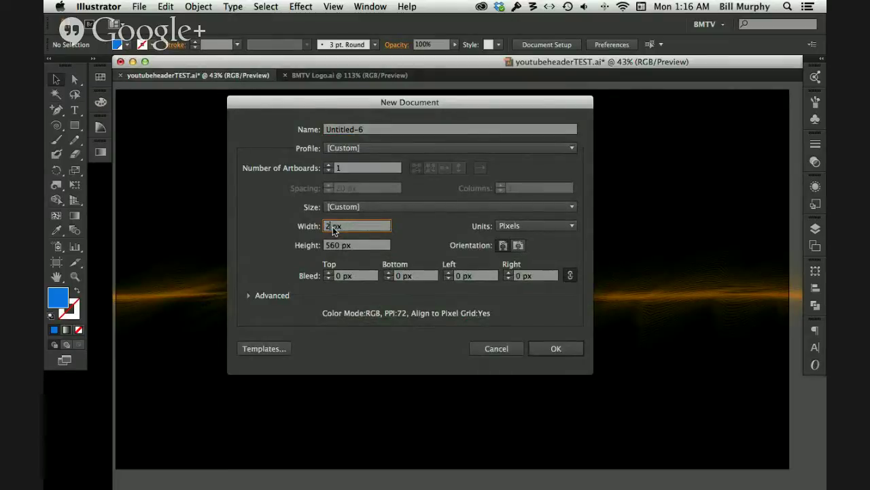
key("BackSpace")
key("BackSpace")
type("560")
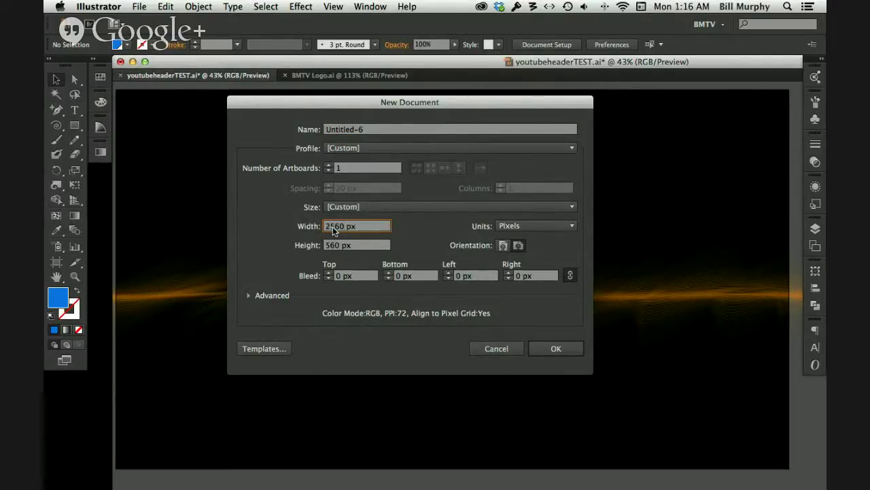
left_click(339, 246)
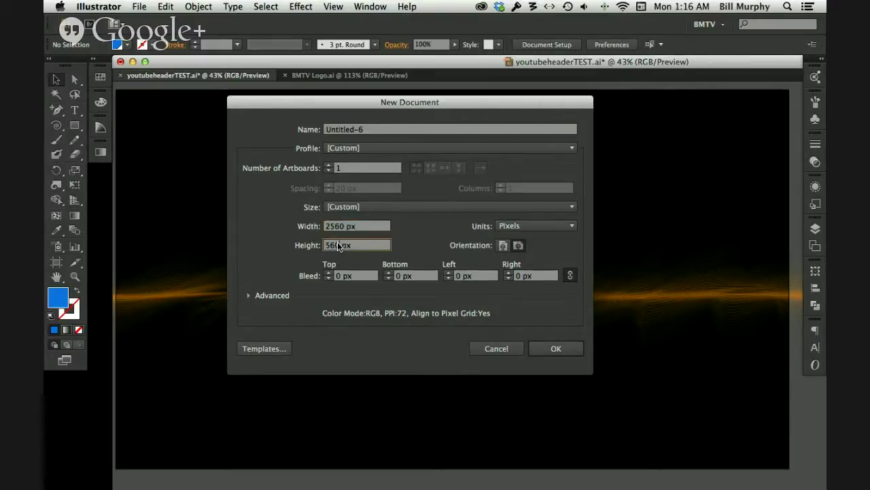
left_click_drag(339, 246, 319, 245)
type("1440")
left_click(553, 349)
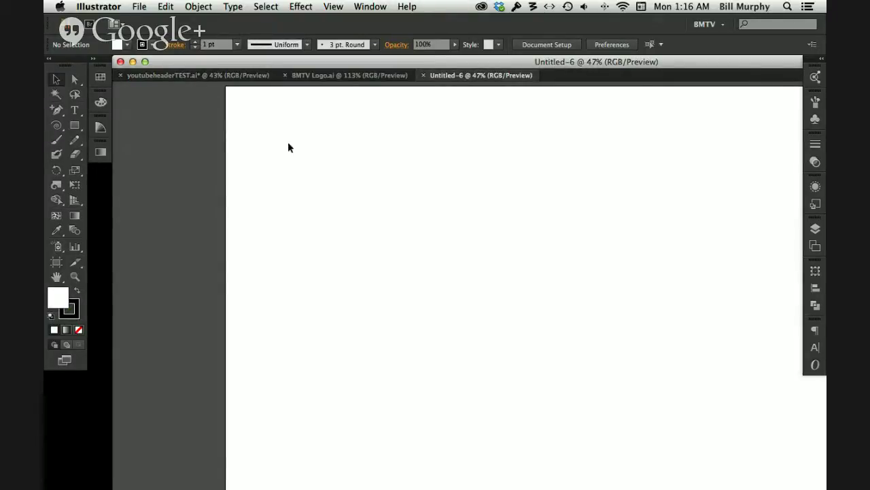
Step: Add a new layer named "background" and move it below Layer 1
left_click(146, 62)
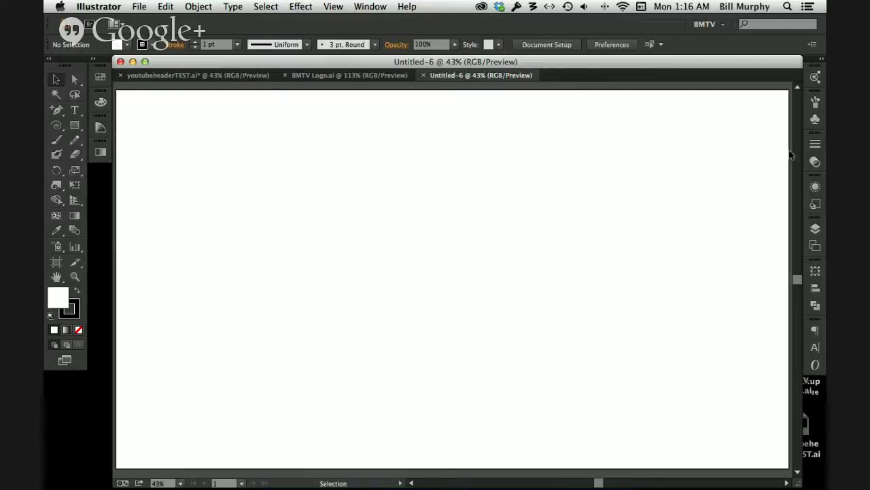
left_click(817, 230)
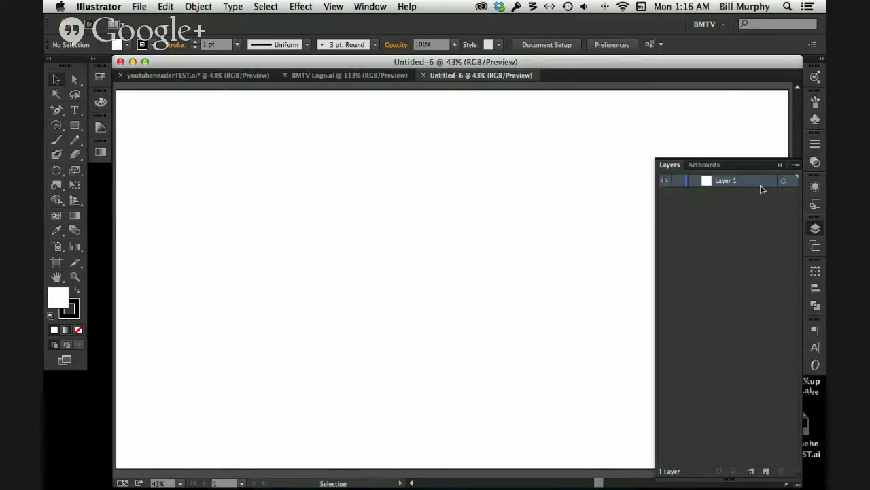
left_click(795, 165)
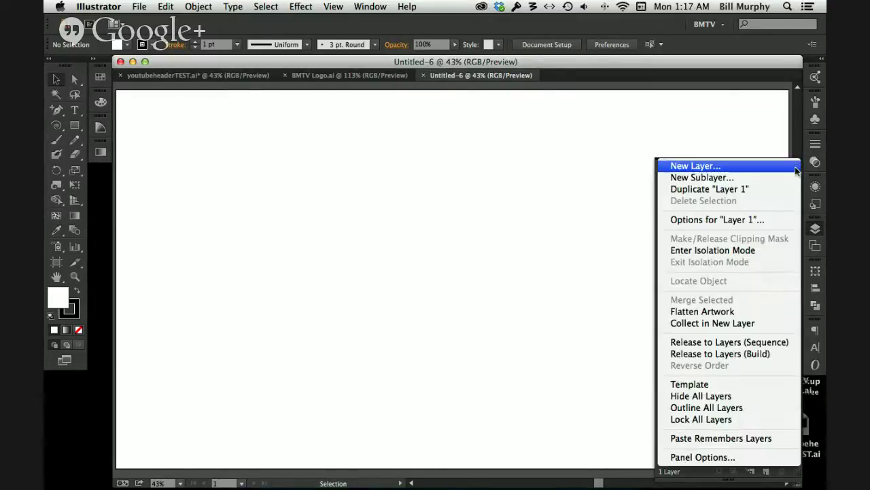
left_click(762, 167)
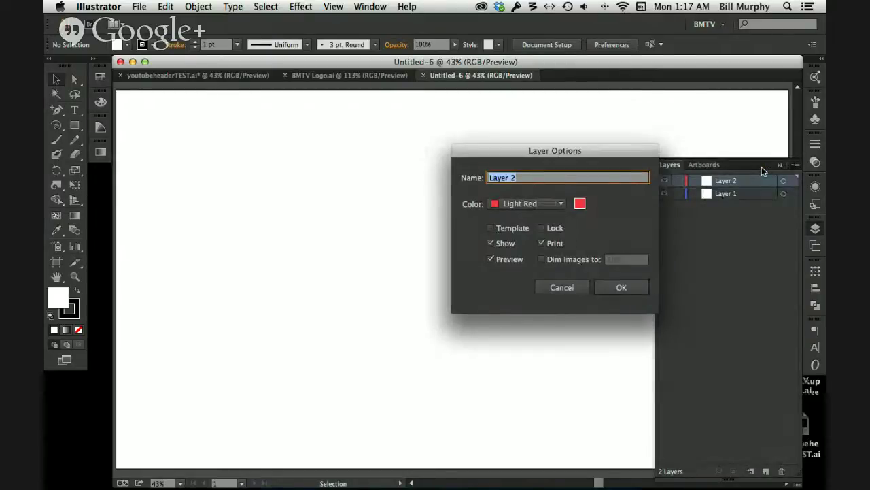
type("background")
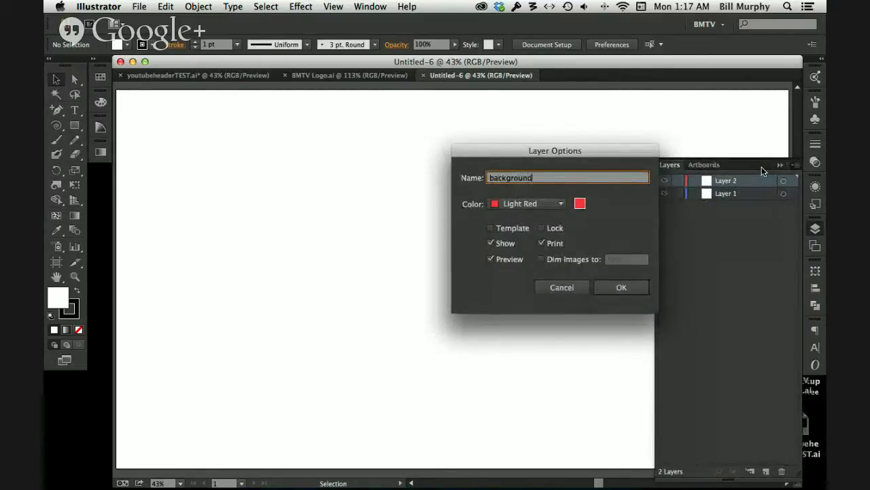
key("Return")
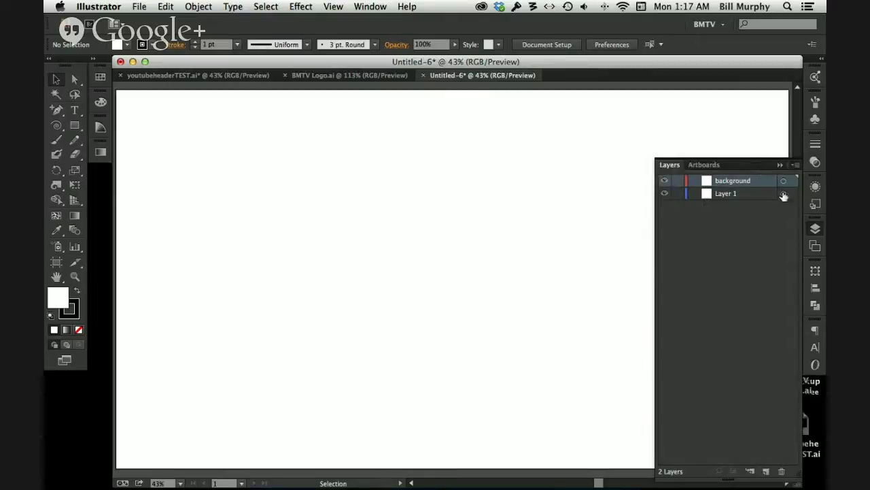
left_click_drag(758, 177, 755, 212)
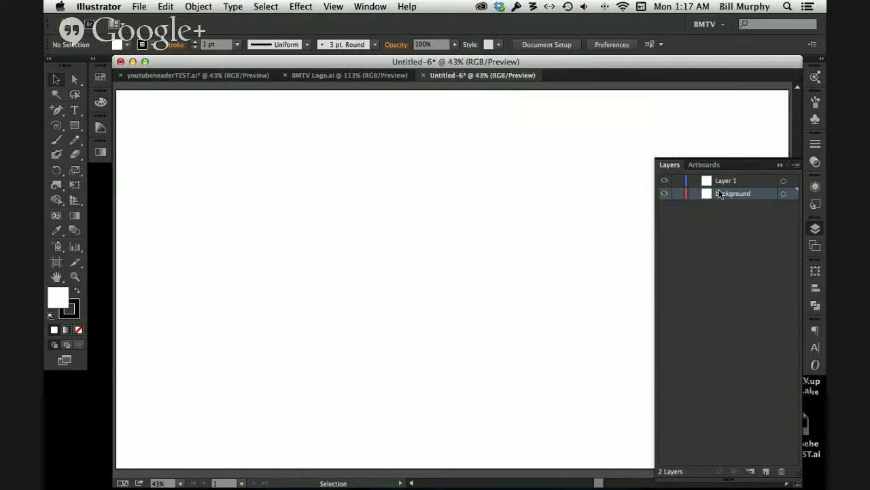
Step: Draw a rectangle about 2560 × 1449 px covering the whole artboard, with a black fill and no stroke
left_click(75, 125)
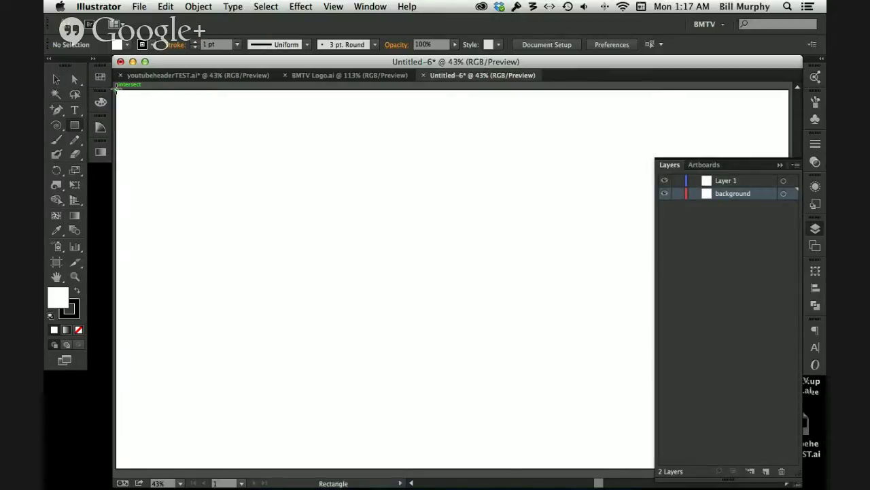
mouse_move(117, 90)
left_mouse_down()
mouse_move(327, 234)
mouse_move(754, 442)
mouse_move(768, 469)
mouse_move(789, 471)
left_mouse_up()
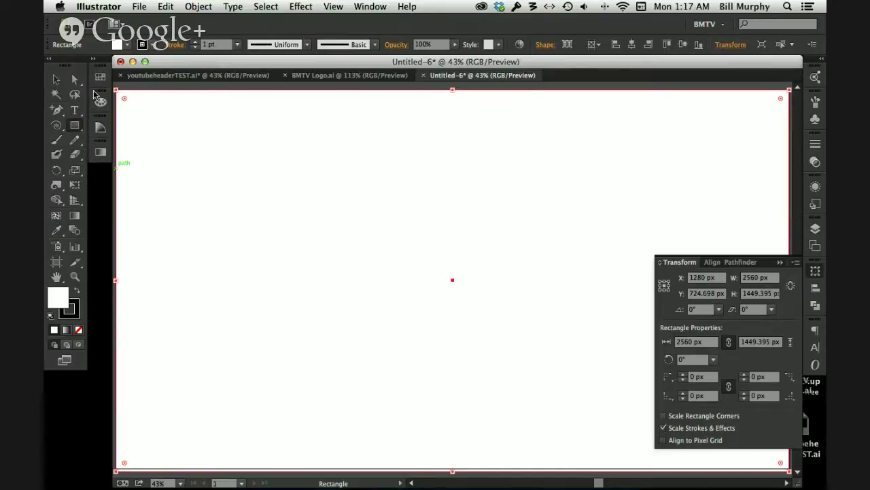
left_click_drag(96, 71, 167, 92)
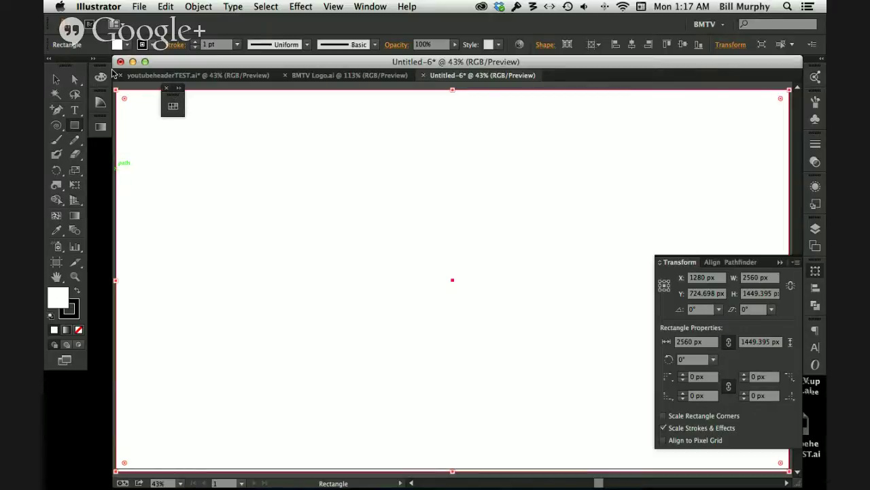
left_click_drag(174, 93, 106, 69)
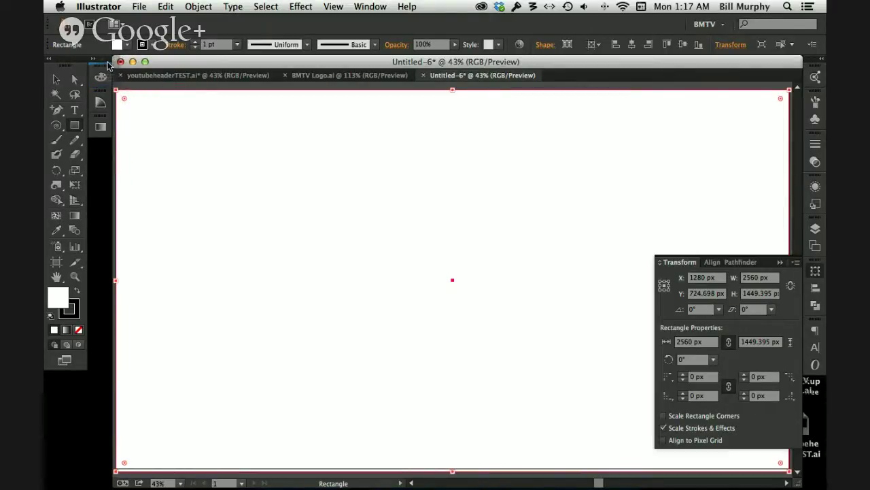
left_click(100, 79)
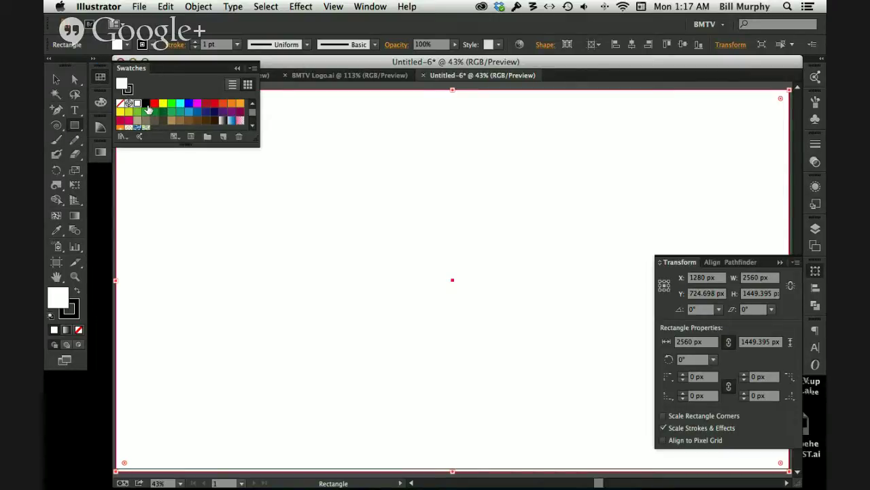
left_click(145, 103)
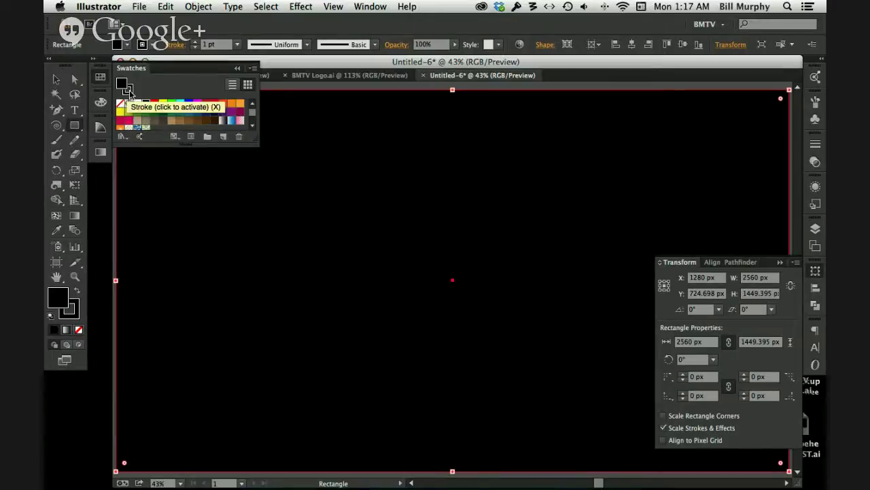
left_click(128, 91)
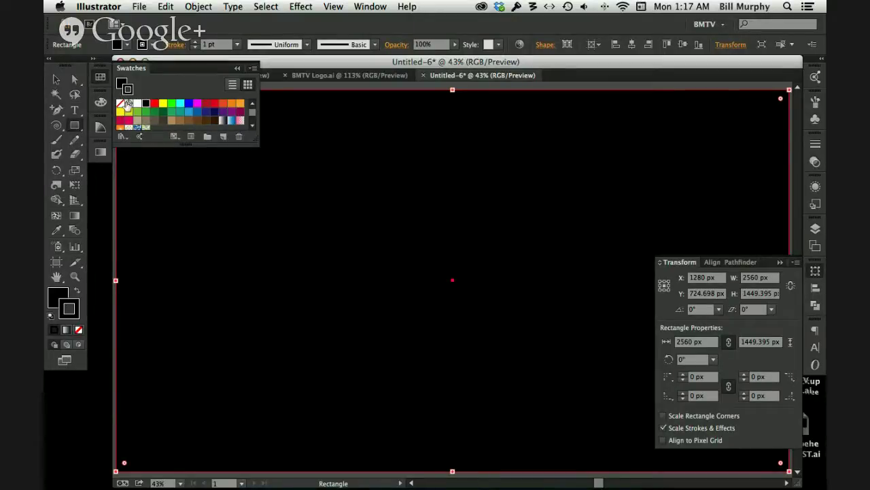
left_click(120, 103)
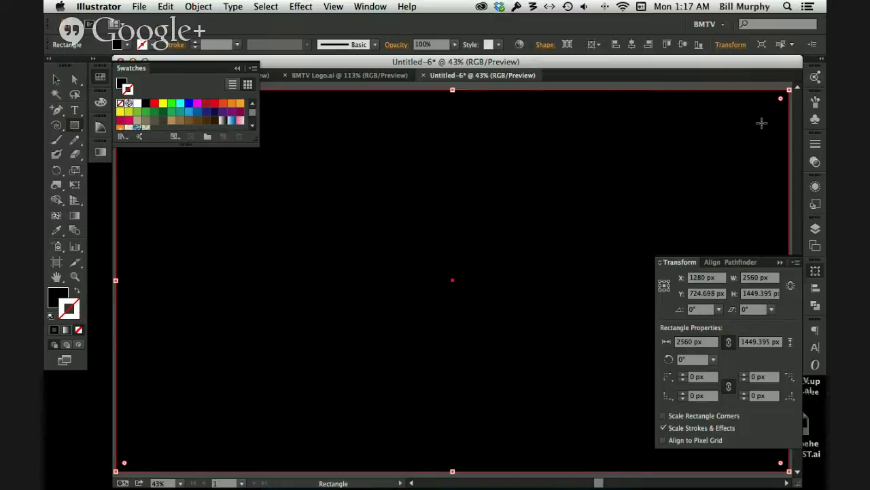
Step: Lock the background layer
left_click(815, 151)
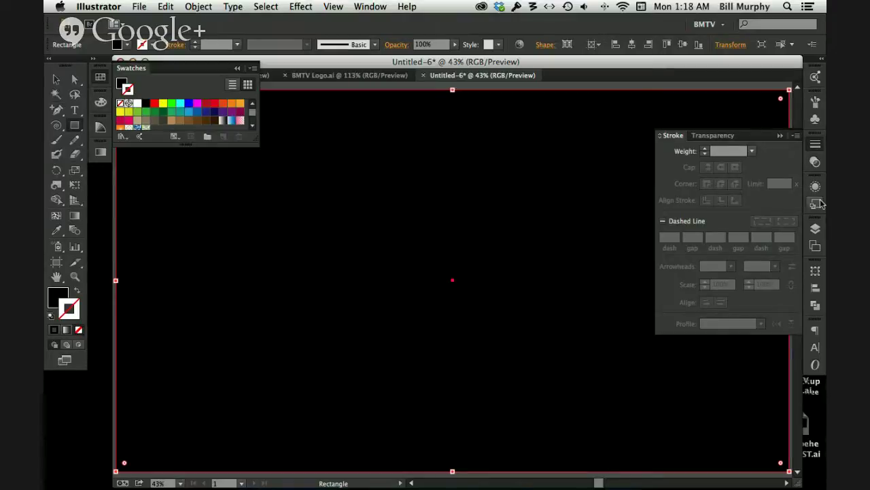
left_click(815, 228)
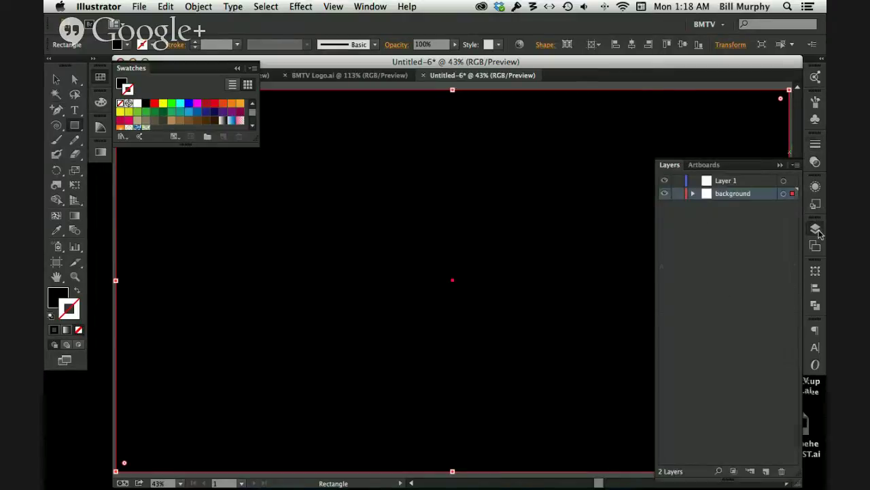
left_click(678, 195)
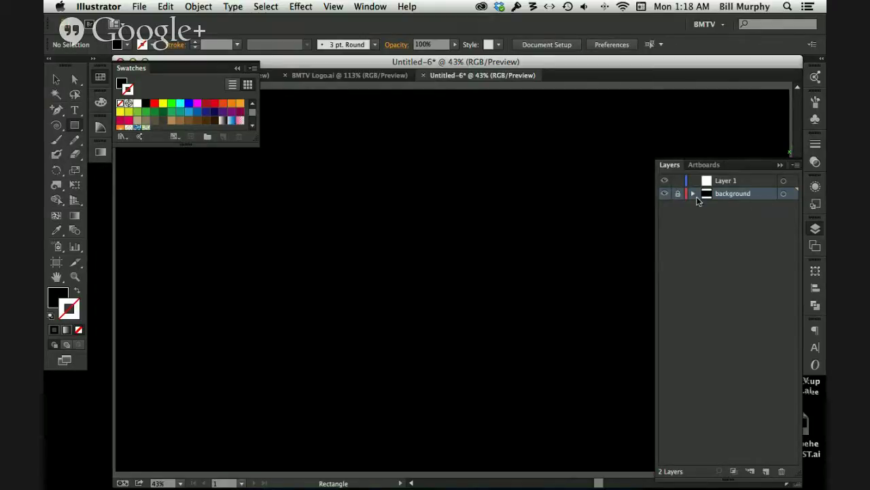
Step: Inspect the background layer's contents and check its visibility by hiding and showing it again
left_click(693, 195)
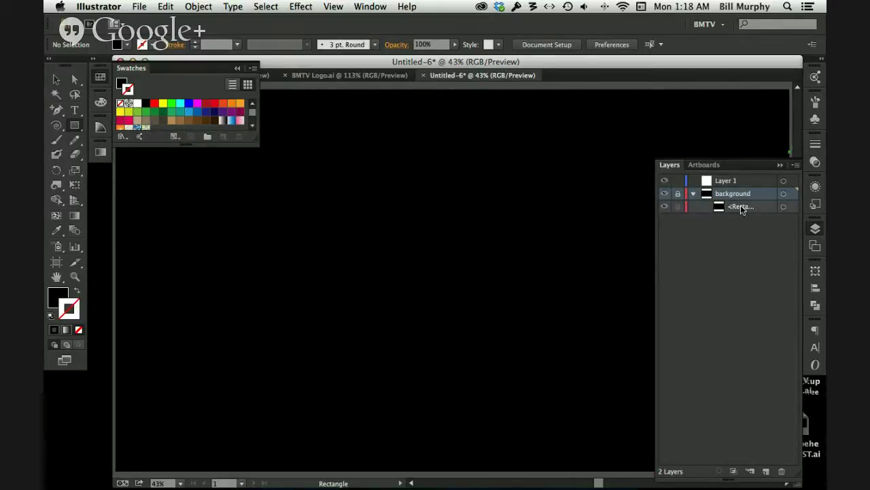
left_click(694, 195)
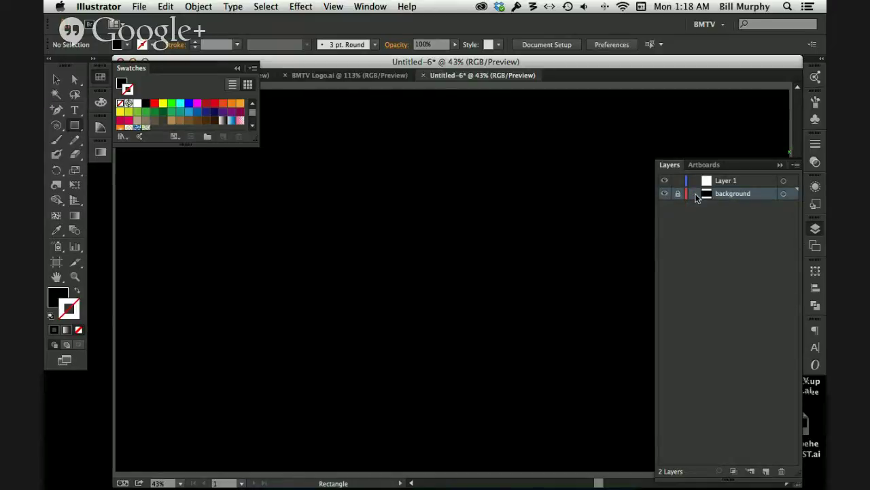
left_click(695, 195)
left_click(694, 195)
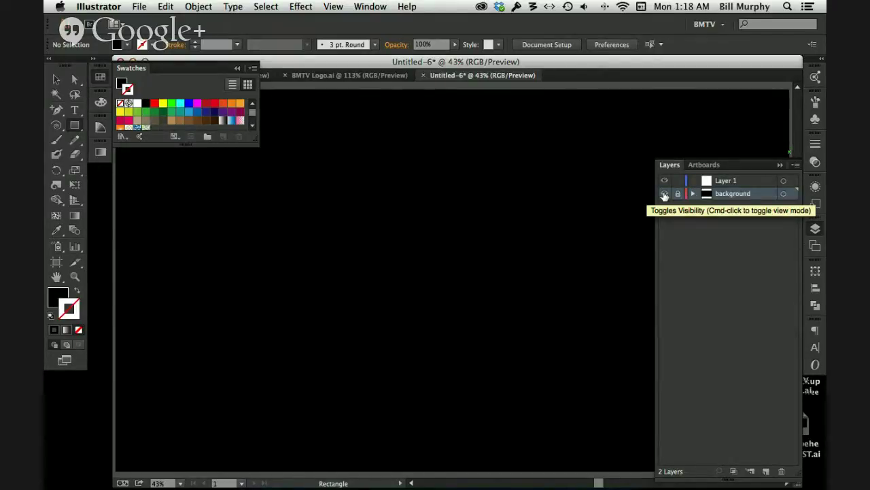
left_click(664, 195)
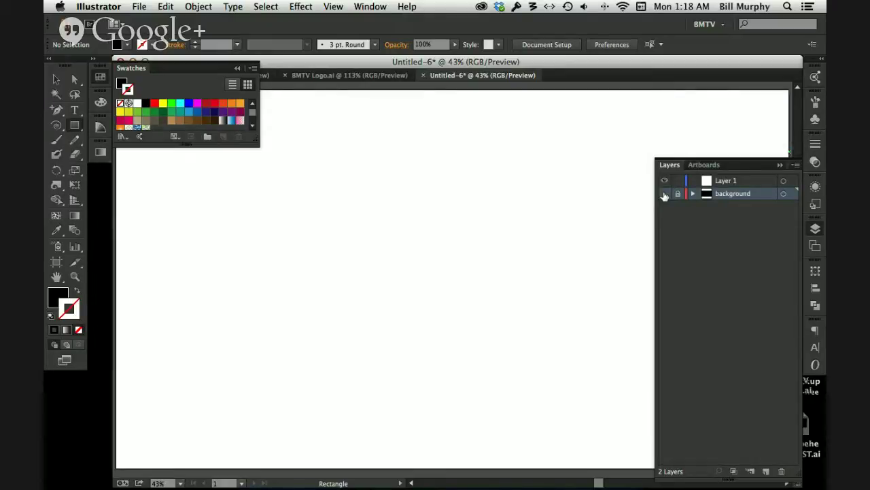
left_click(664, 194)
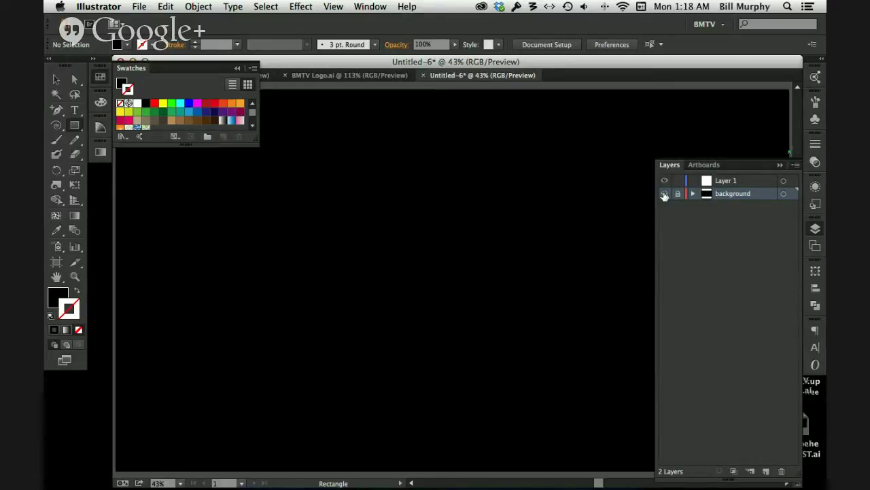
Step: Rename Layer 1 as "wave"
double_click(728, 181)
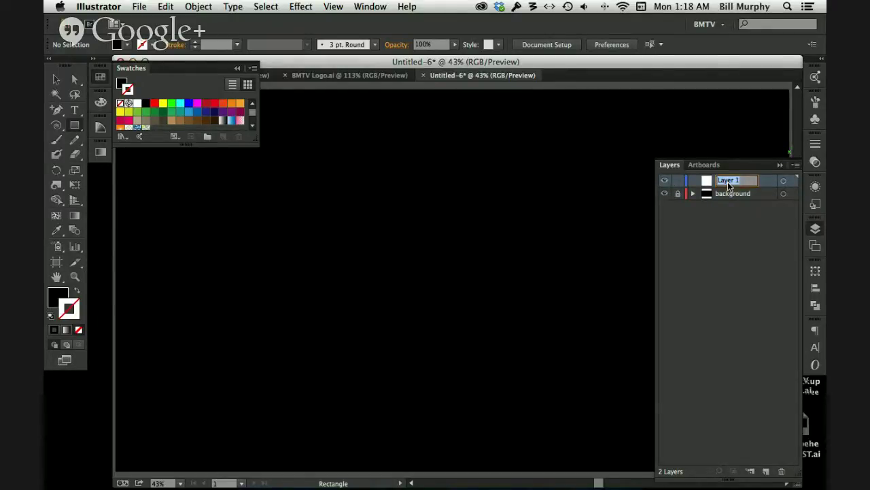
type("wave")
key("Return")
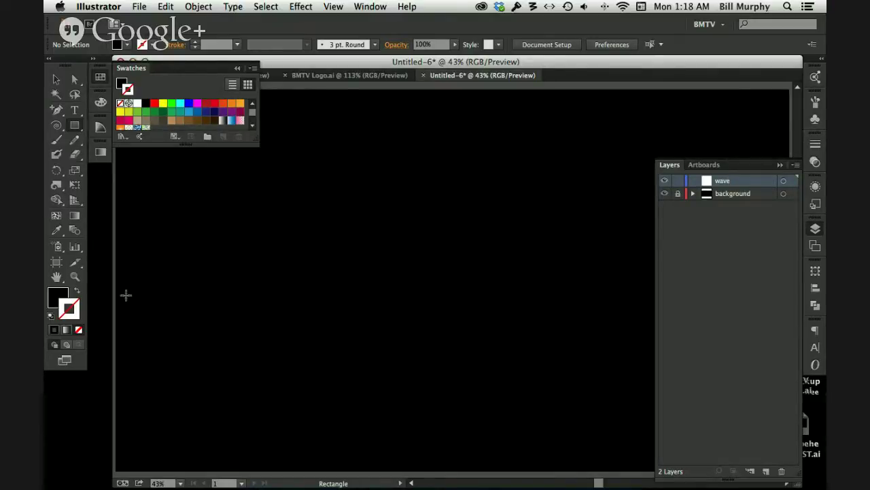
Step: Zoom out to 33.33% so the whole artboard and its surroundings show, and collapse the Layers and Swatches panels
left_click(75, 277)
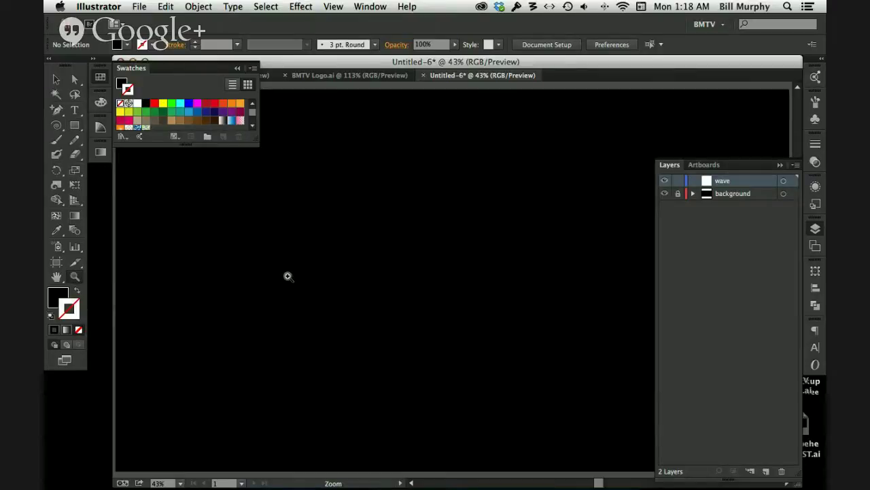
left_click(468, 278, "alt")
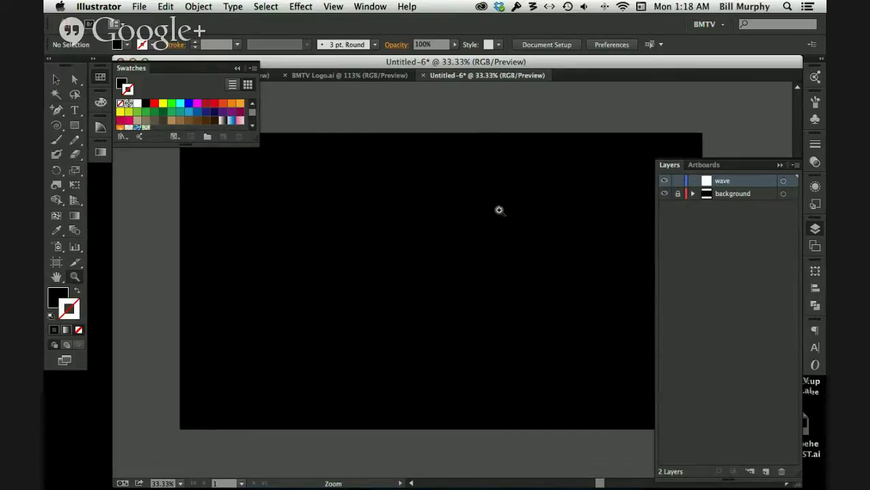
left_click(779, 166)
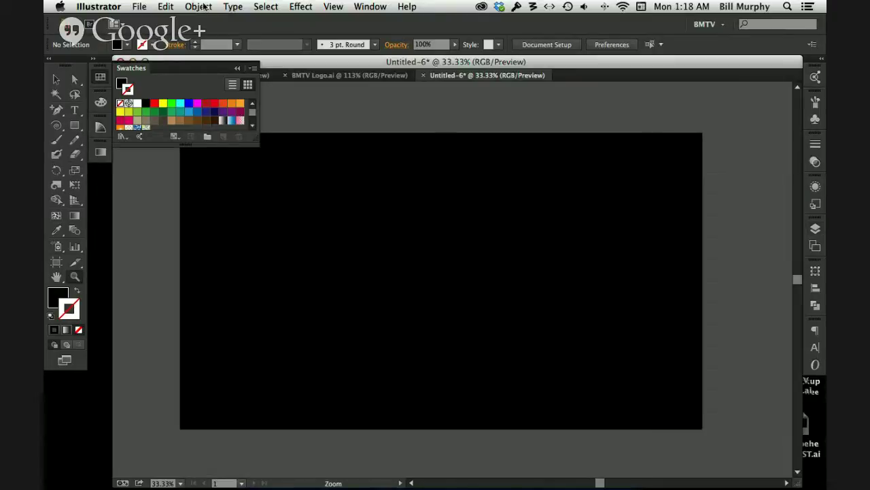
left_click(238, 66)
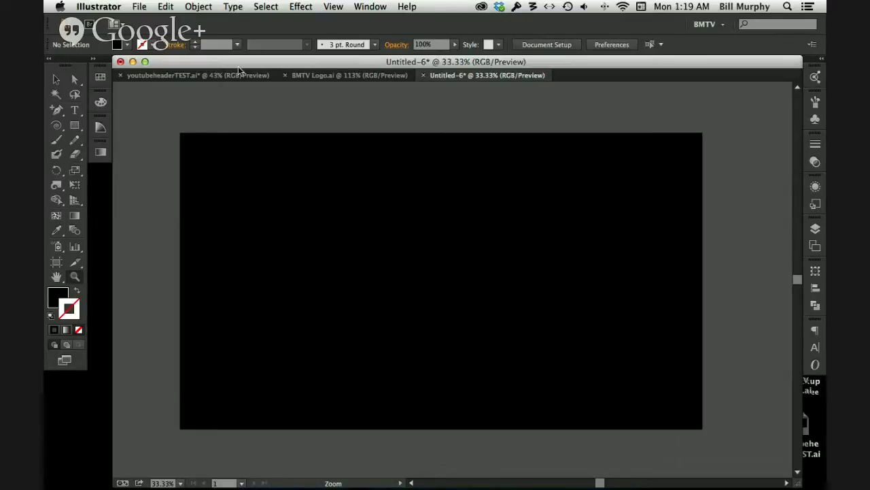
left_click(75, 141)
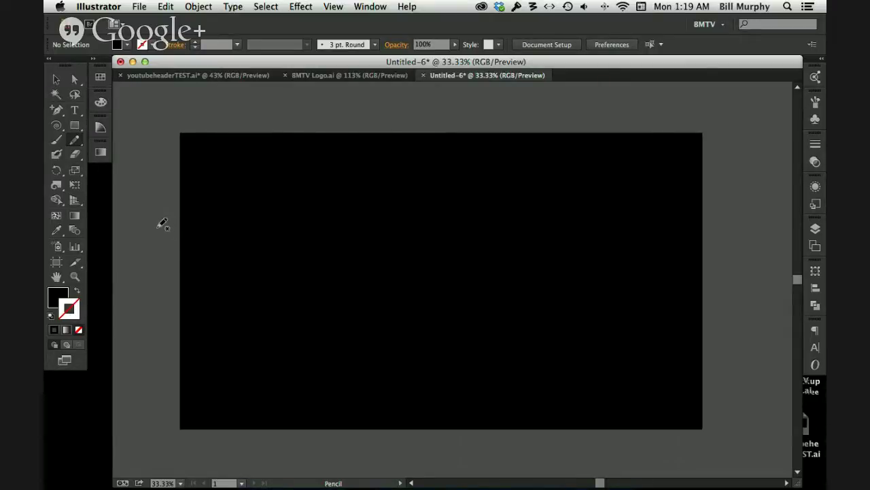
mouse_move(160, 231)
left_mouse_down()
mouse_move(248, 217)
mouse_move(498, 214)
mouse_move(575, 229)
mouse_move(670, 192)
mouse_move(772, 218)
left_mouse_up()
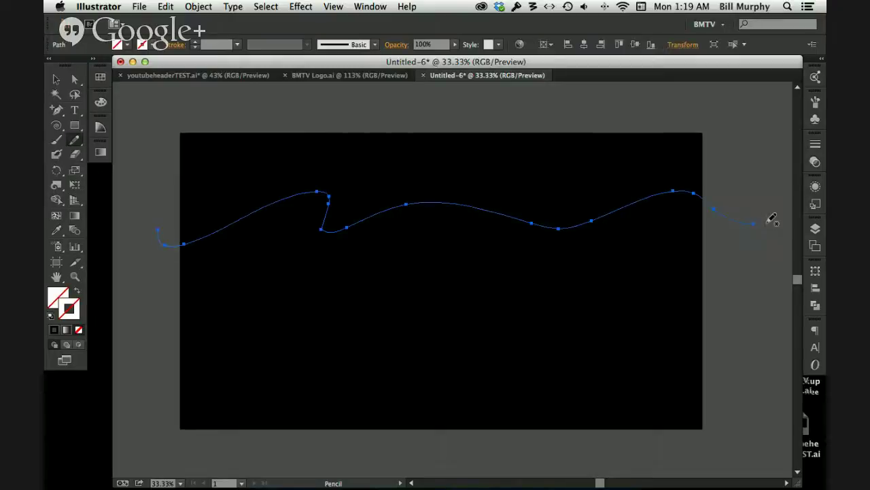
key("v")
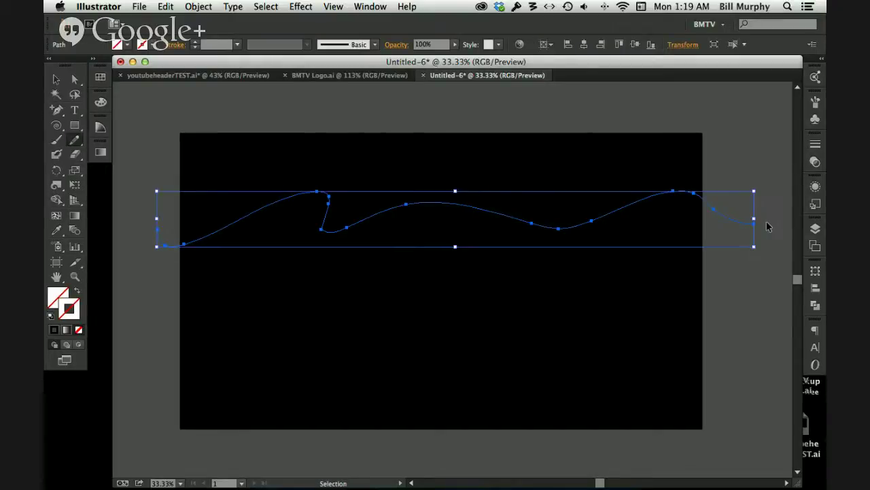
key("Delete")
Step: Draw a five-crest wave about 2838 × 326 px across the artboard's upper part with the Pencil tool, and smooth its first crest
key("n")
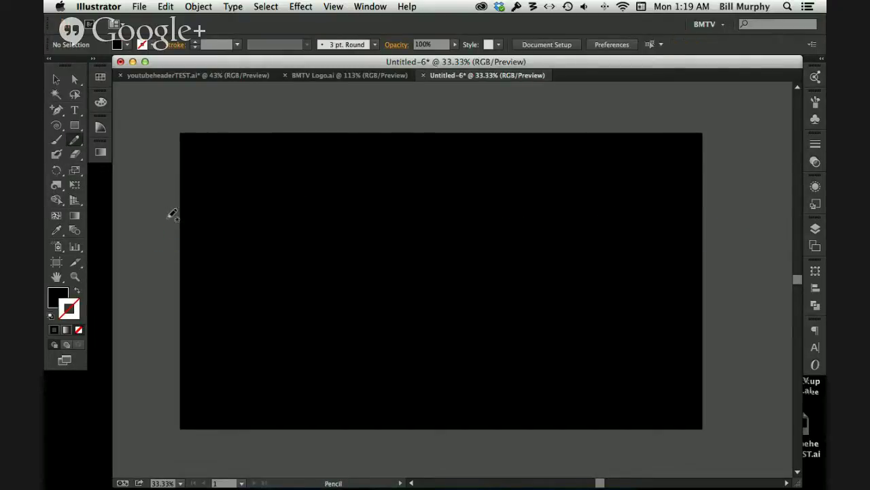
mouse_move(165, 220)
left_mouse_down()
mouse_move(256, 182)
mouse_move(266, 223)
mouse_move(331, 199)
mouse_move(476, 172)
mouse_move(486, 213)
mouse_move(553, 191)
mouse_move(596, 201)
mouse_move(715, 180)
mouse_move(735, 236)
left_mouse_up()
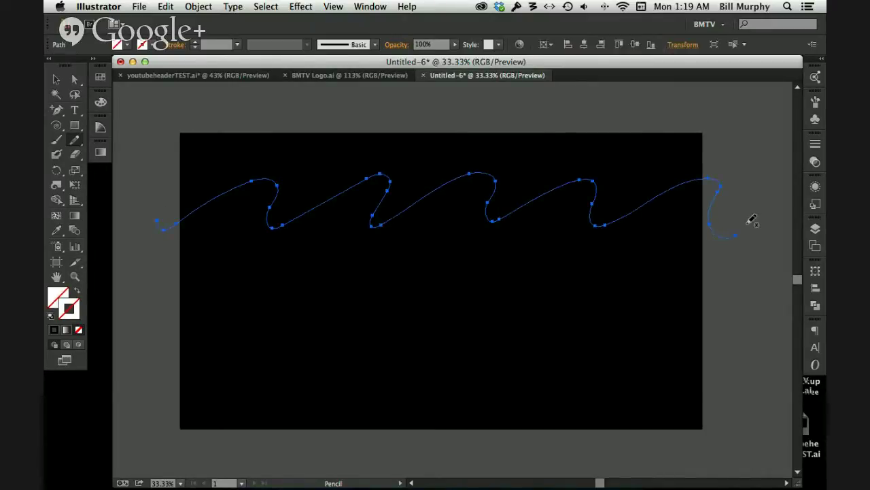
left_click(75, 141)
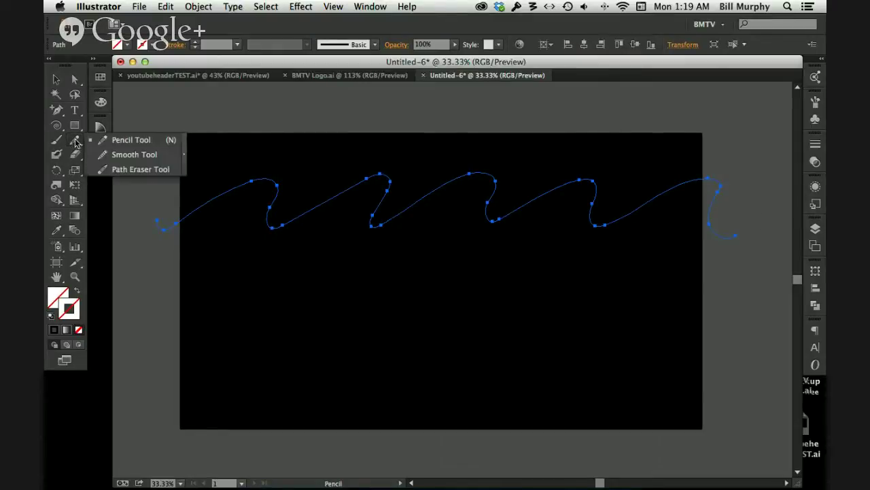
left_click(132, 155)
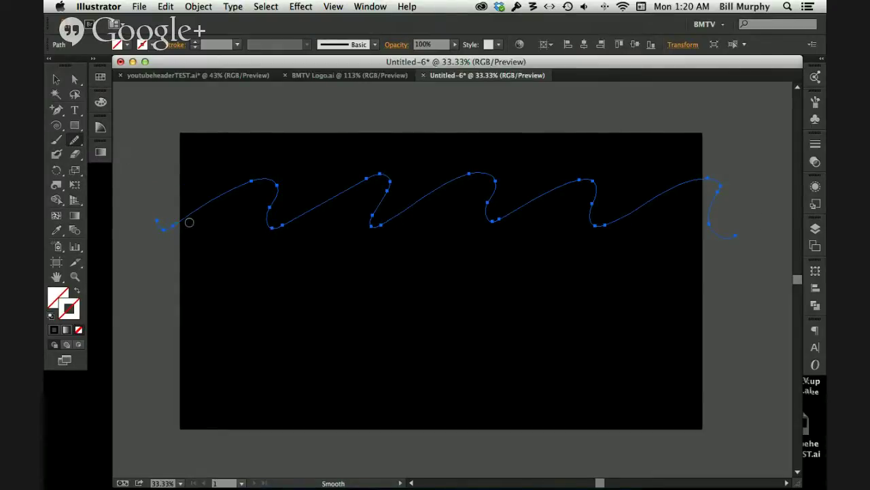
mouse_move(189, 222)
left_mouse_down()
mouse_move(153, 221)
mouse_move(272, 193)
mouse_move(307, 213)
mouse_move(292, 218)
mouse_move(268, 204)
mouse_move(276, 226)
mouse_move(320, 199)
mouse_move(277, 188)
mouse_move(232, 194)
mouse_move(361, 180)
mouse_move(187, 213)
mouse_move(254, 179)
mouse_move(294, 217)
left_mouse_up()
left_click(76, 81)
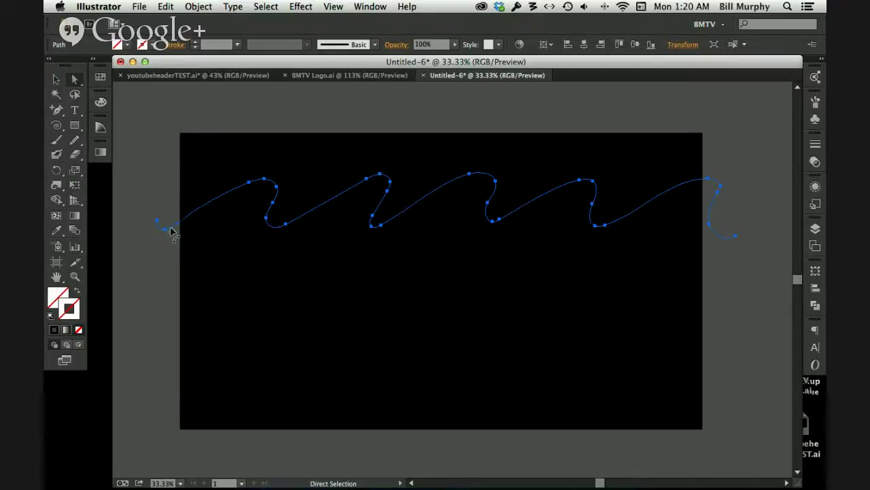
left_click_drag(167, 230, 171, 243)
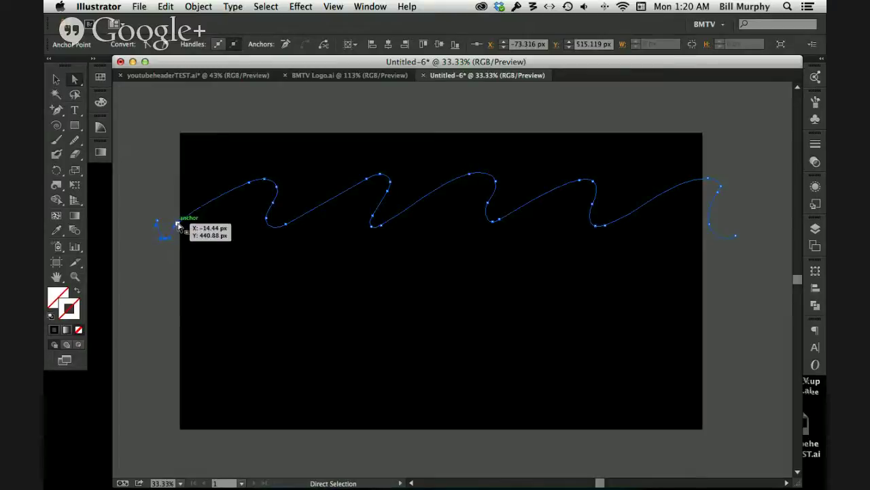
left_click(178, 225)
mouse_move(195, 209)
left_mouse_down()
mouse_move(224, 161)
mouse_move(195, 201)
mouse_move(201, 205)
left_mouse_up()
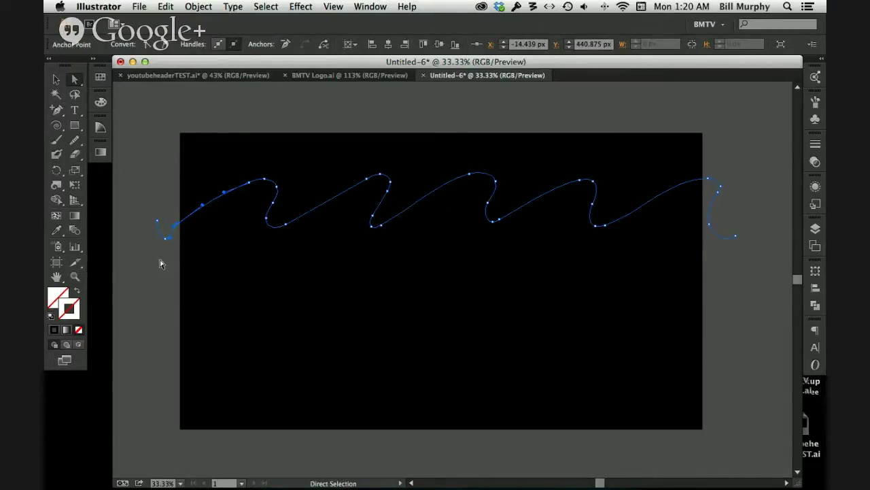
key("super+z")
key("super+z")
Step: Draw a gentler two-crest wave below the first with the Pencil tool, extending past both sides of the artboard
left_click(75, 141)
left_click(126, 139)
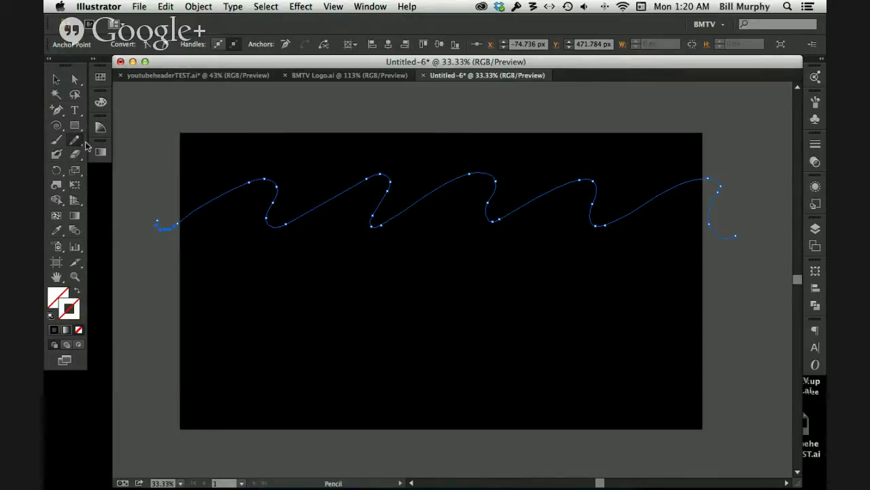
left_click(75, 140)
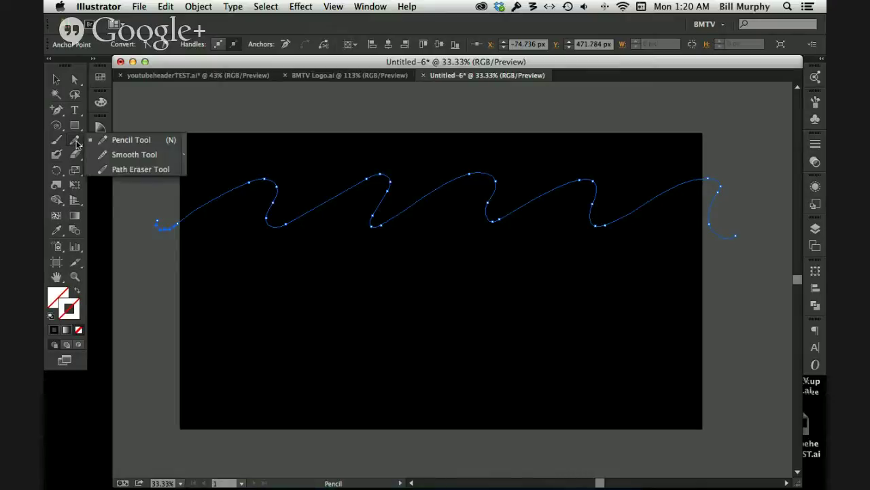
left_click(107, 135)
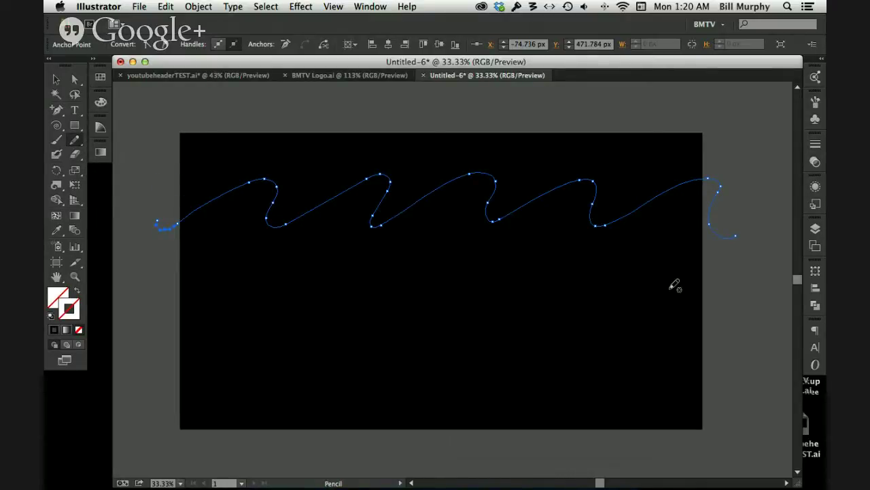
mouse_move(150, 279)
left_mouse_down()
mouse_move(176, 293)
mouse_move(279, 263)
mouse_move(357, 267)
mouse_move(415, 301)
mouse_move(659, 254)
mouse_move(730, 295)
mouse_move(758, 296)
left_mouse_up()
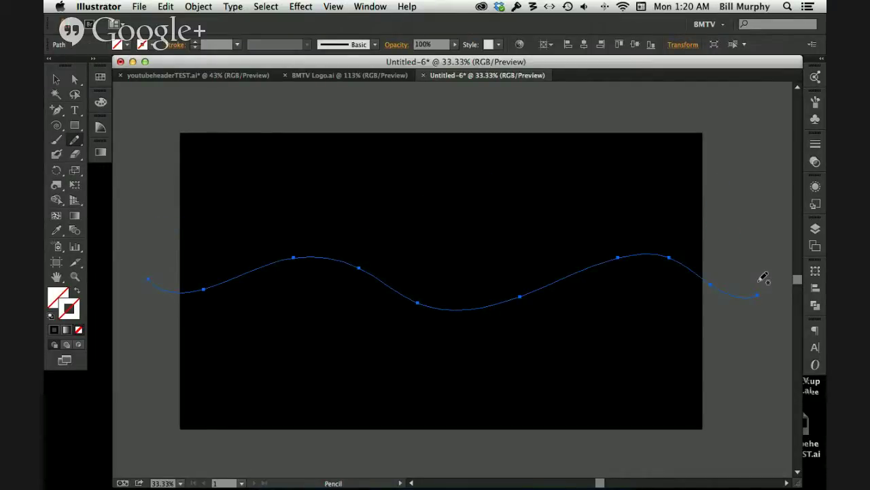
Step: Give the lower wave an orange stroke, show the stroke settings and deselect the path
key("v")
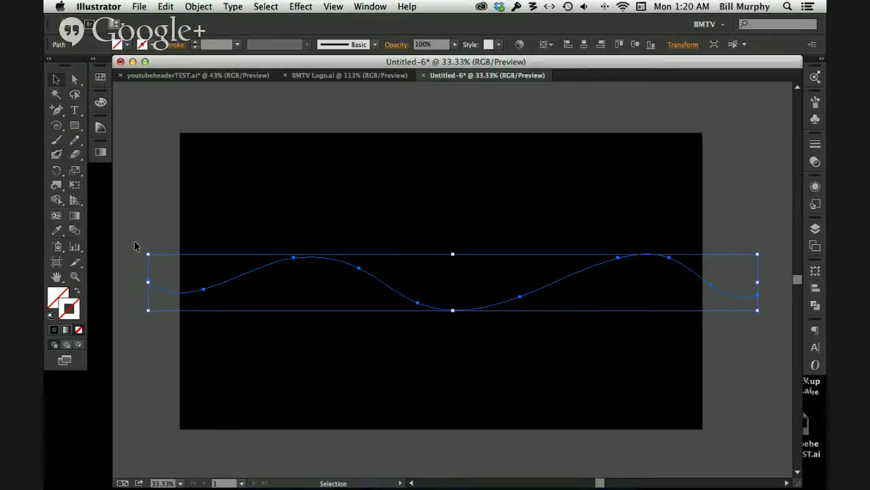
left_click(71, 310)
left_click(101, 76)
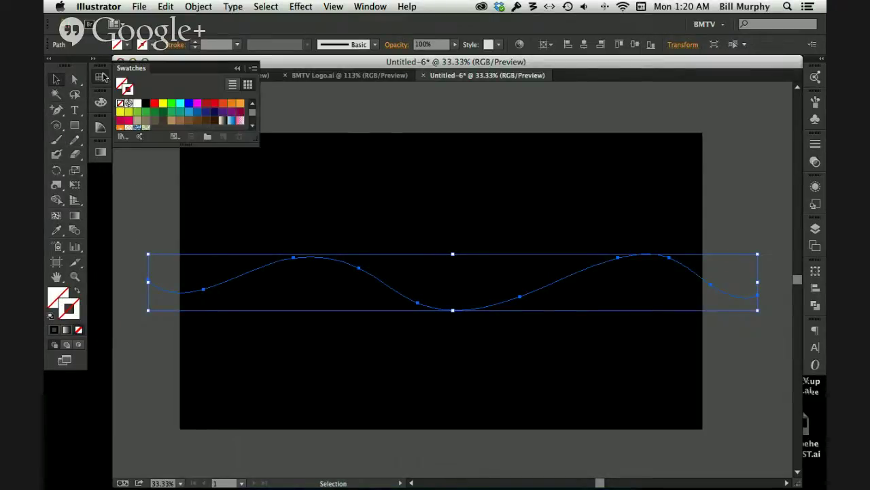
left_click(231, 104)
left_click(231, 103)
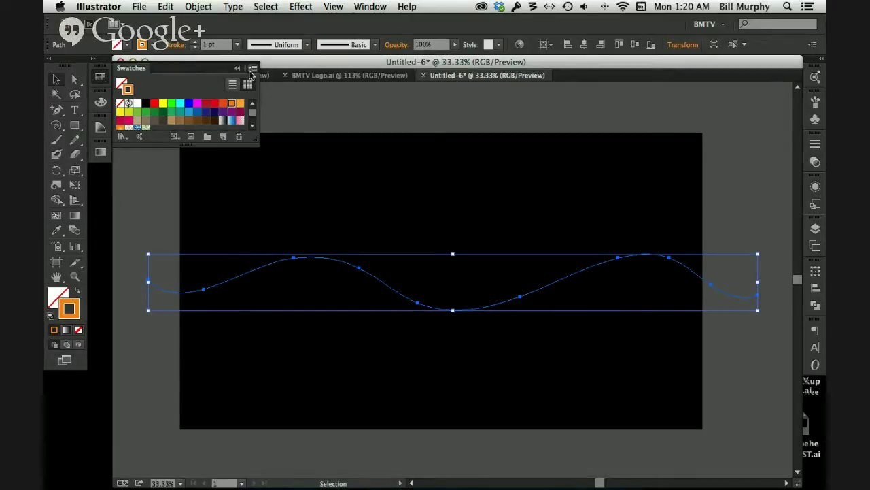
left_click(816, 144)
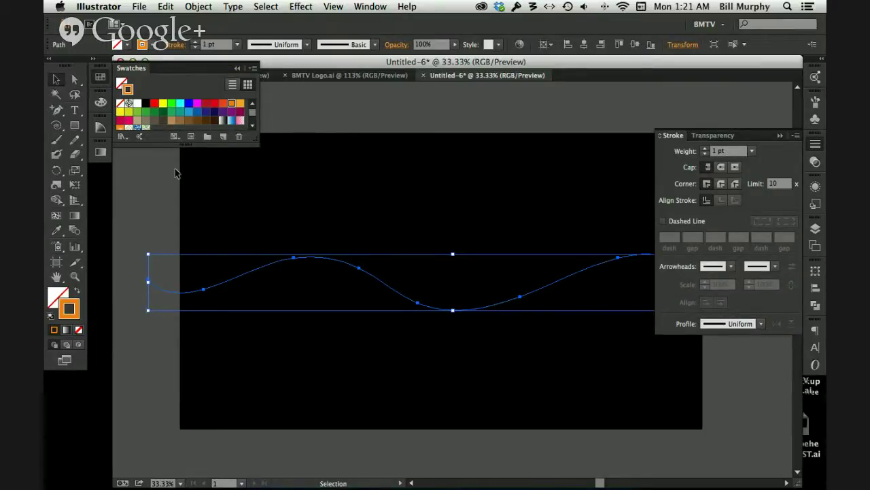
left_click(155, 210)
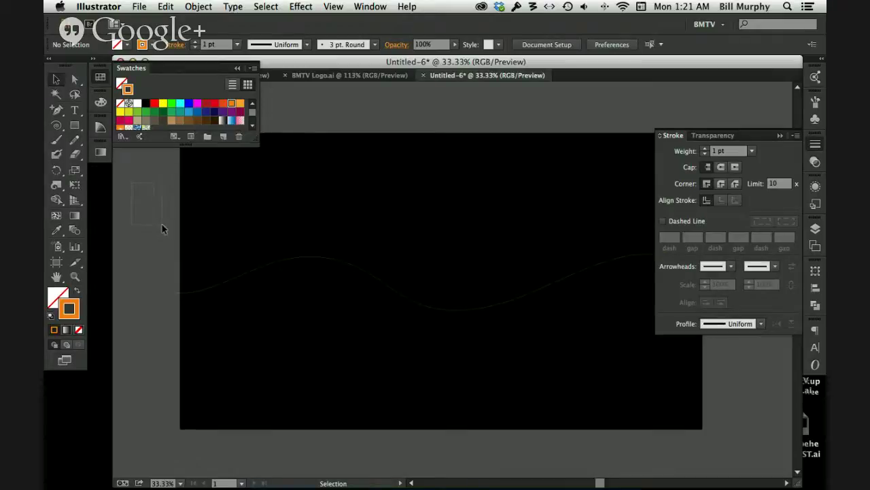
Step: Examine the upper wave's anchor points and handles by selecting the whole path and individual points
left_click(164, 225)
left_click_drag(140, 204, 334, 236)
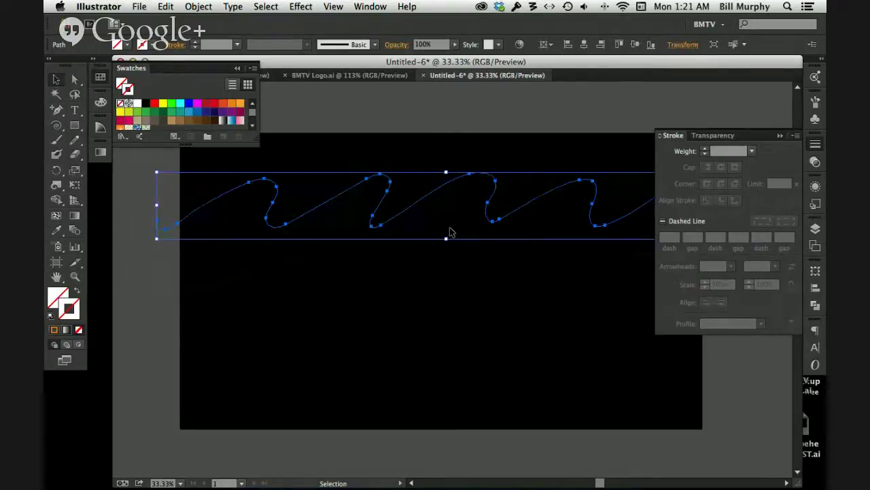
left_click_drag(151, 164, 306, 241)
left_click(157, 264)
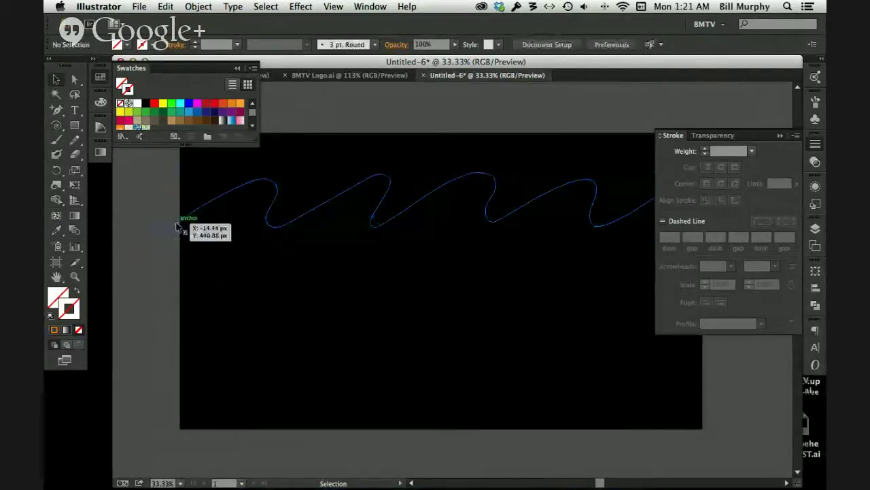
left_click(176, 226)
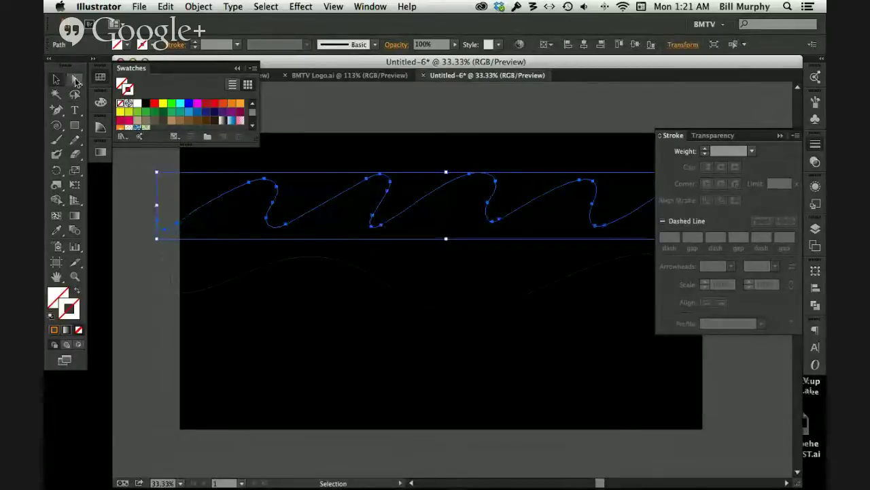
left_click(76, 81)
left_click(166, 255)
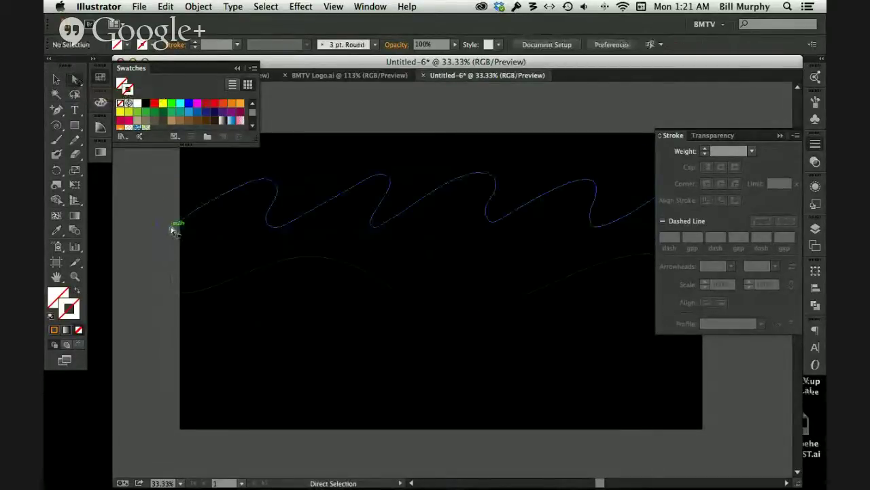
left_click_drag(173, 230, 160, 227)
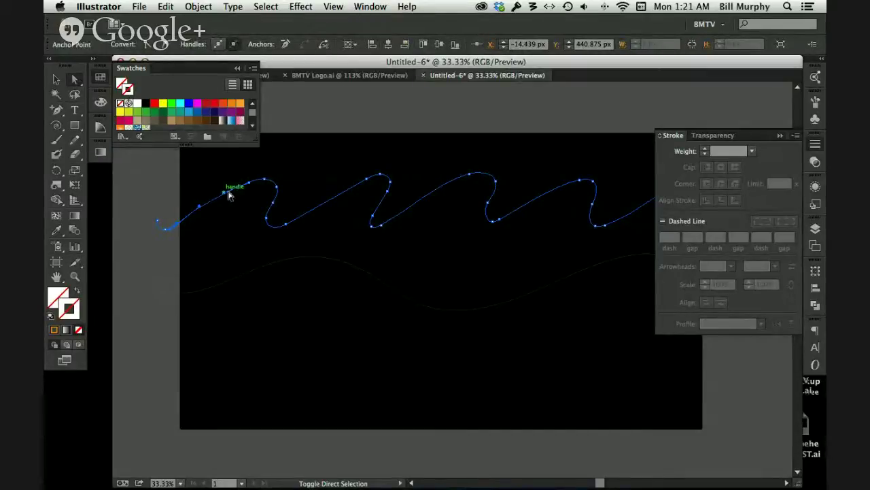
left_click_drag(253, 182, 266, 181)
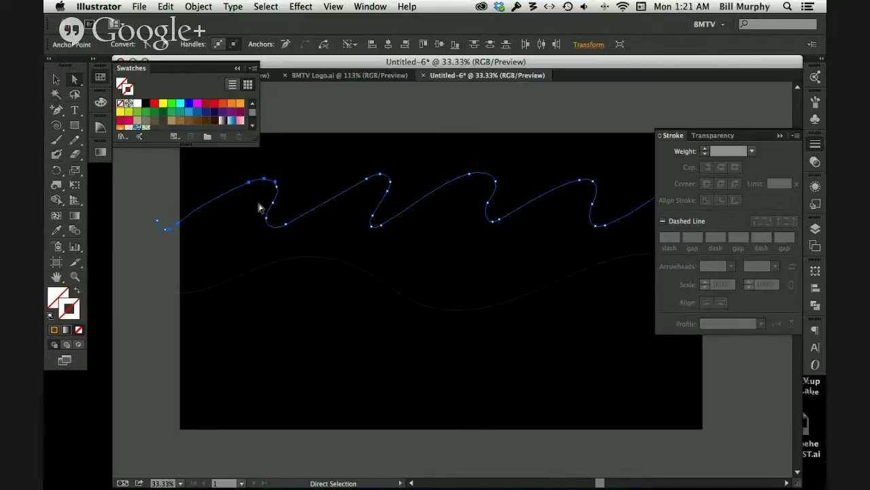
left_click(382, 206)
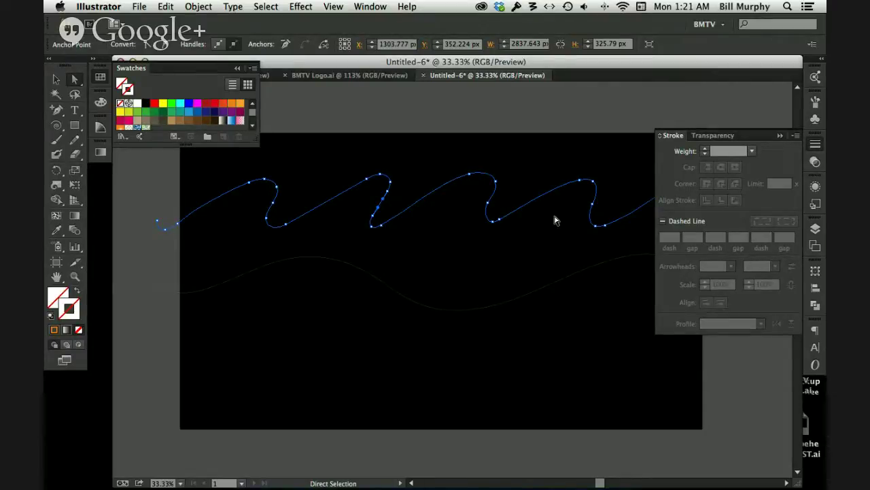
Step: Give the whole upper wave a 1 pt orange stroke, and select both waves together
left_click(55, 78)
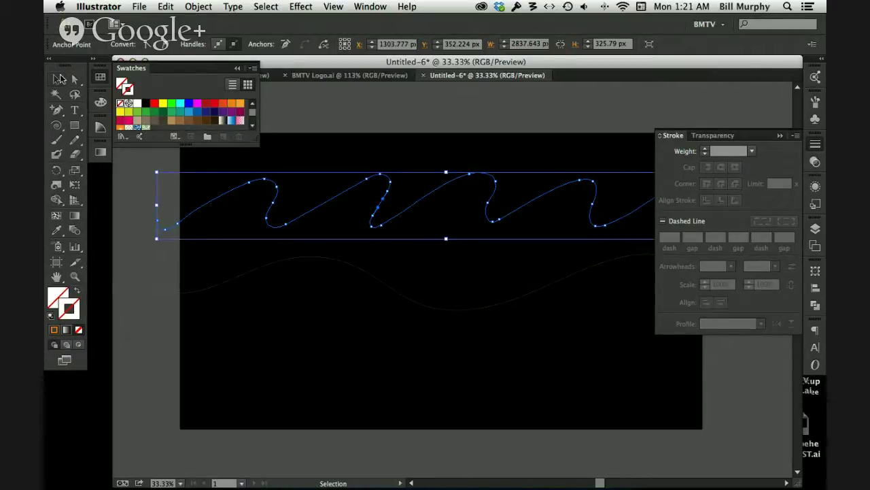
left_click(136, 209)
left_click_drag(171, 255, 170, 253)
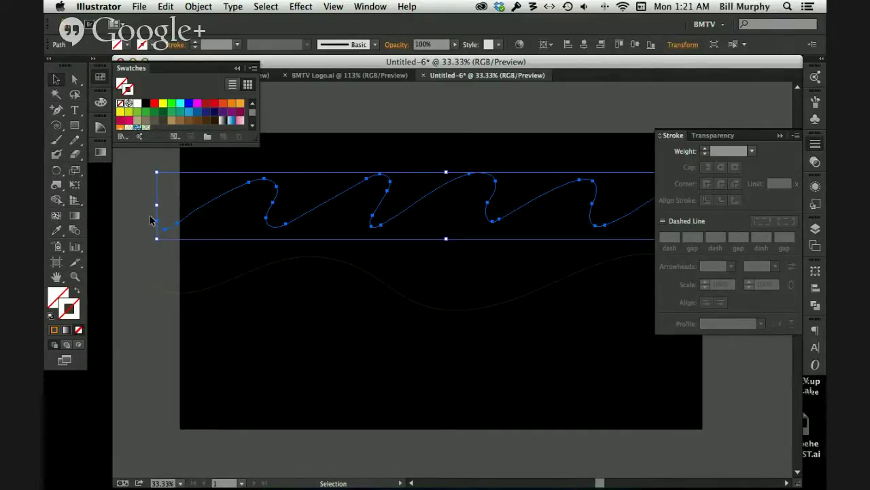
left_click(704, 147)
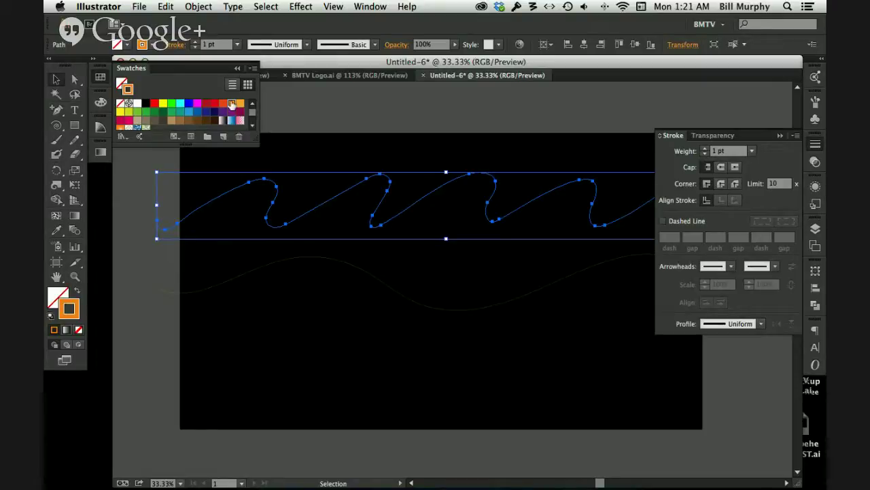
left_click(235, 67)
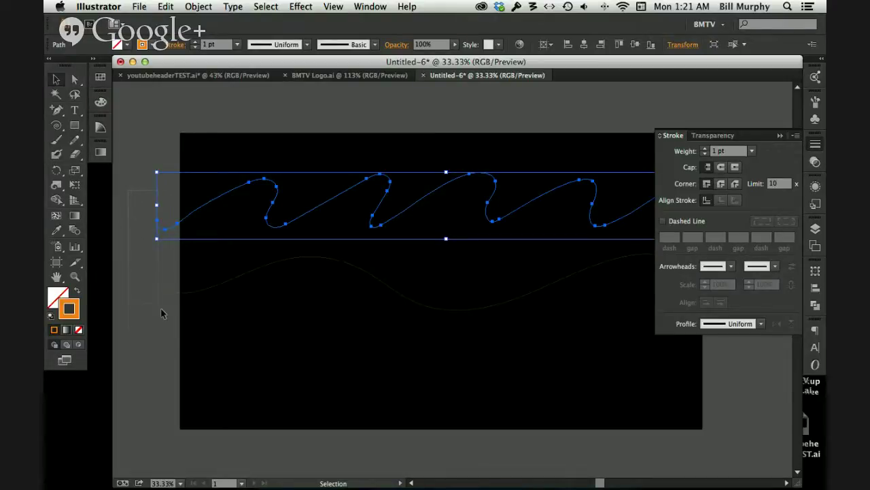
left_click_drag(170, 331, 169, 333)
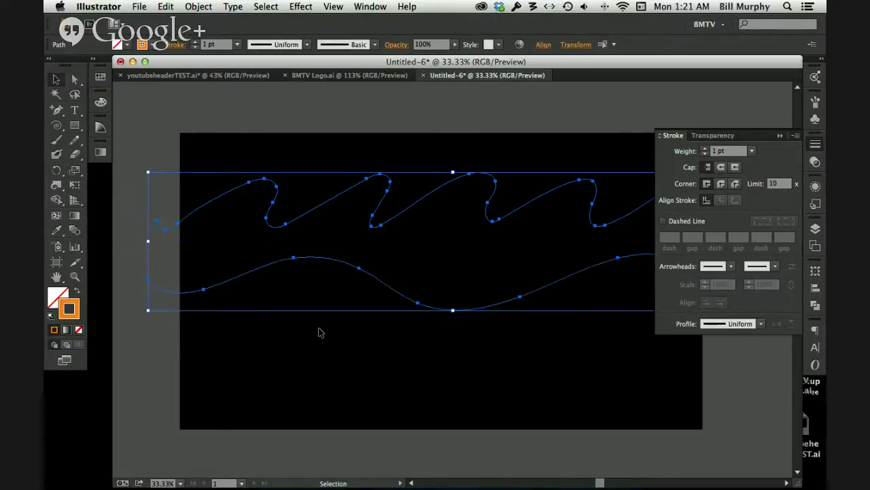
Step: Blend the upper and lower waves with the Blend tool, connecting their left endpoints
left_click(71, 231)
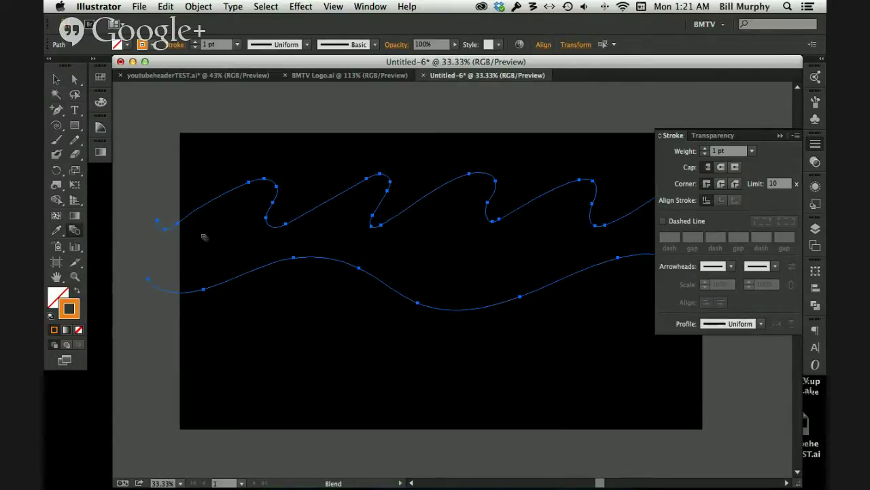
left_click(158, 221)
left_click(147, 280)
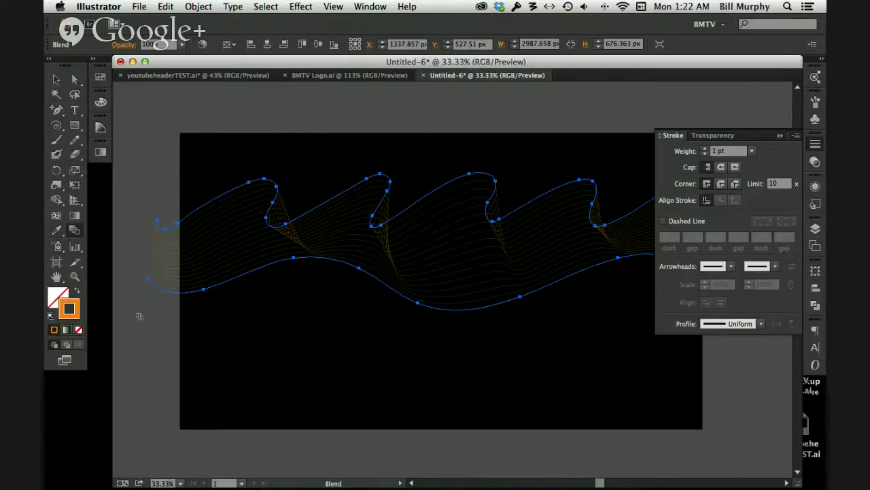
Step: Open the blend's options and try Smooth Color spacing with the preview enabled
double_click(76, 232)
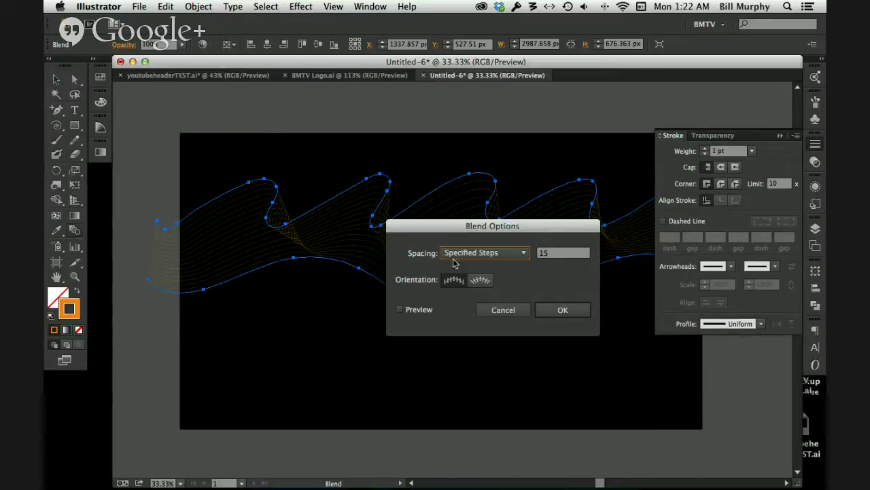
left_click(518, 255)
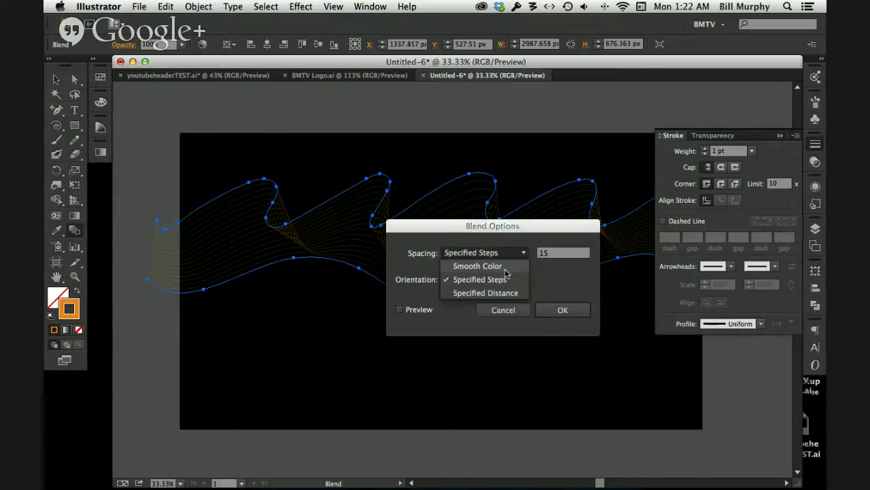
left_click(506, 268)
left_click(400, 309)
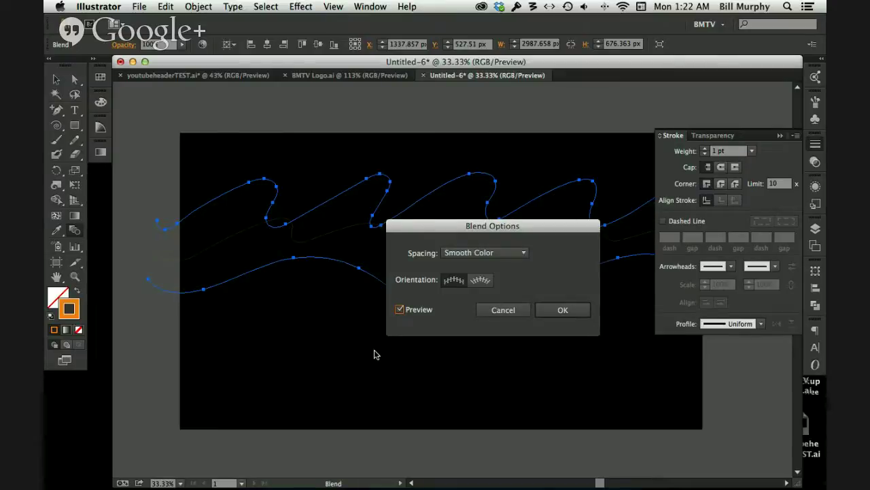
left_click(479, 282)
Step: Try Specified Distance spacing for the blend with a value of 20 px and refresh the preview
left_click(509, 253)
left_click(479, 293)
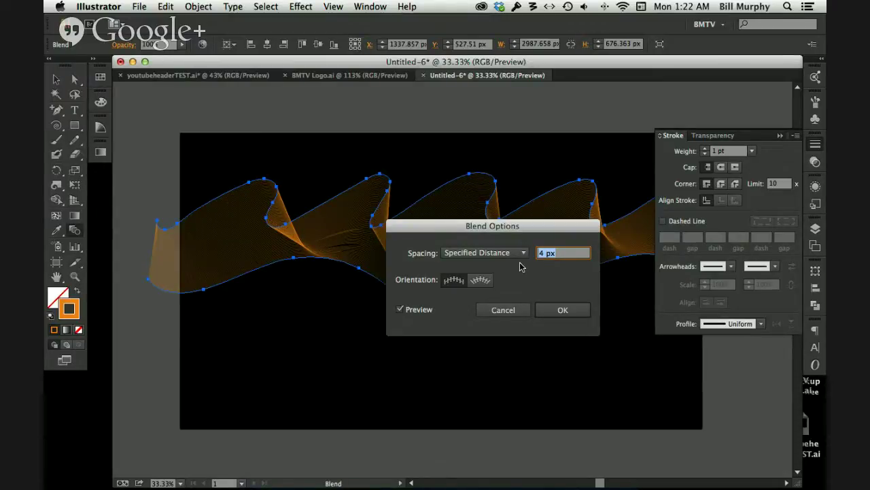
left_click_drag(546, 253, 523, 255)
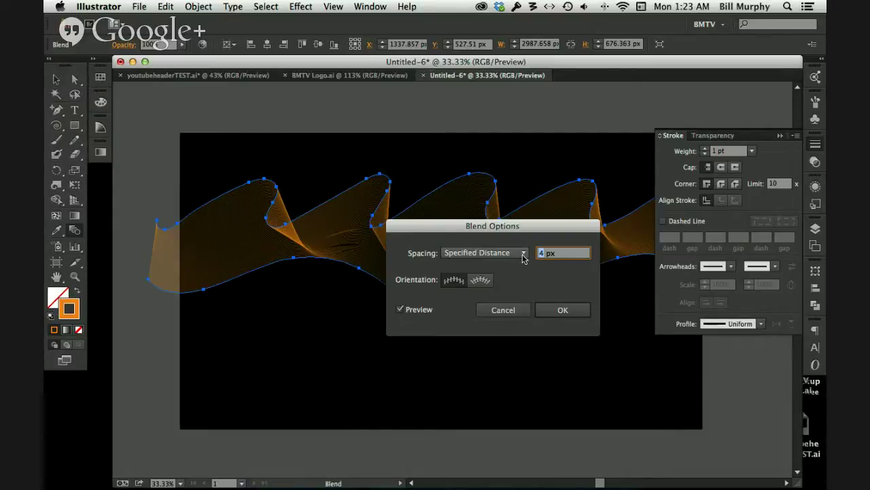
type("20")
left_click(400, 310)
left_click(400, 310)
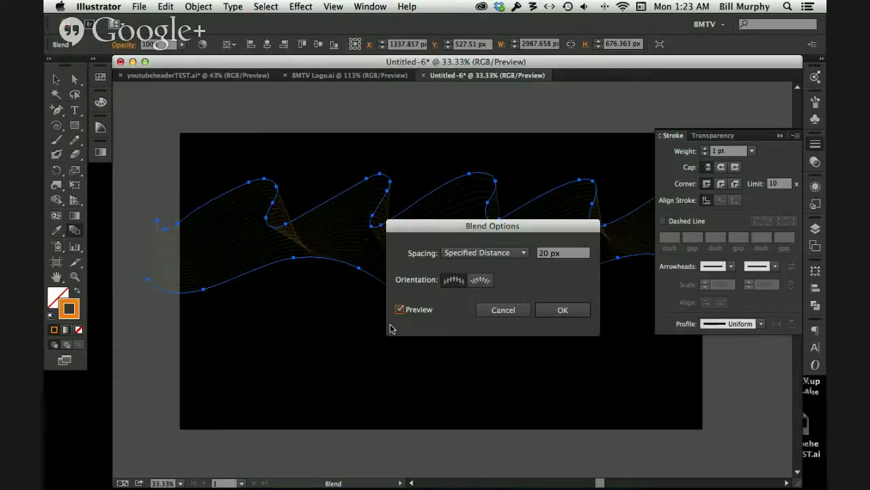
Step: Set the blend spacing to Specified Steps with 15 steps and apply it
left_click(522, 252)
left_click(486, 279)
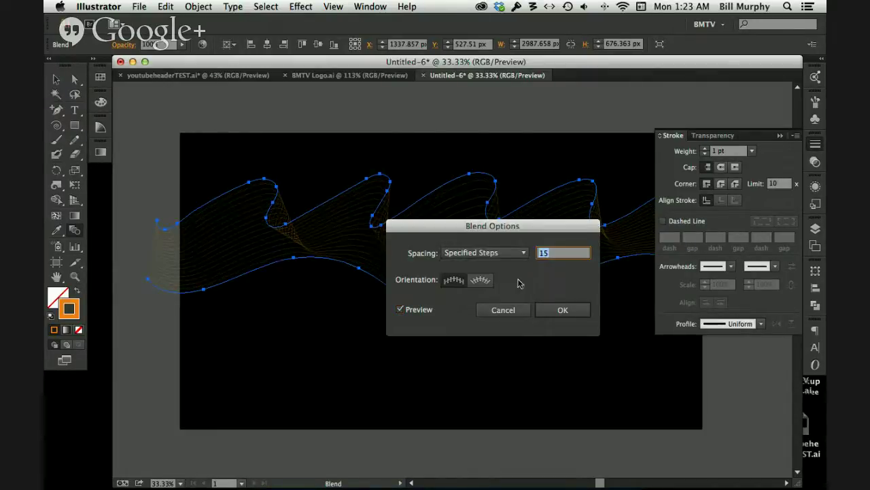
left_click(400, 309)
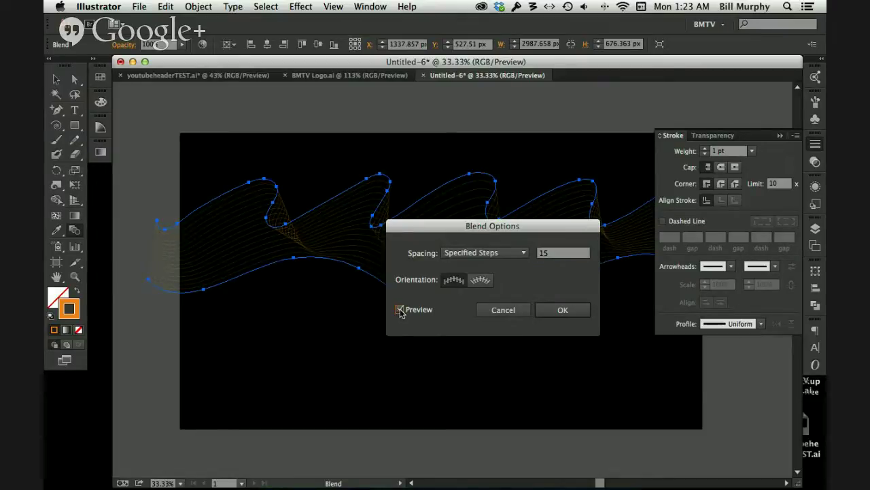
left_click(562, 311)
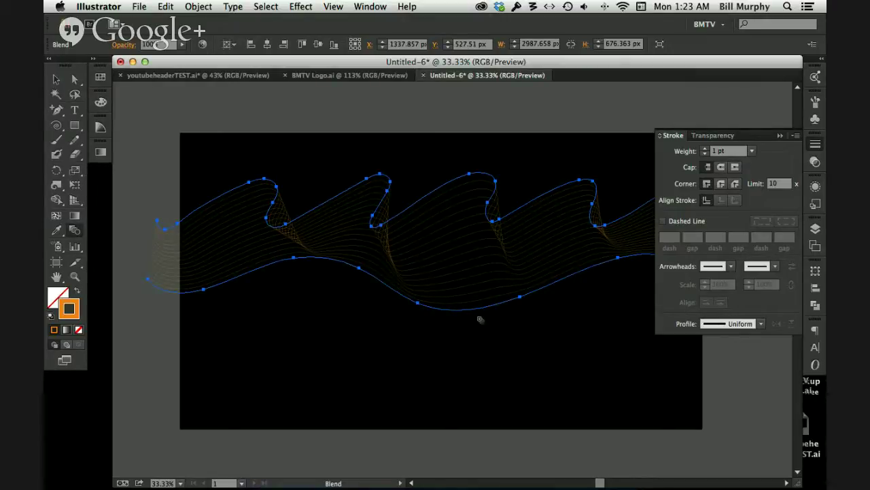
Step: Collapse the stroke settings and deselect the blended waves
left_click(780, 135)
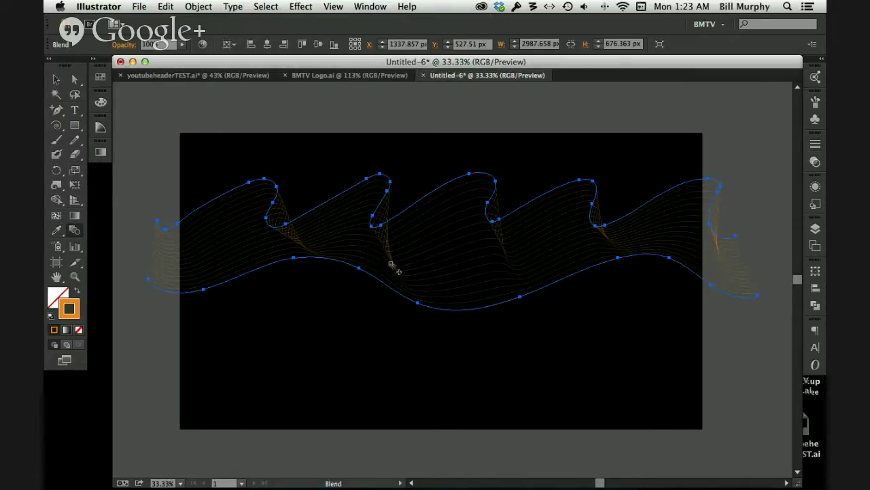
key("v")
left_click(439, 253)
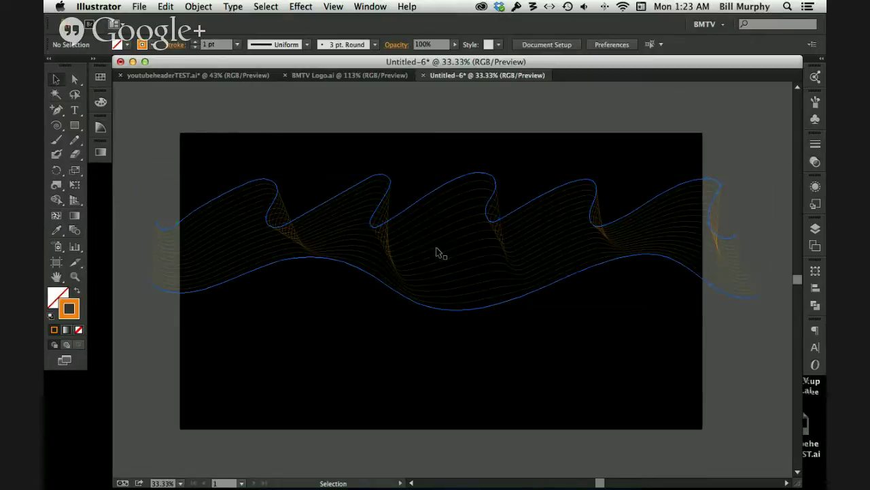
Step: Try pulling the anchor point right of the lower wave's middle trough down and to the right, and undo the move
key("a")
left_click_drag(320, 117, 519, 334)
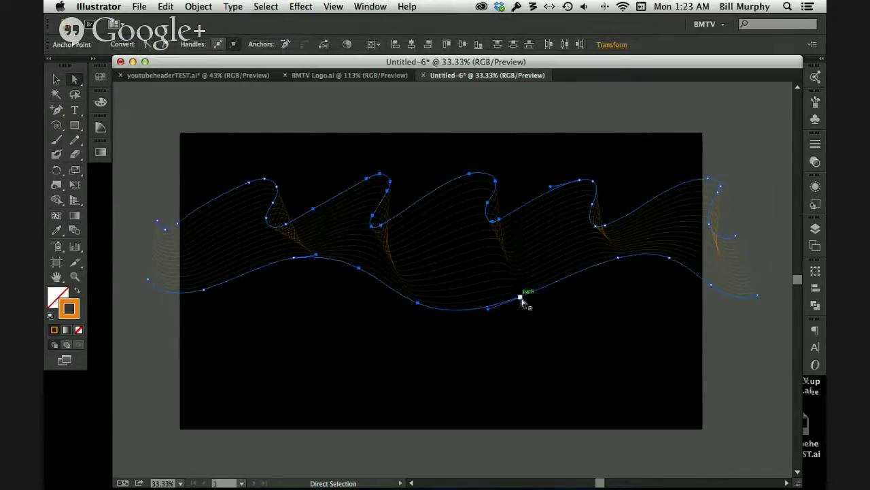
left_click_drag(522, 301, 560, 371)
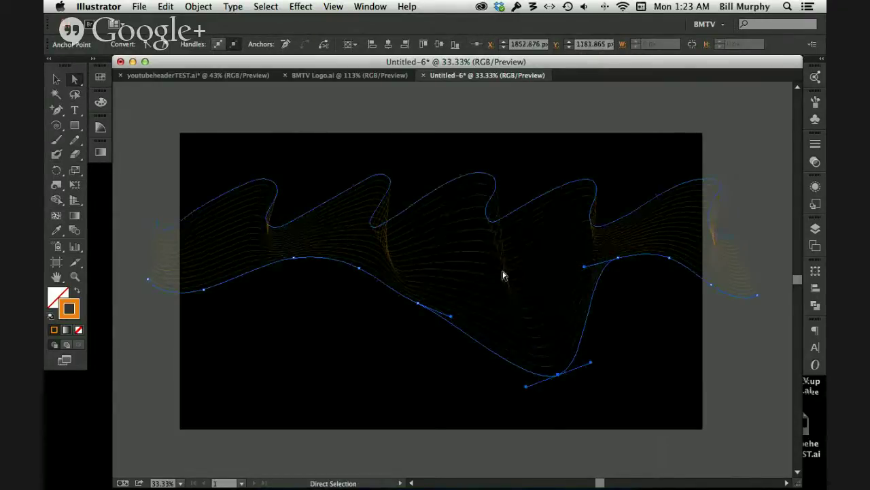
key("super+z")
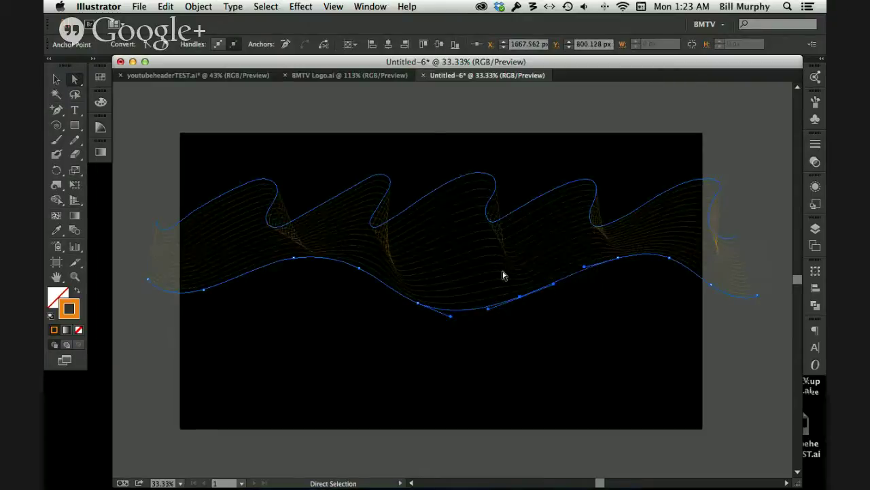
Step: Try pulling down the left anchor of the lower wave's middle trough, and both trough anchors together, undoing each move
left_click(420, 306)
left_click_drag(419, 307, 399, 410)
key("super+z")
left_click(520, 298)
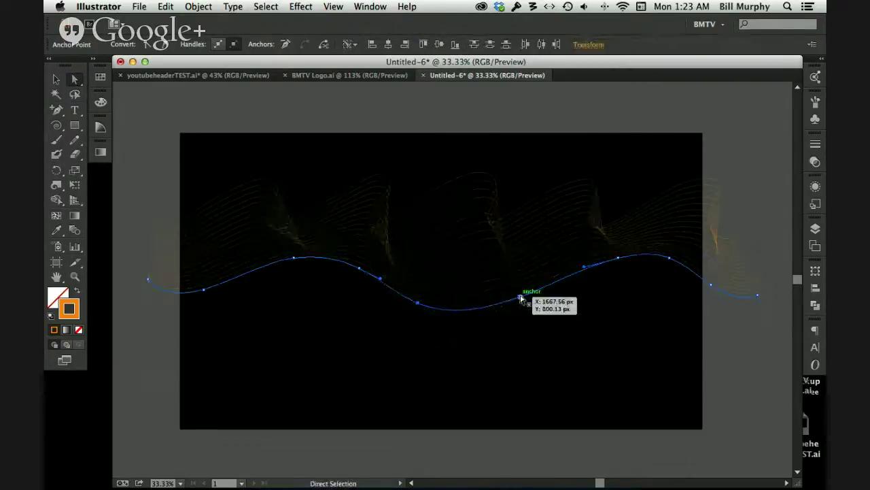
left_click_drag(521, 301, 525, 361)
key("super+z")
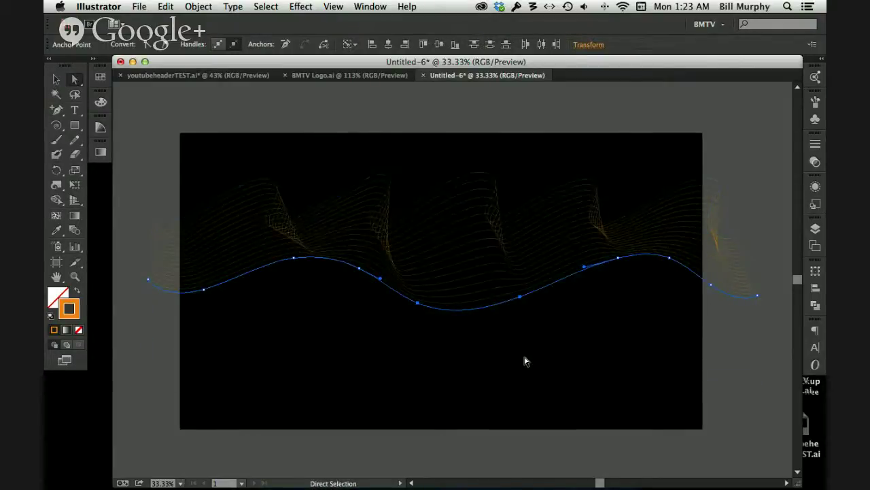
Step: Try moving the three anchors along the lower wave's first crest and its descending slope up and to the right, and undo it
left_click_drag(270, 346, 437, 254)
left_click(297, 306)
left_click_drag(359, 270, 421, 164)
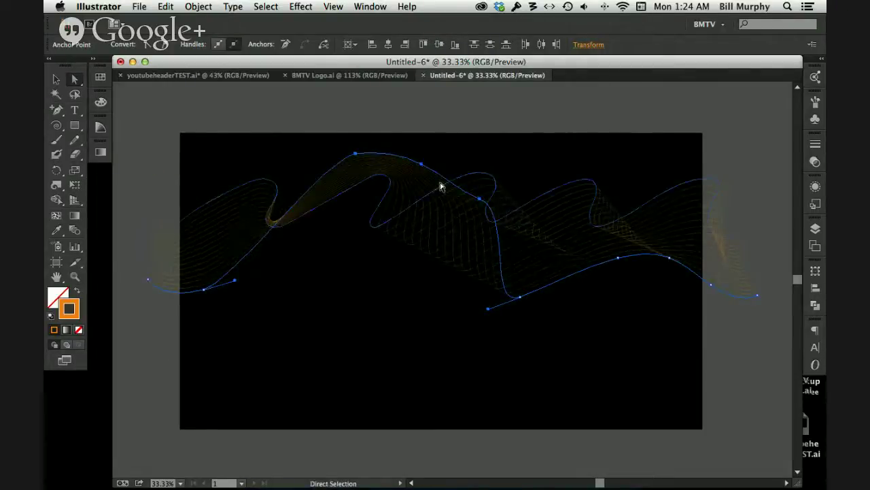
key("super+z")
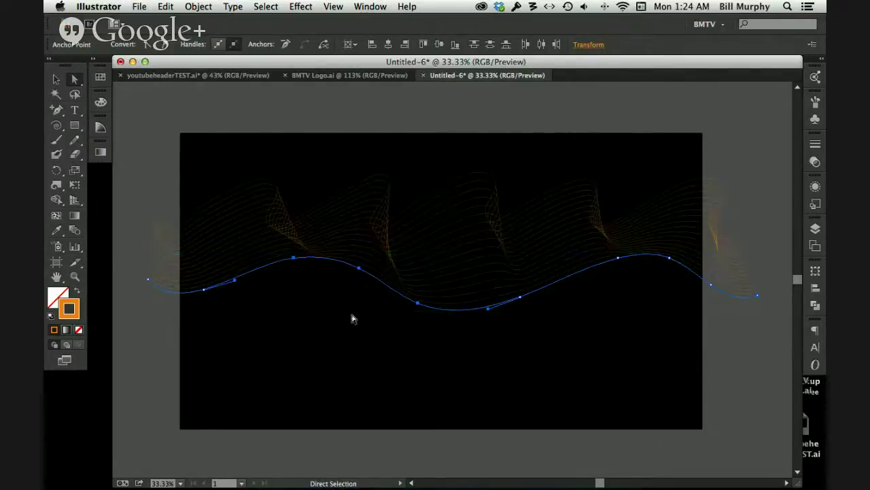
Step: Try pulling the upper wave's second and fourth troughs down past the lower wave, and undo both changes
left_click_drag(338, 322, 413, 197)
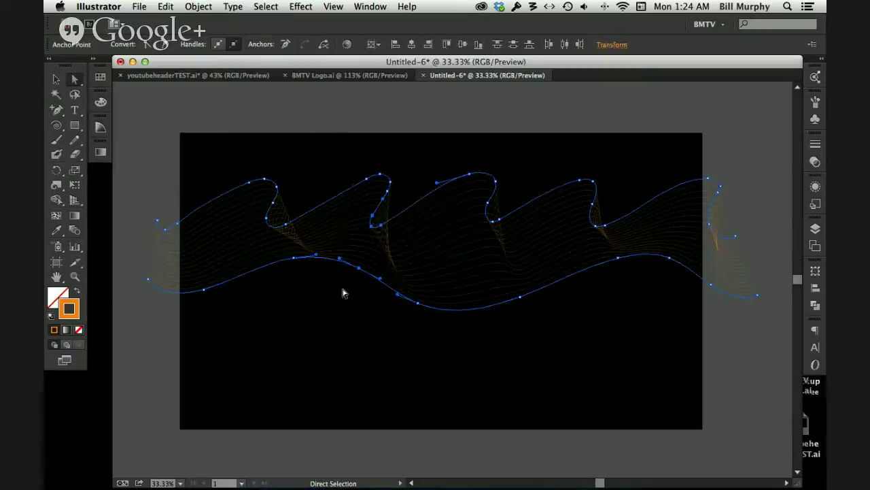
left_click_drag(342, 293, 369, 259)
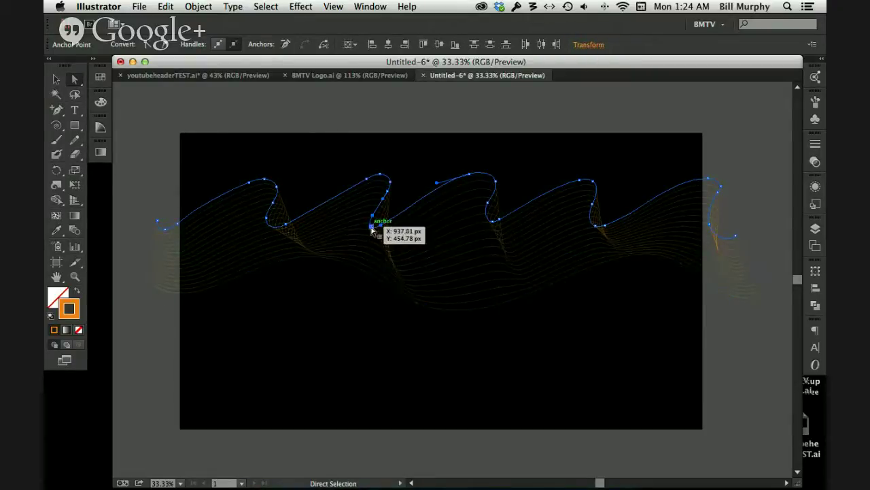
left_click_drag(371, 228, 321, 317)
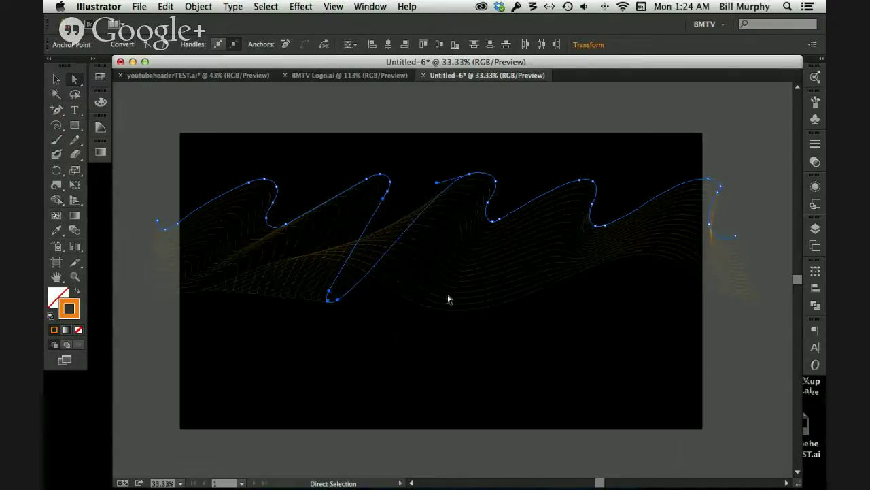
mouse_move(531, 348)
left_mouse_down()
mouse_move(626, 207)
mouse_move(620, 214)
left_mouse_up()
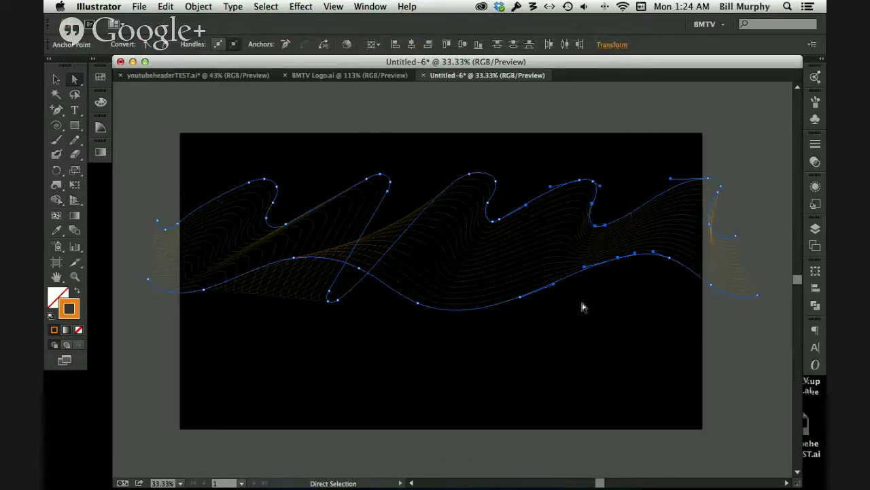
left_click(618, 258, "shift")
left_click_drag(592, 230, 550, 313)
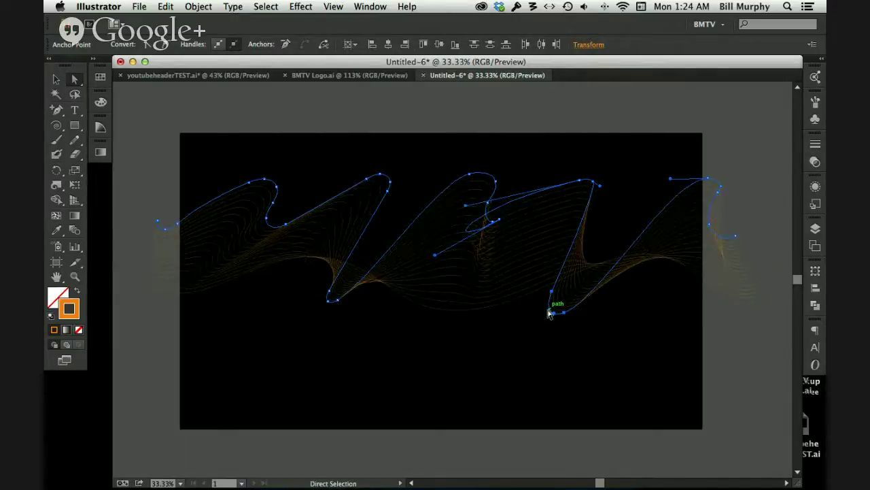
key("super+z")
key("super+z")
key("super+z")
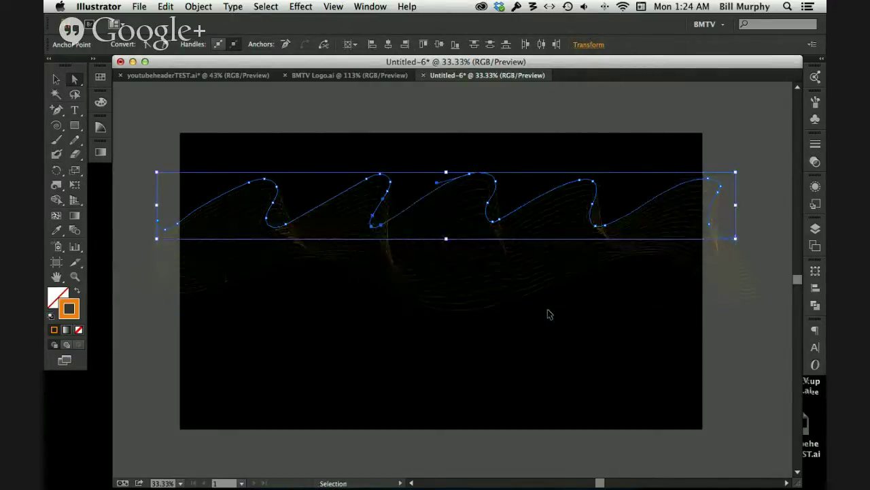
Step: Deselect everything and draw a third, five-crest wave below the blend with the Pencil tool, extending past both sides of the artboard
key("a")
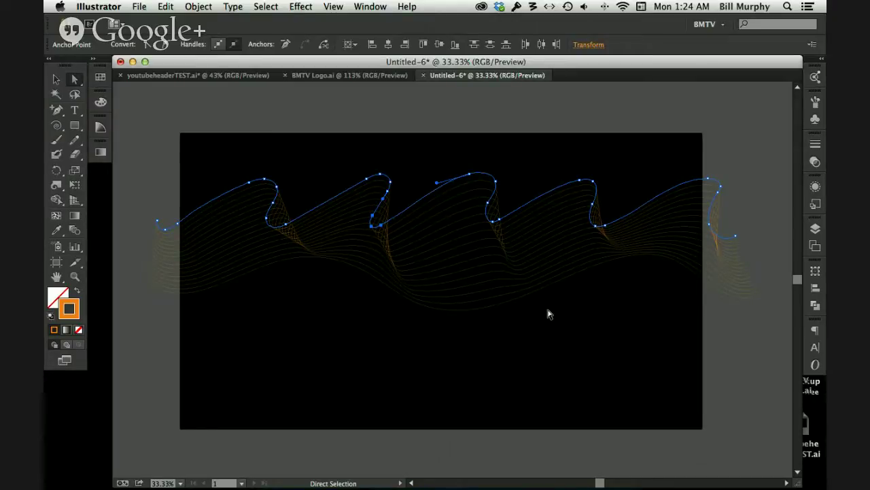
left_click(160, 149)
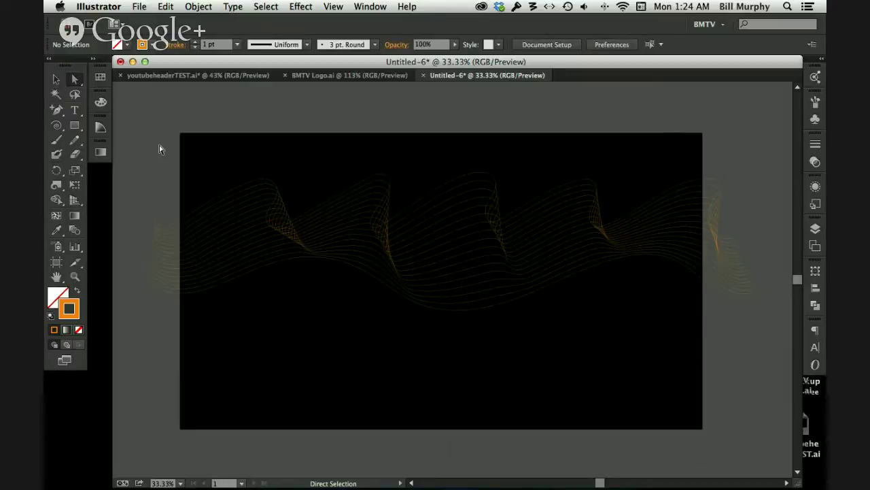
left_click_drag(75, 140, 120, 140)
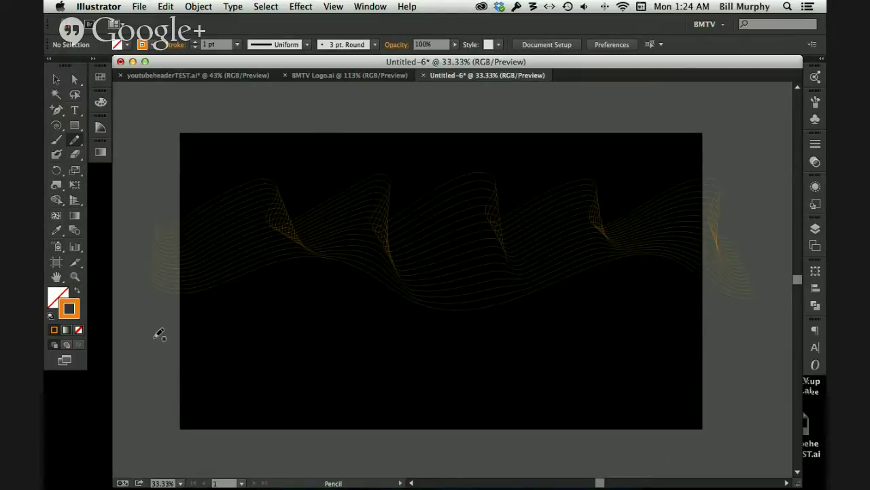
mouse_move(156, 347)
left_mouse_down()
mouse_move(242, 311)
mouse_move(254, 360)
mouse_move(366, 367)
mouse_move(438, 336)
mouse_move(633, 372)
mouse_move(719, 318)
mouse_move(763, 359)
left_mouse_up()
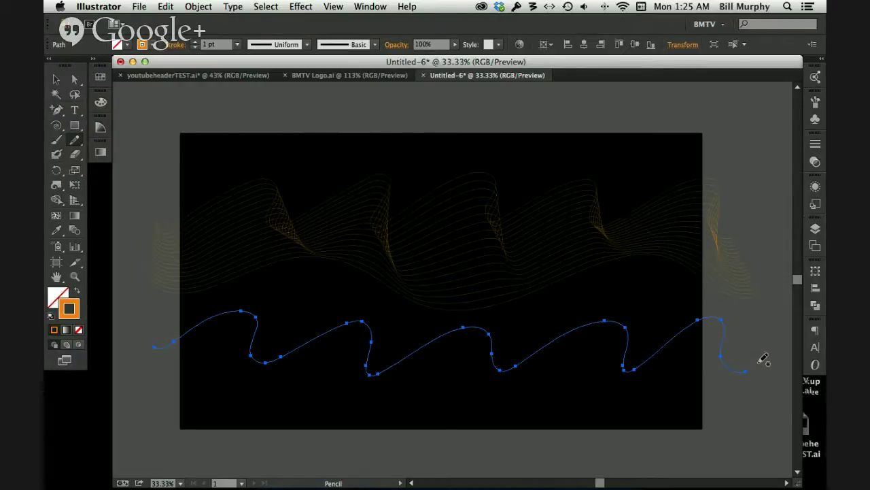
Step: Select the blend's lower wave together with the third wave, blend them from their left endpoints, and deselect
left_click(75, 80)
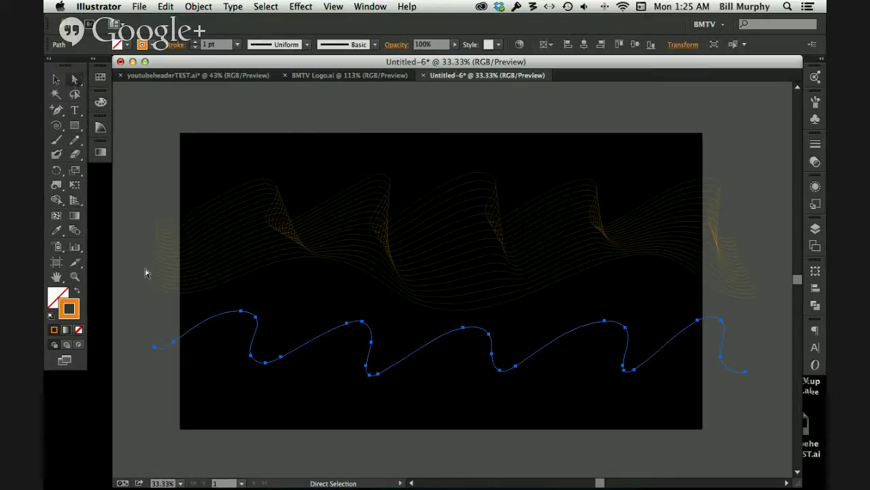
left_click(159, 303, "shift")
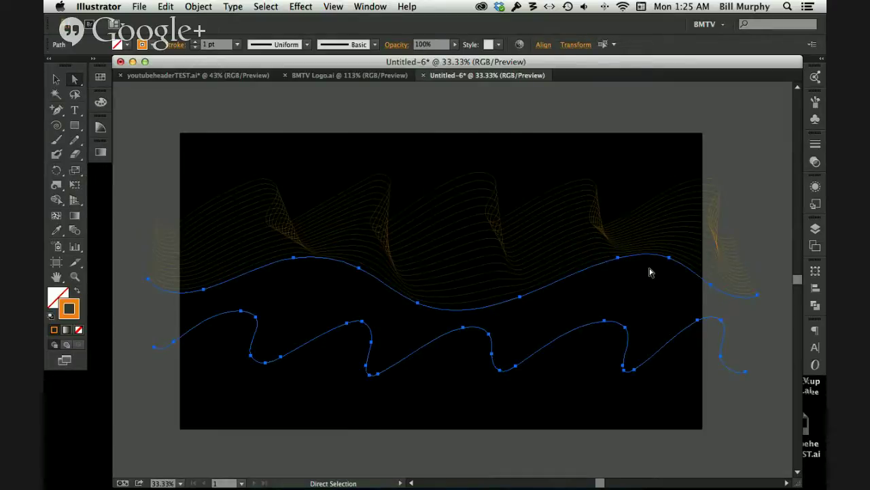
left_click(175, 364, "shift")
left_click(163, 368, "shift")
left_click(74, 232)
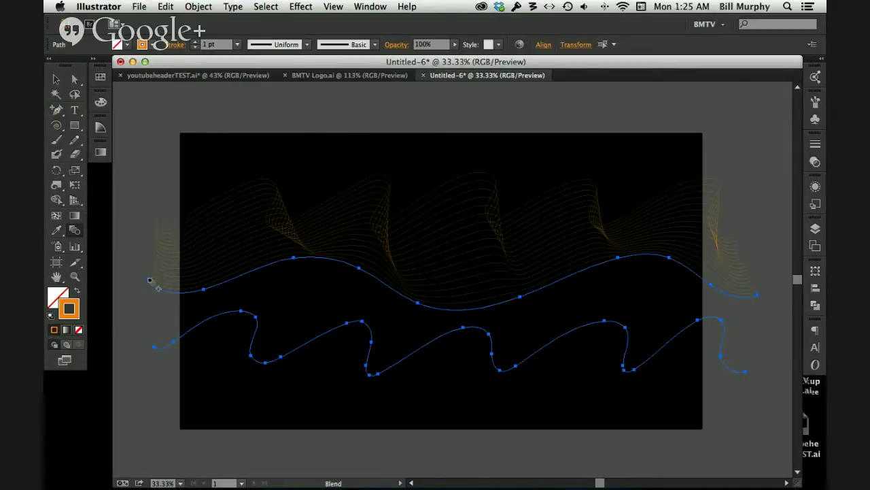
left_click(154, 348)
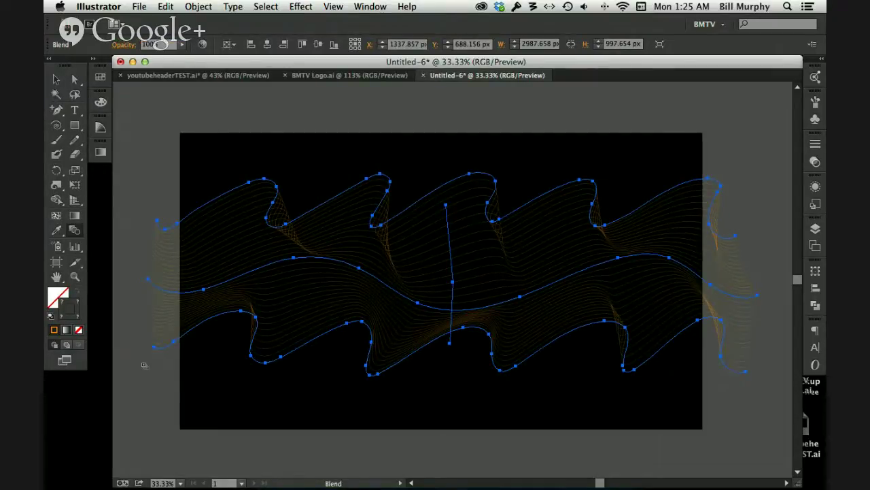
key("v")
left_click(200, 113)
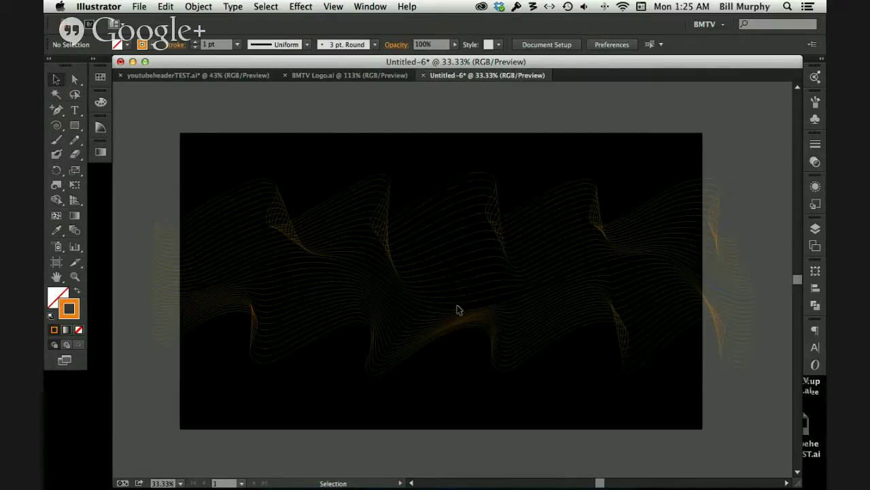
Step: Directly select the middle anchor of the blend's spine and move it slightly right to about X 1388, Y 720 px
left_click(455, 278)
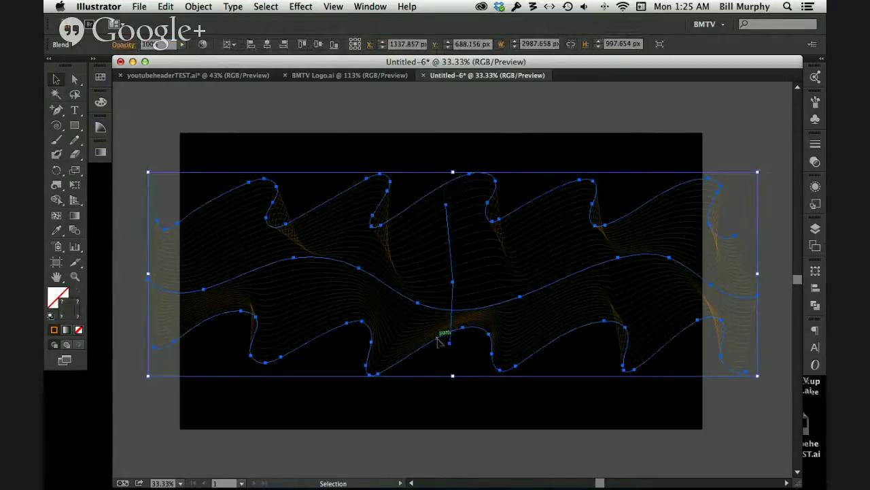
left_click(73, 81)
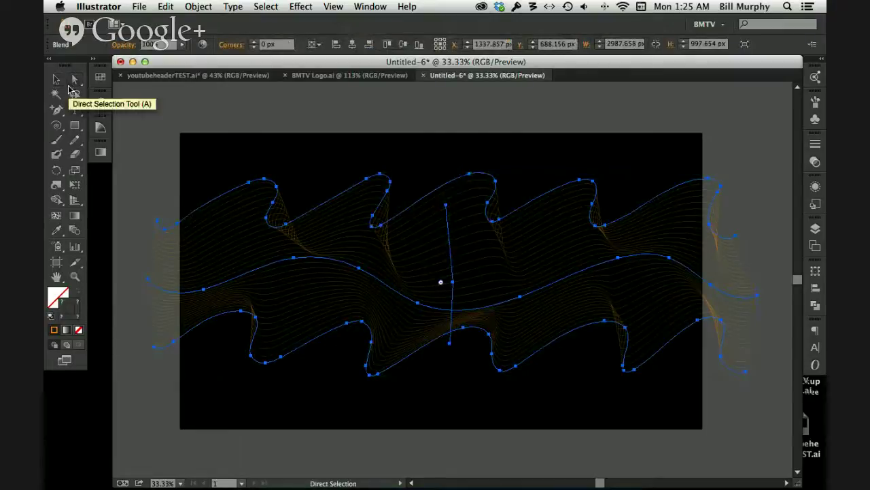
left_click(452, 282)
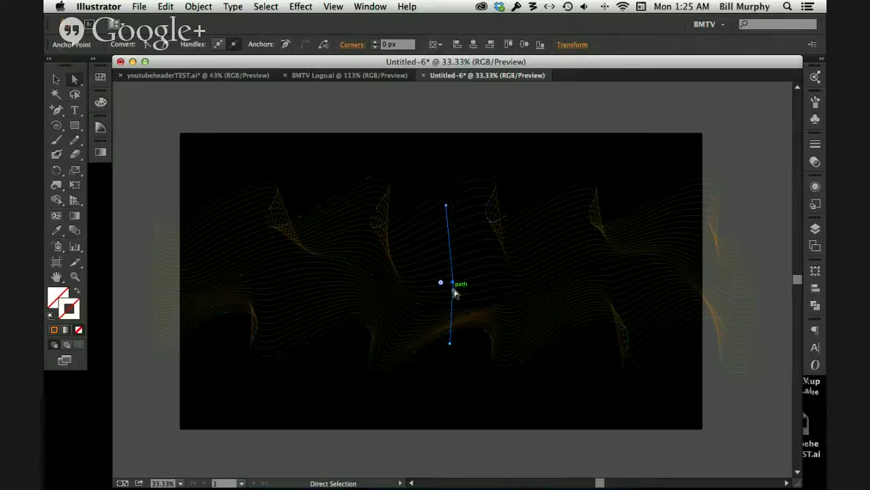
mouse_move(452, 282)
left_mouse_down()
mouse_move(421, 281)
mouse_move(463, 279)
left_mouse_up()
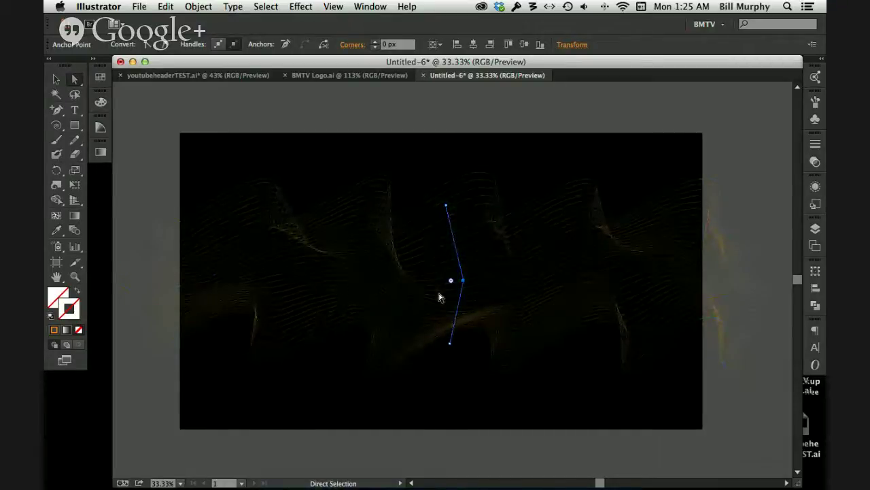
Step: Convert the spine's middle anchor to a smooth point with near-vertical handles using the Anchor Point tool, bowing the spine to the right
key("plus")
left_click(56, 109)
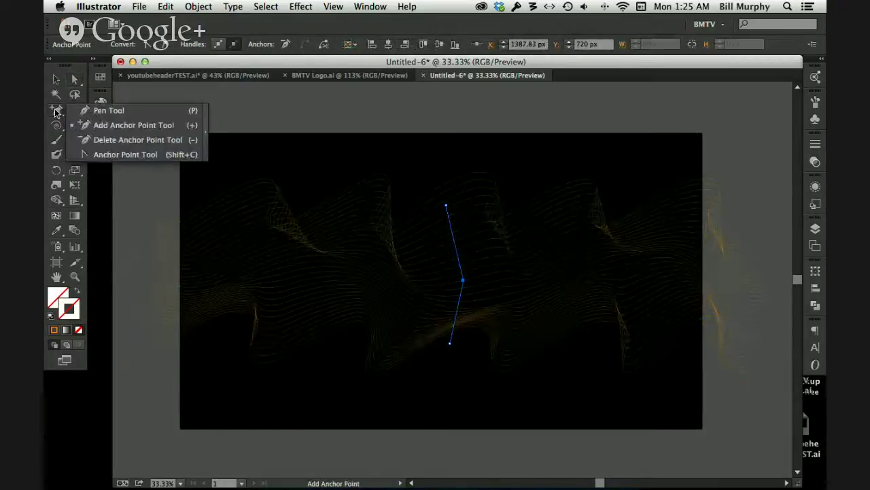
left_click(105, 154)
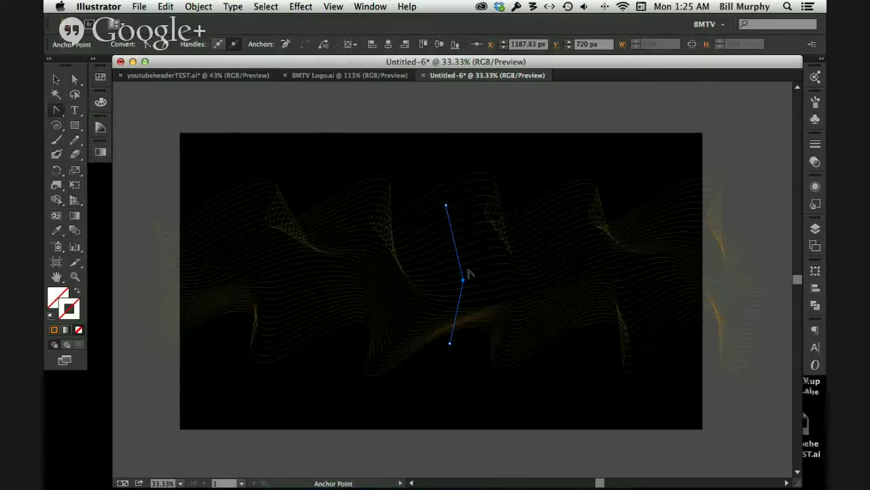
left_click_drag(463, 279, 381, 347)
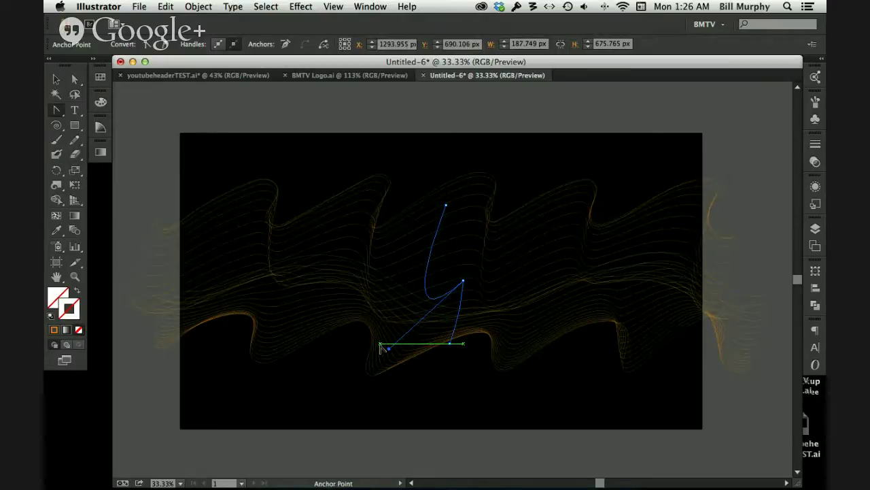
key("ctrl+z")
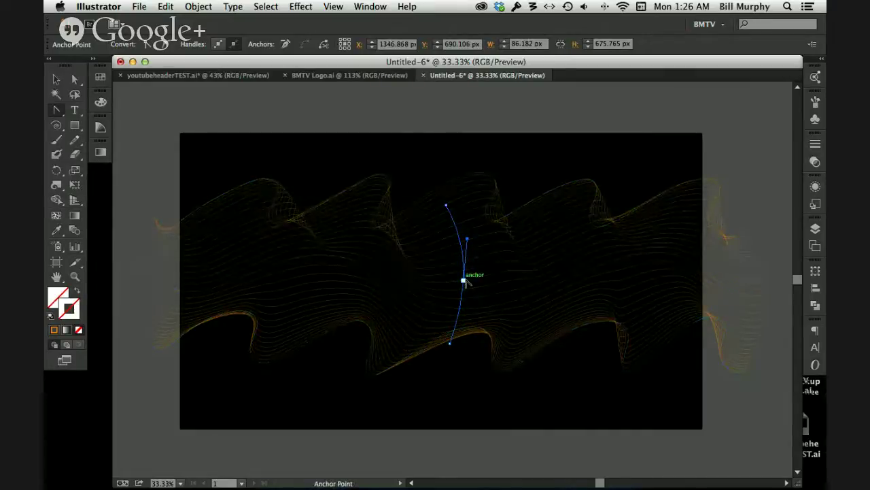
left_click_drag(464, 280, 466, 274)
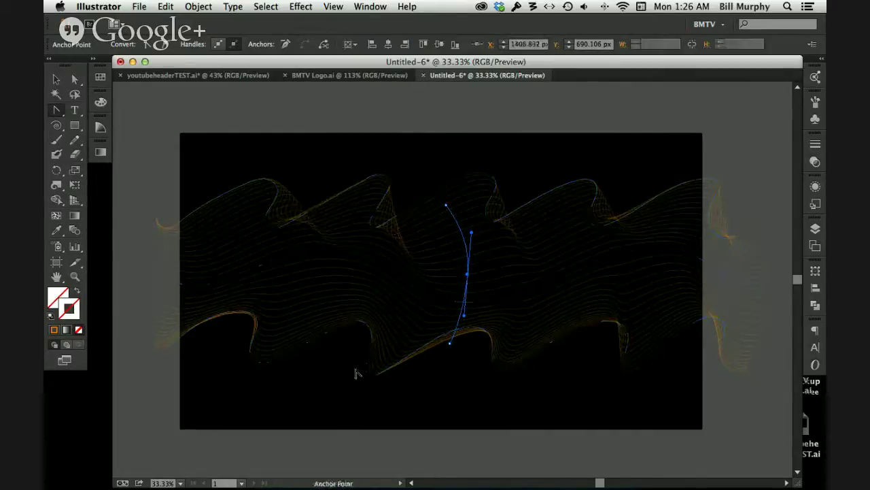
Step: Try moving the anchor on the lower wave's first crest up and to the left, and undo it
left_click(244, 315)
mouse_move(241, 314)
left_mouse_down()
mouse_move(242, 302)
mouse_move(243, 311)
mouse_move(234, 303)
mouse_move(242, 321)
left_mouse_up()
key("super+z")
key("a")
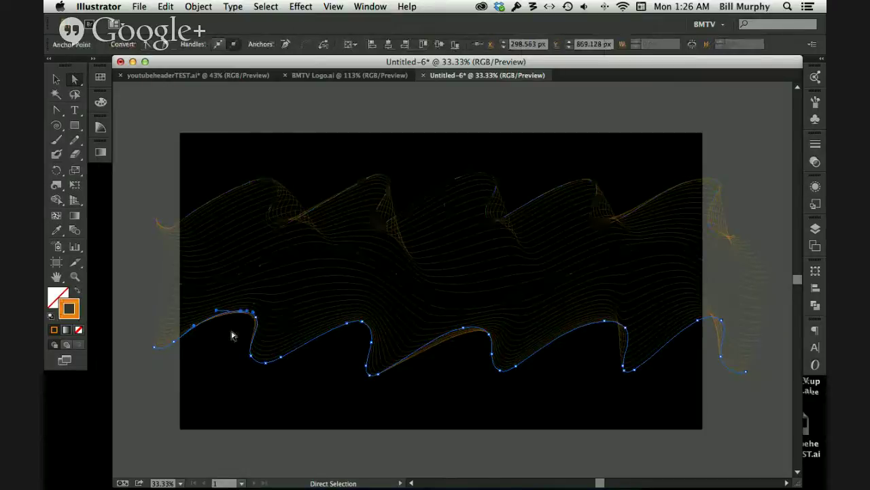
mouse_move(242, 312)
left_mouse_down()
mouse_move(233, 299)
mouse_move(238, 311)
left_mouse_up()
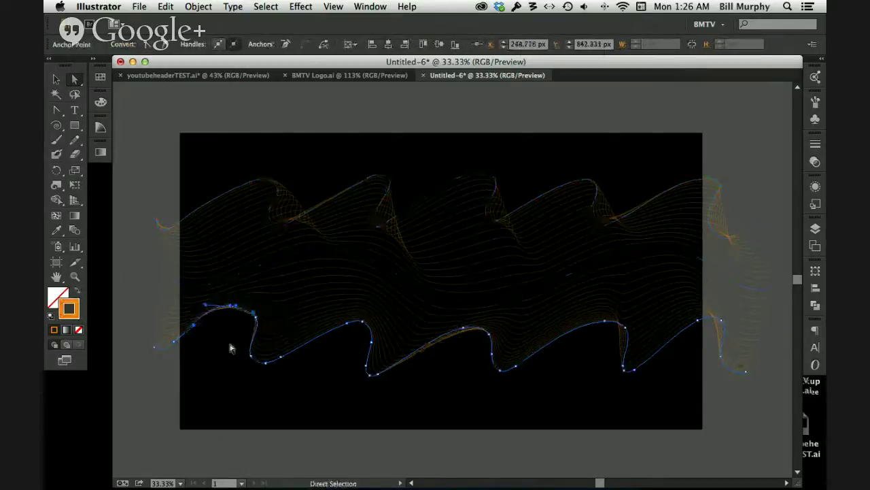
left_click(256, 319)
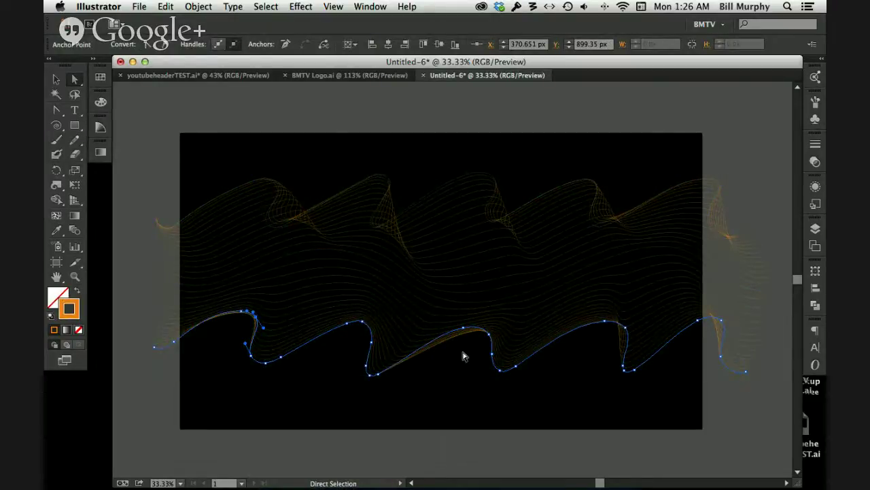
Step: Move the lower wave's middle crest anchor up and left to about X 1323, Y 879 px, and shift its fourth crest up and right
left_click_drag(465, 329, 451, 310)
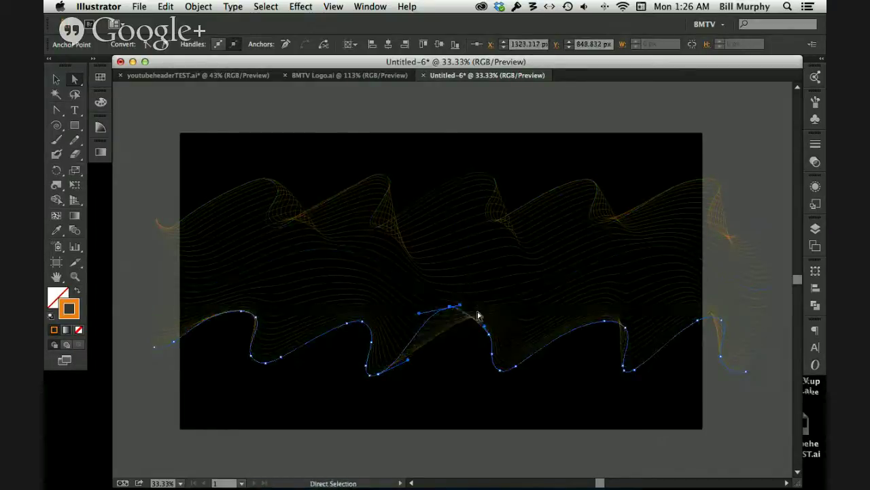
left_click(463, 361)
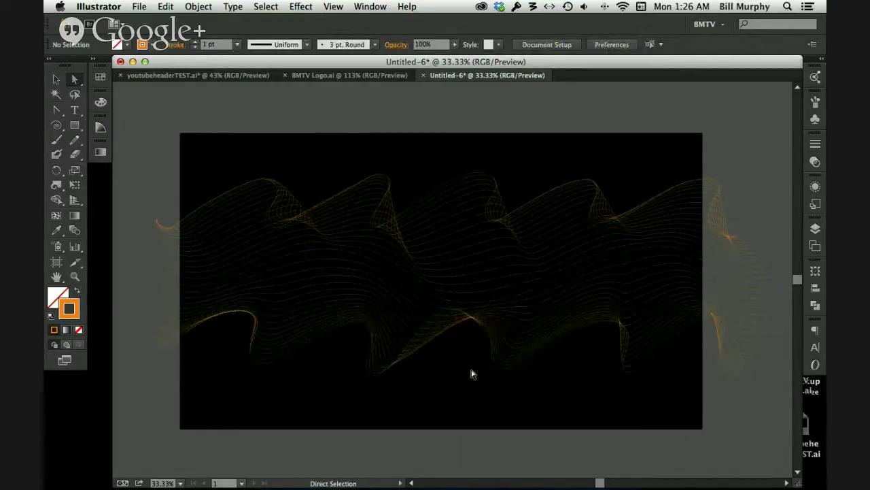
left_click_drag(598, 346, 637, 321)
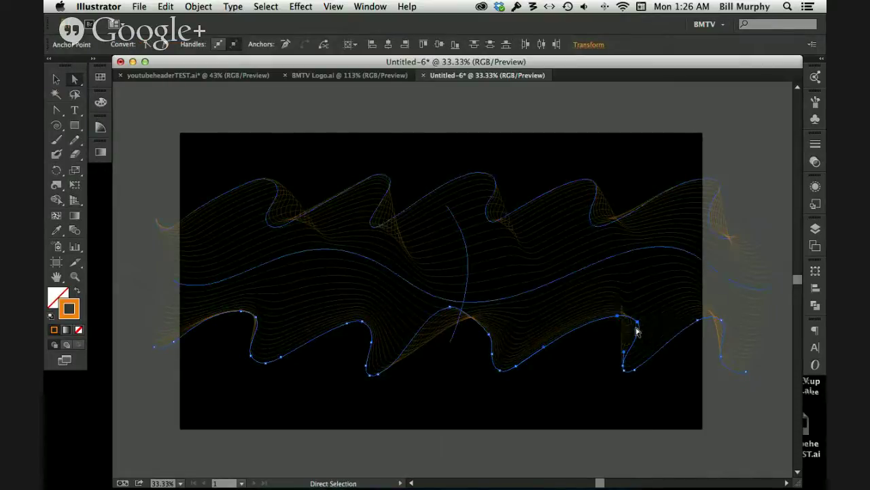
mouse_move(450, 308)
left_mouse_down()
mouse_move(457, 302)
mouse_move(453, 317)
mouse_move(465, 311)
left_mouse_up()
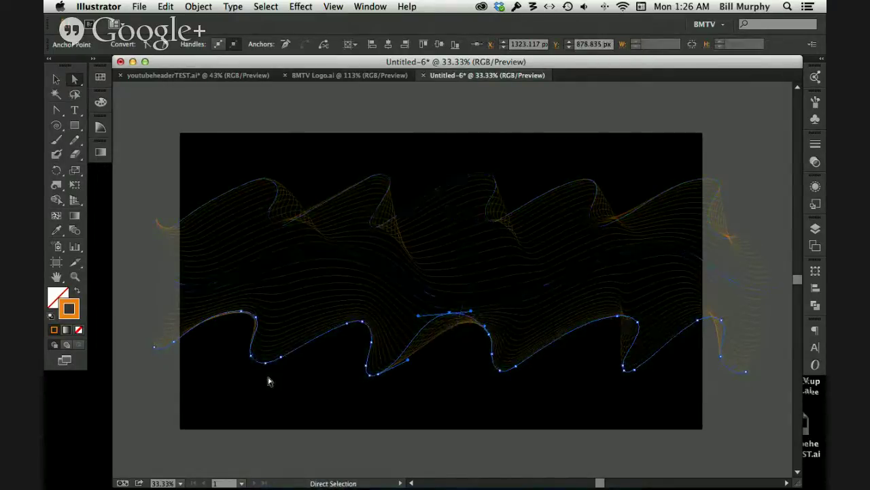
Step: Move the lower wave's first crest up and to the right, reshape the anchor on its descending side into a rounder curve, and deselect
left_click(251, 320)
left_click_drag(257, 319, 280, 299)
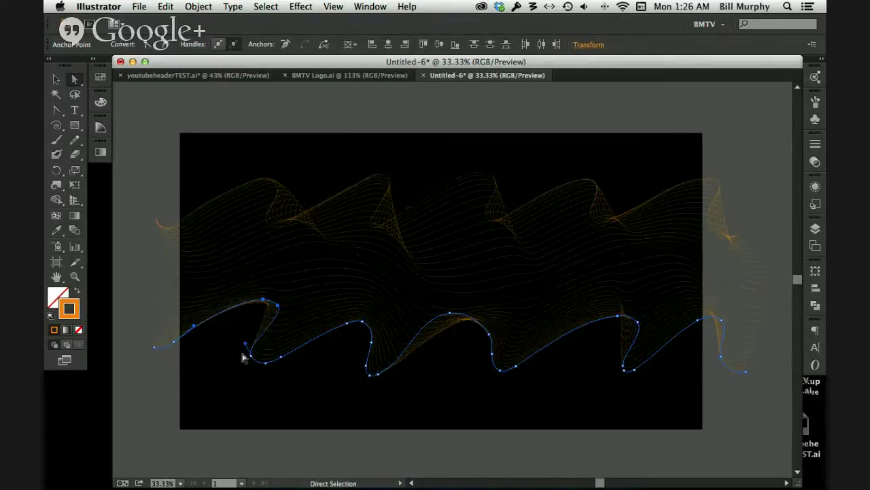
left_click(265, 306)
left_click(266, 301)
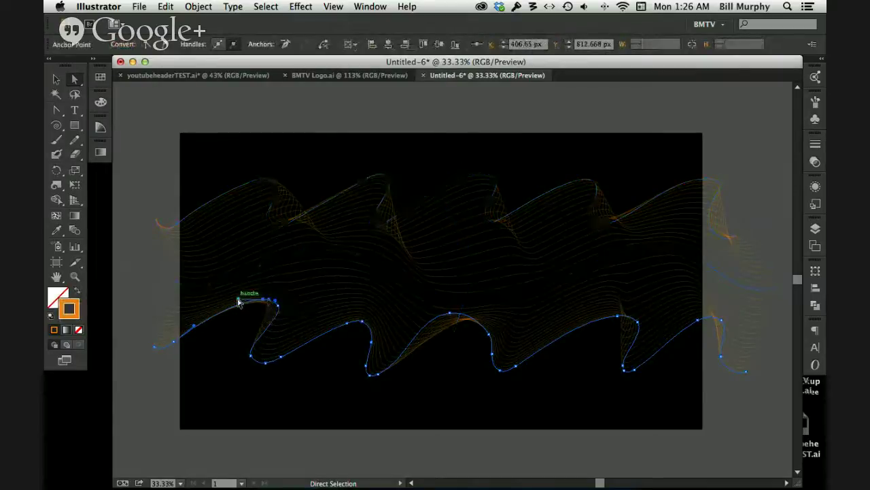
left_click_drag(243, 301, 220, 301)
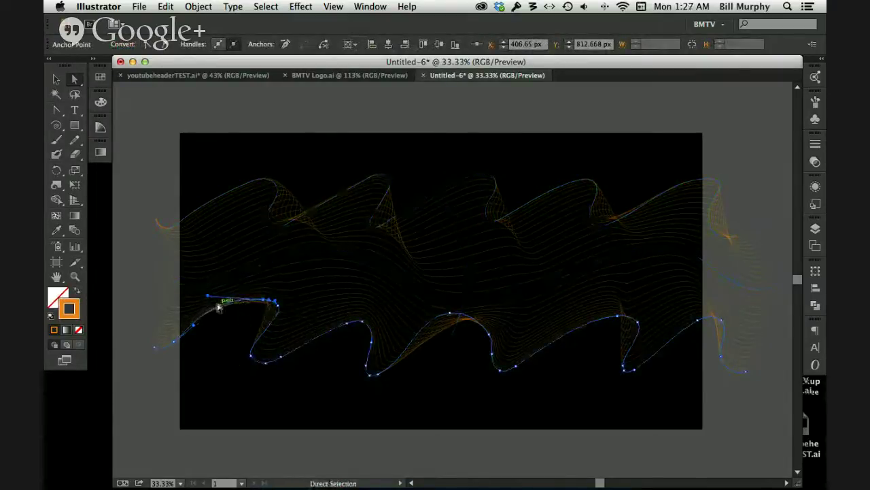
left_click(222, 308, "super")
left_click_drag(277, 306, 272, 334)
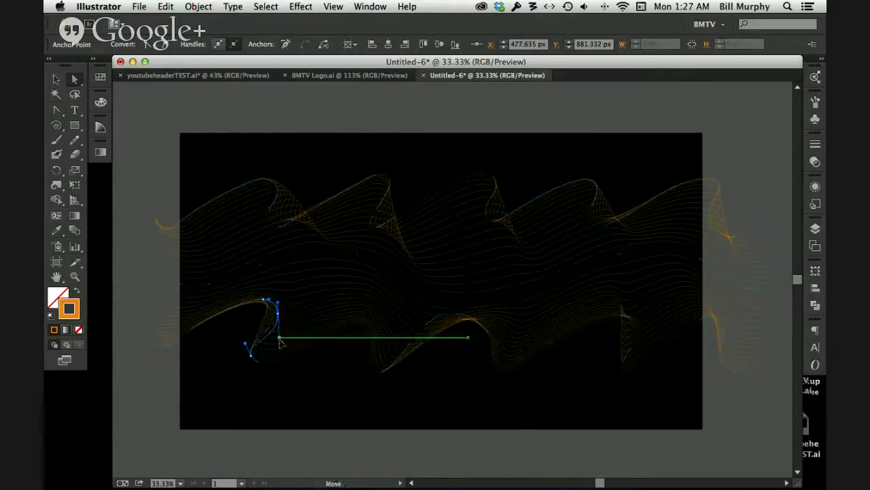
left_click(287, 396)
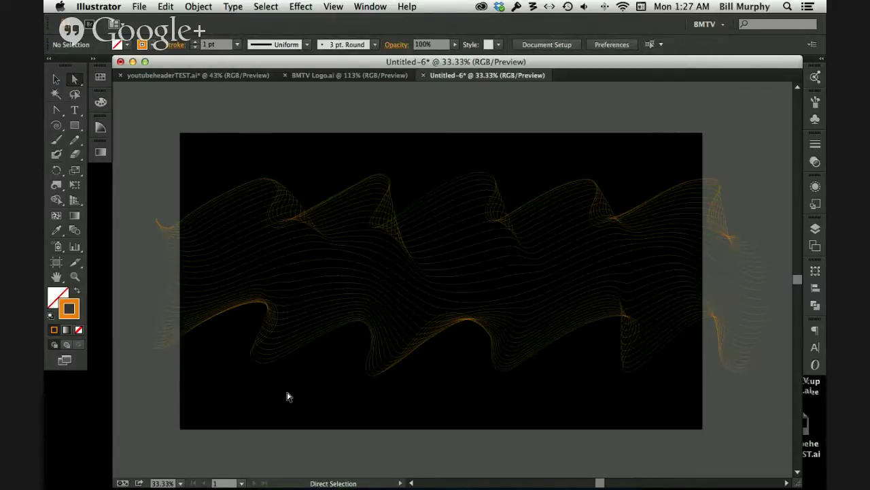
Step: Directly select the whole middle wave of the blend and set its stroke weight to 10 pt
left_click(173, 300)
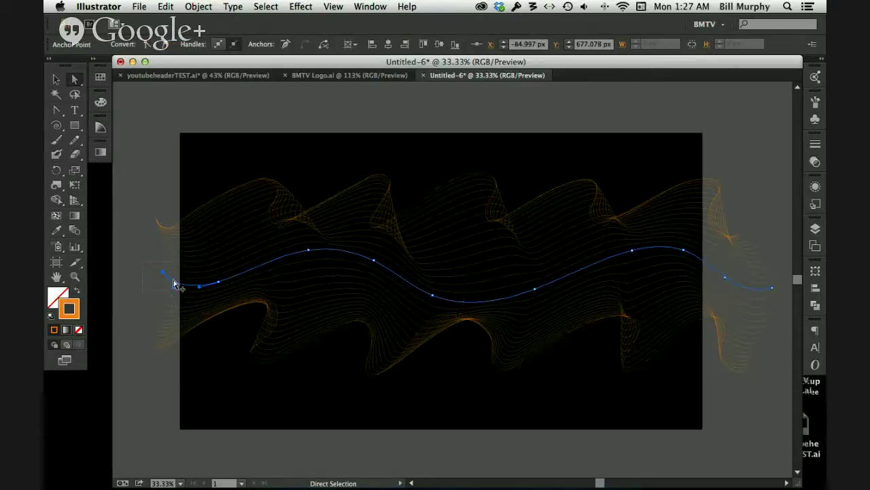
left_click(180, 288, "shift")
left_click(180, 287, "shift")
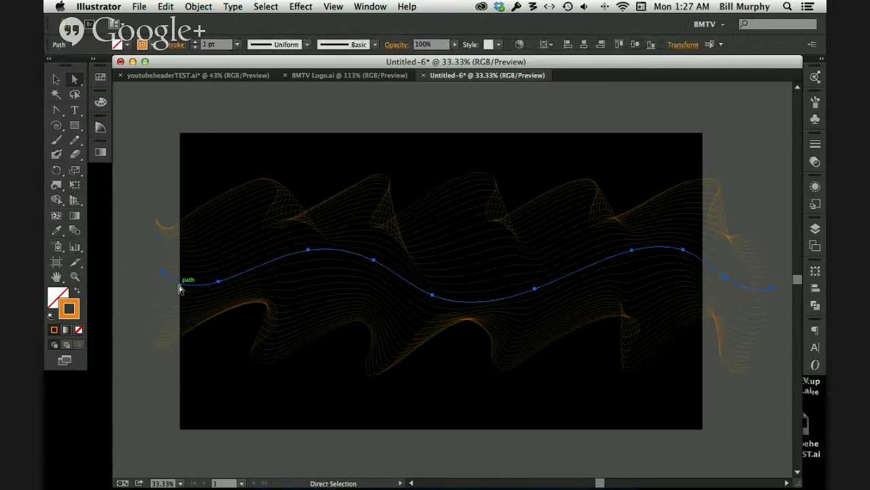
left_click(814, 145)
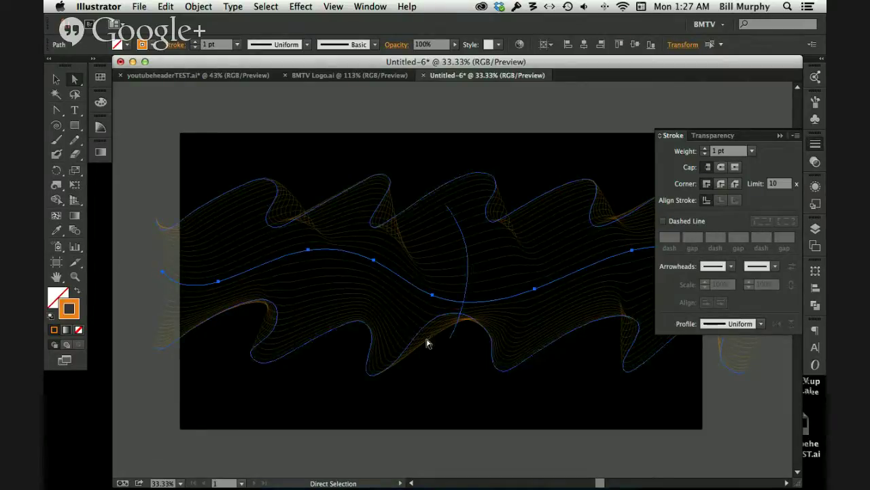
left_click(705, 147)
left_click(705, 147)
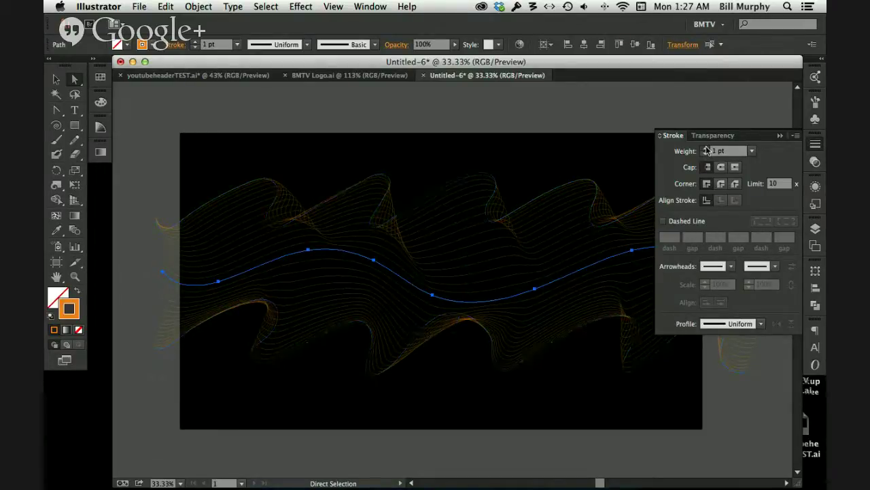
left_click(705, 149)
left_click(705, 149)
left_click(705, 149)
left_click(705, 149)
left_click(704, 148)
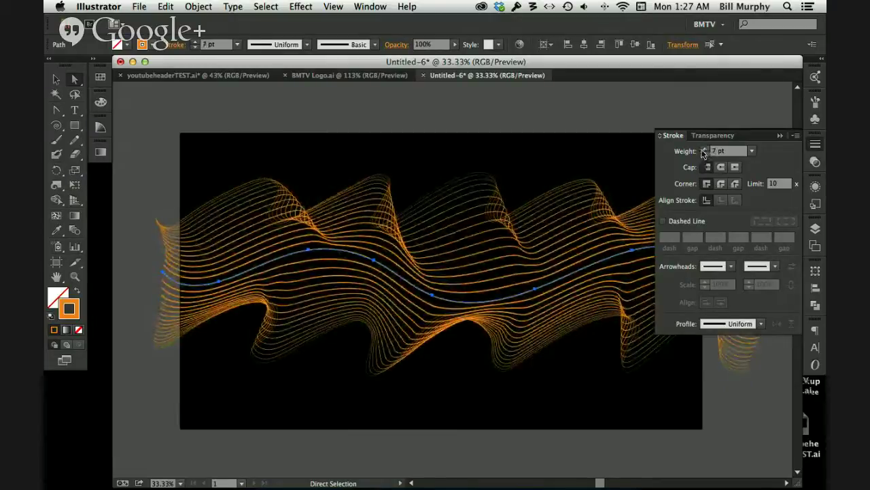
left_click(704, 148)
left_click(705, 148)
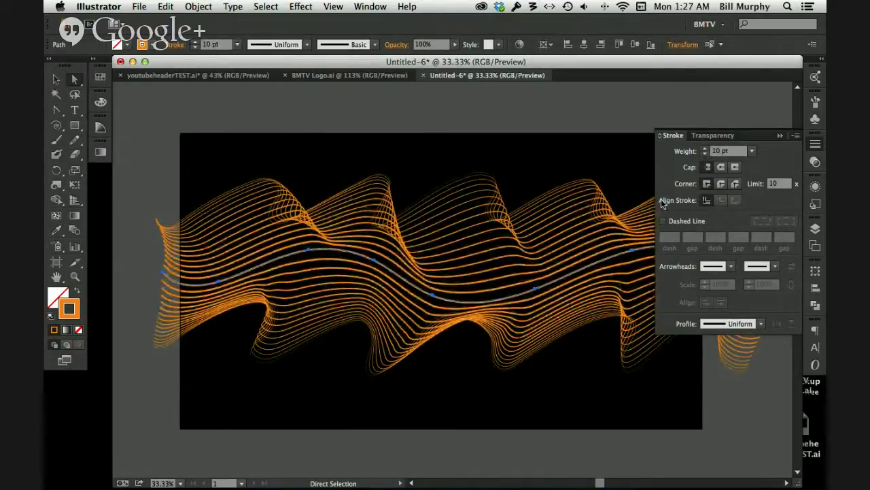
Step: Check the stroke weights of the blend's upper and lower waves, then deselect and close the stroke settings
left_click(170, 246)
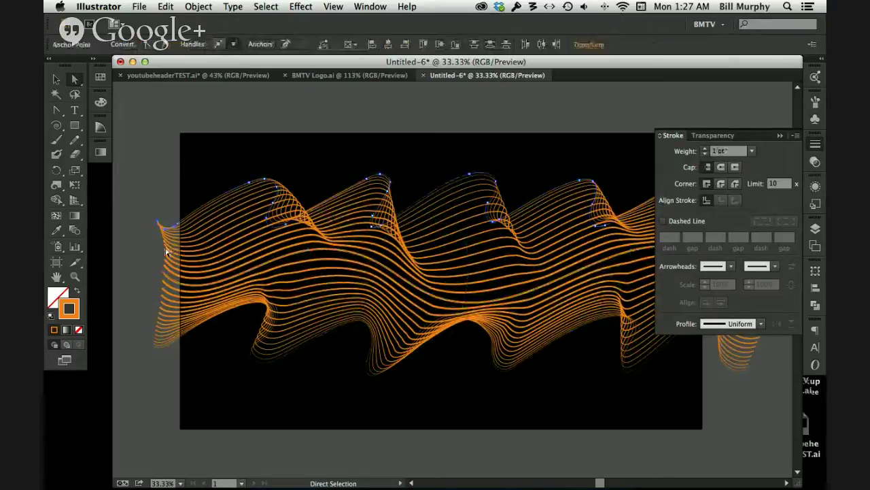
left_click(172, 335)
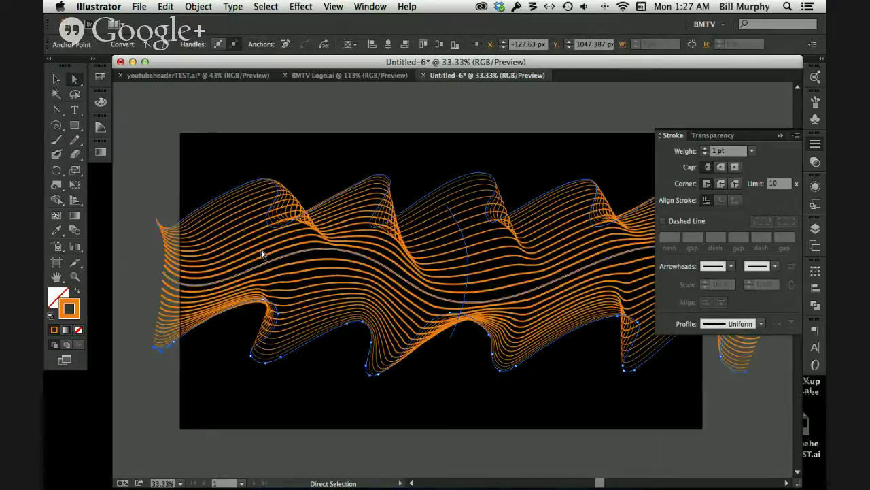
left_click(152, 394)
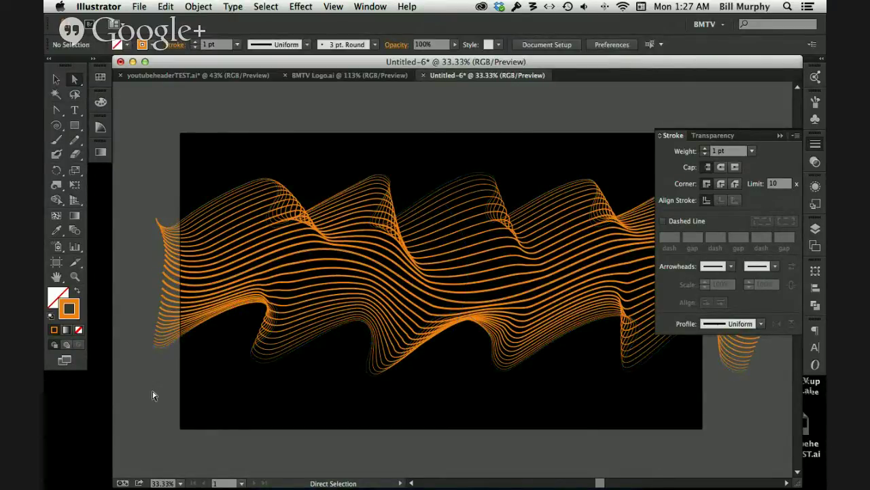
left_click(782, 136)
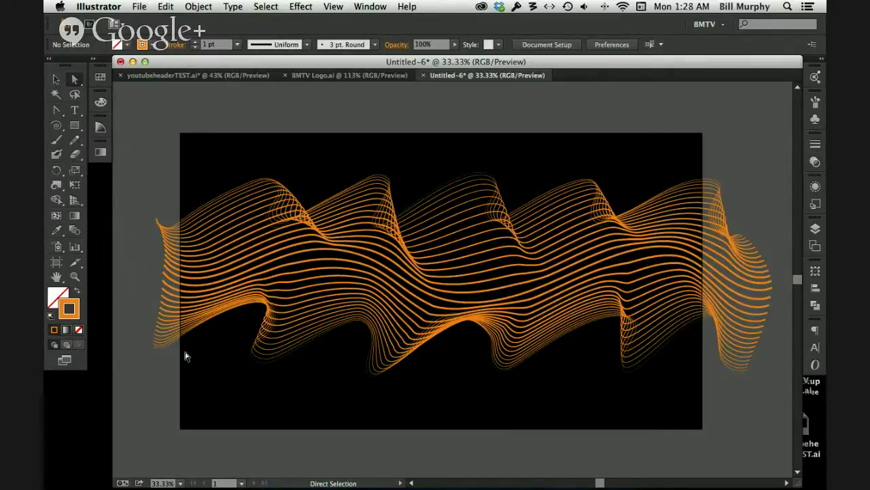
Step: Select the whole blend and scale it down from its right and lower edges to about 2880 px wide and 920 px high
key("super+a")
key("v")
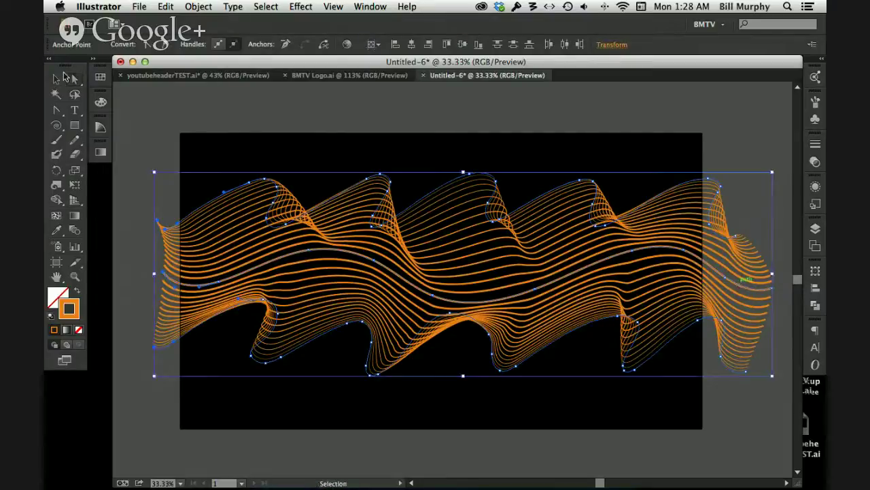
left_click(333, 289)
left_click(384, 300)
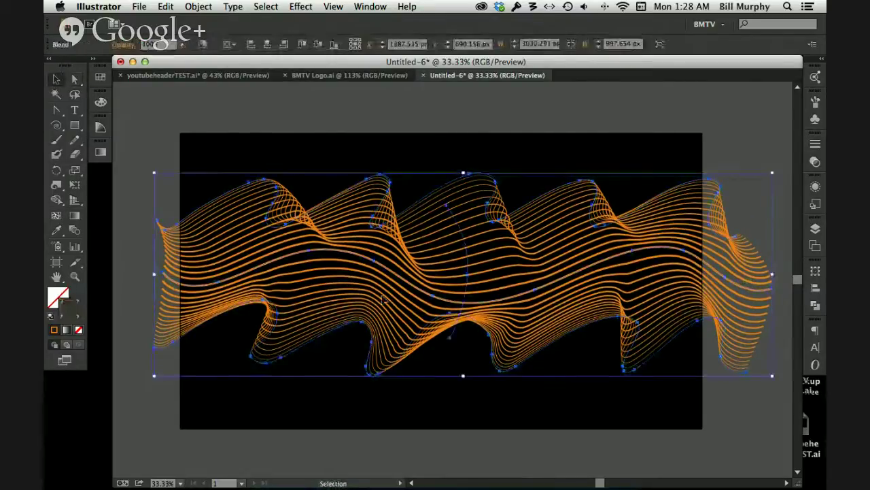
left_click_drag(773, 274, 734, 274)
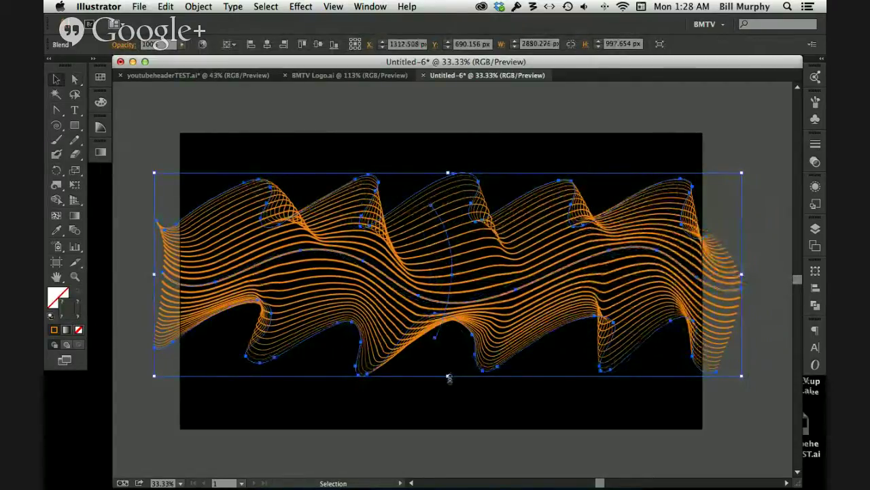
left_click_drag(448, 376, 446, 361)
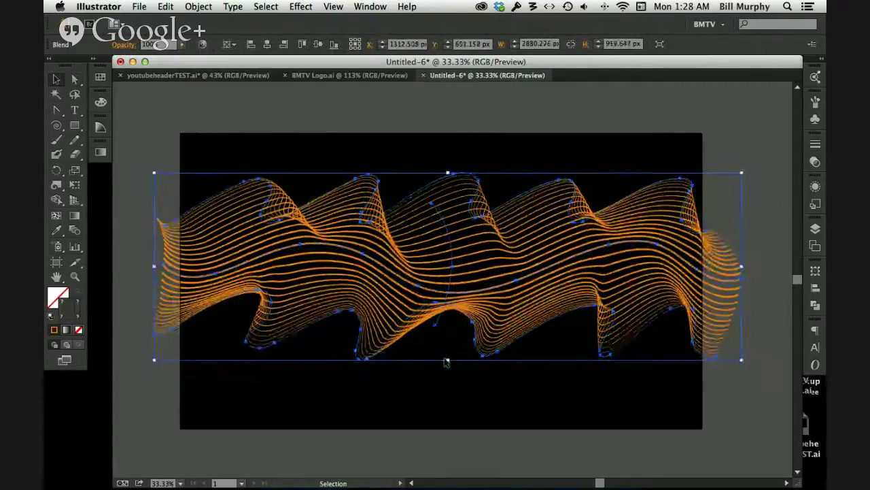
Step: Scale the whole blend horizontally from its left edge to about 2833 px wide, then deselect it
left_click(149, 381)
left_click(180, 324)
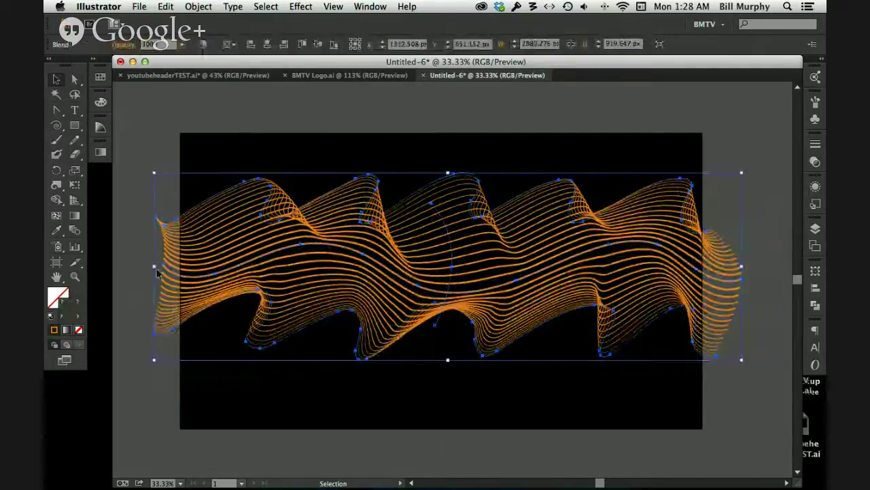
left_click_drag(155, 266, 164, 279)
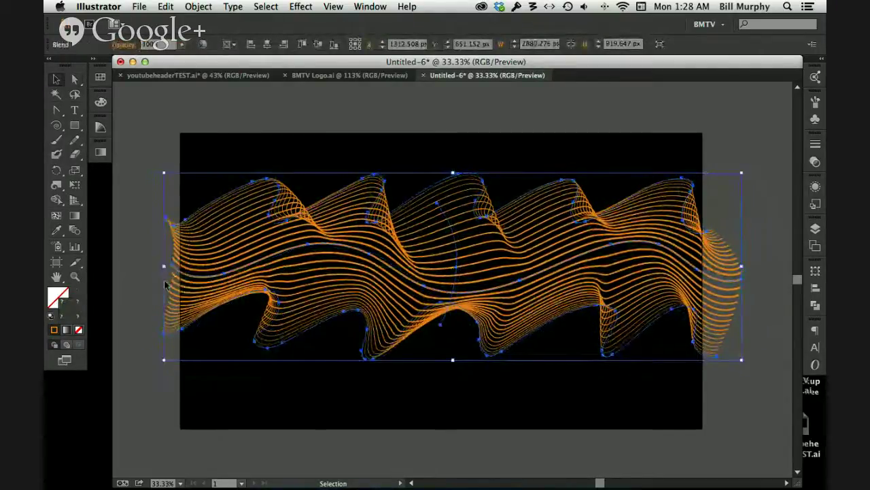
left_click(144, 365)
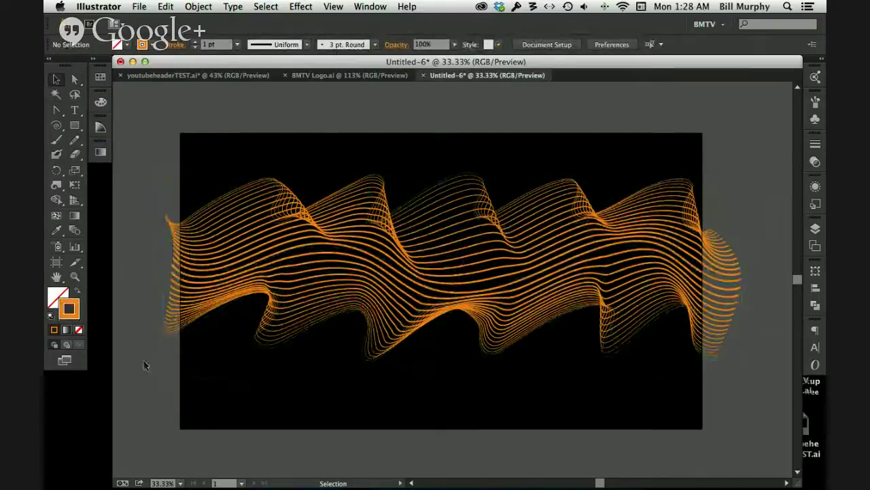
Step: Directly select the upper and lower outer waves of the blend, set their opacity to 0%, and deselect
key("a")
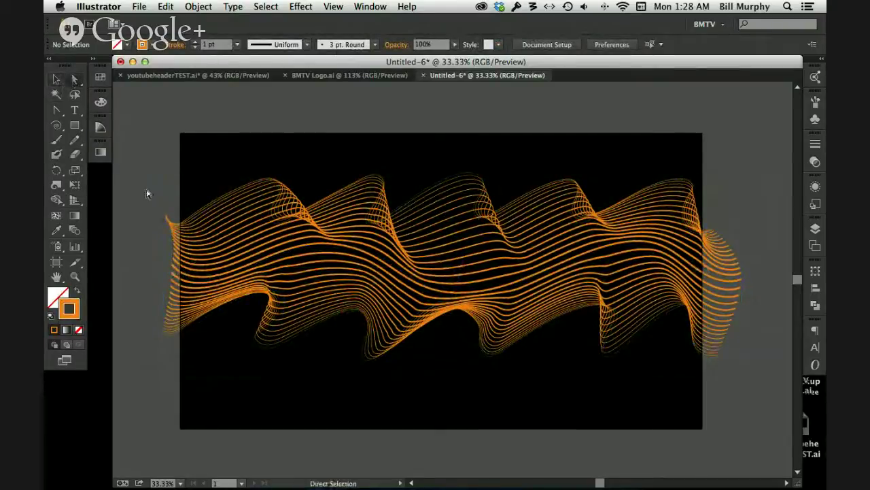
left_click(167, 219, "shift")
left_click(171, 332, "shift")
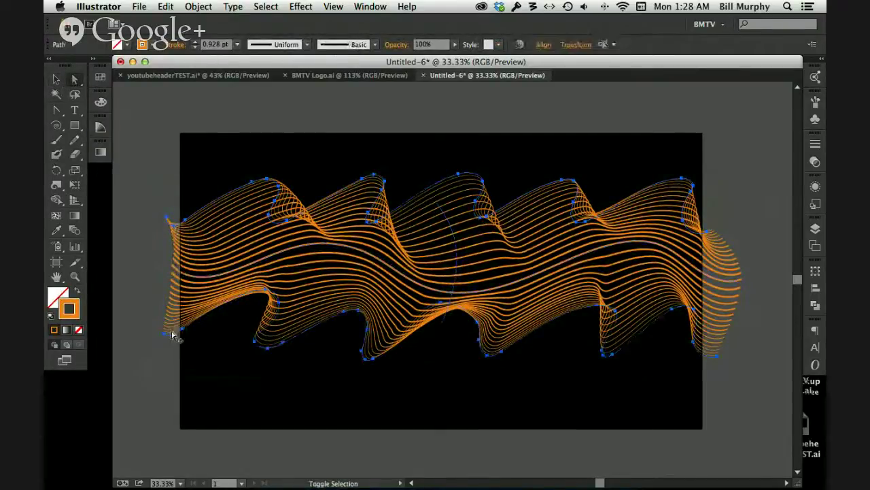
left_click(814, 161)
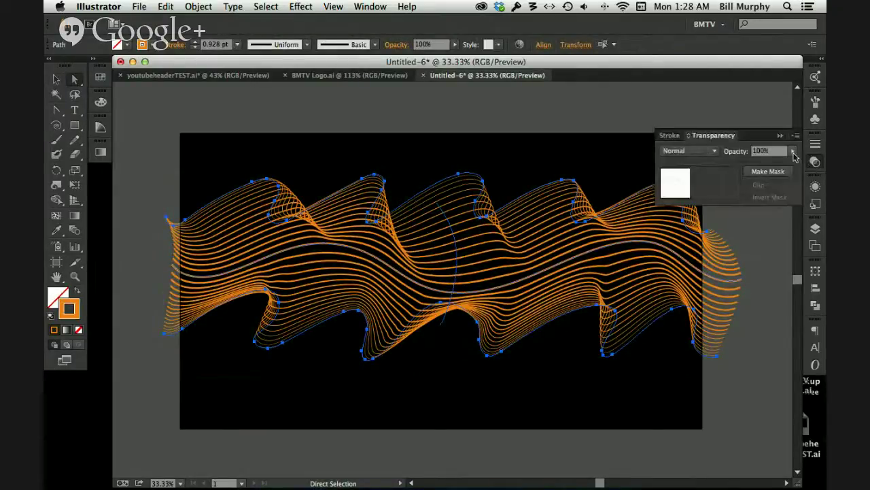
left_click(792, 151)
left_click_drag(794, 166, 739, 166)
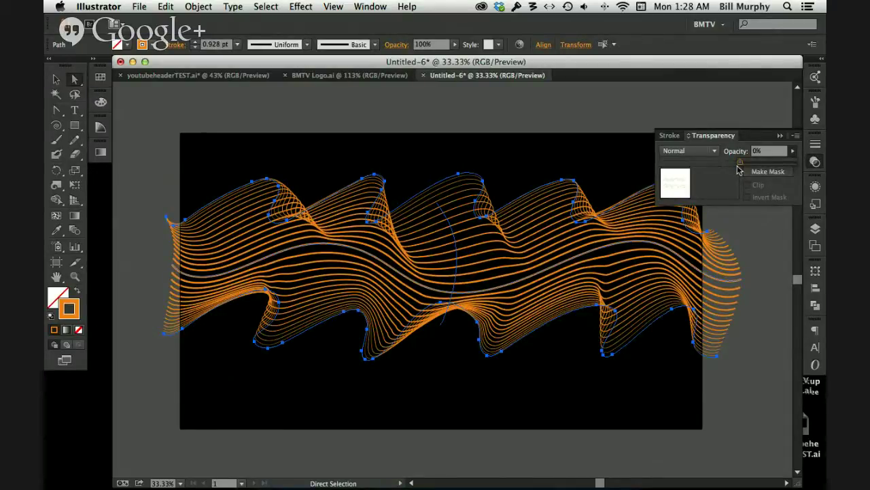
left_click_drag(739, 167, 739, 161)
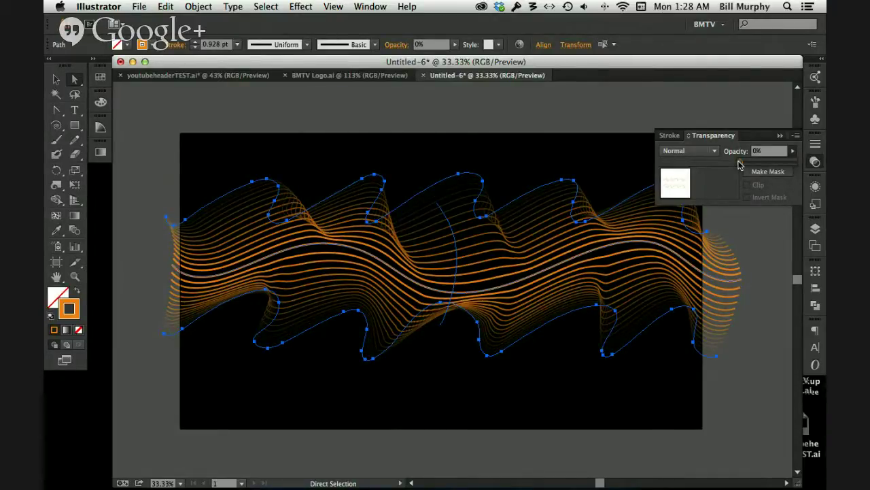
left_click(155, 378)
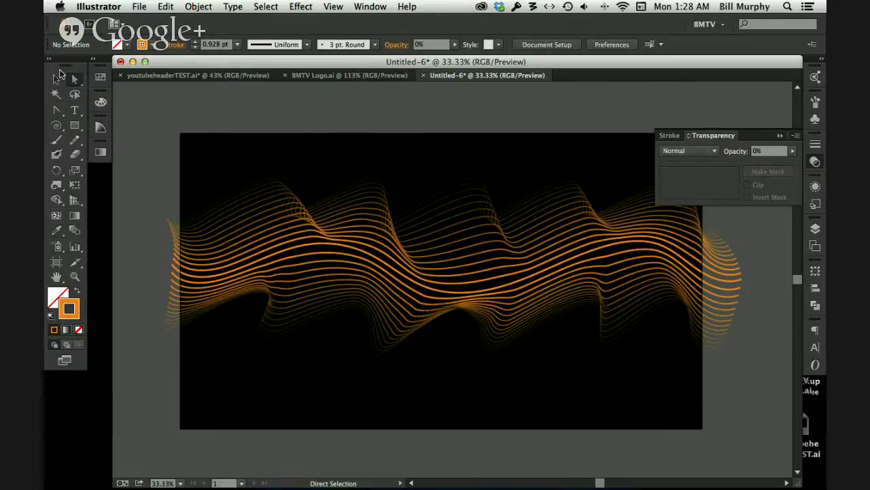
left_click_drag(170, 201, 550, 371)
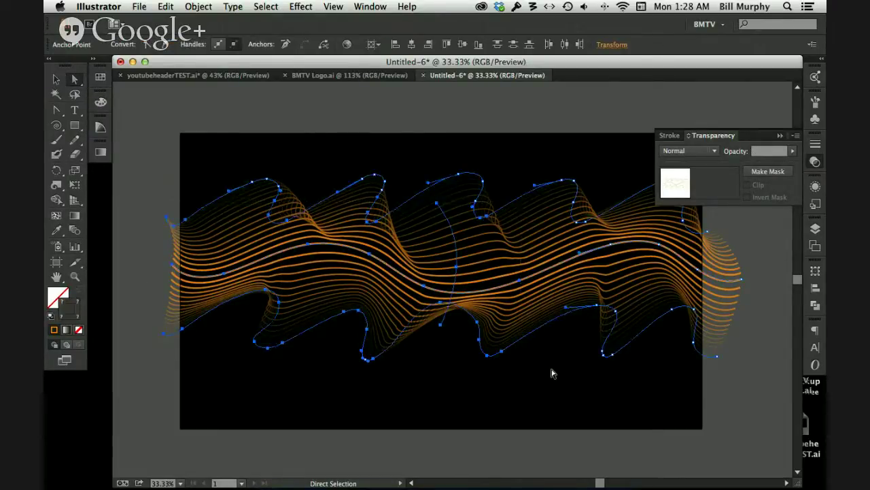
double_click(57, 170)
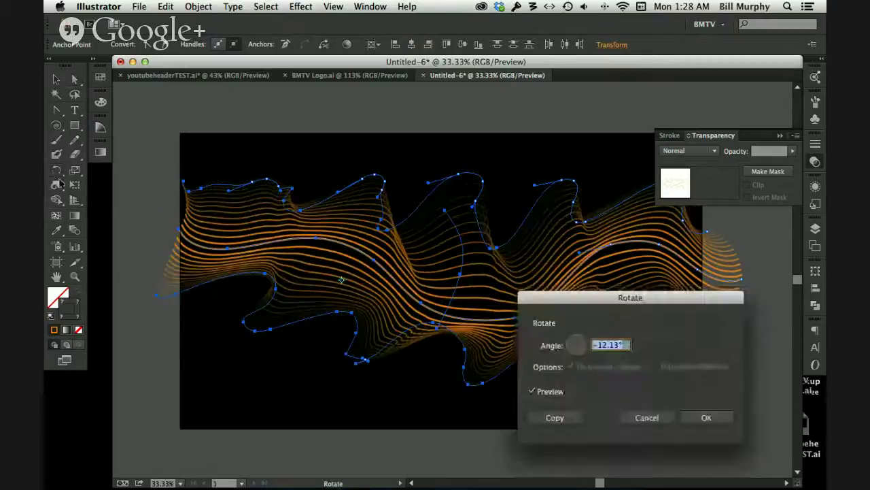
left_click(643, 417)
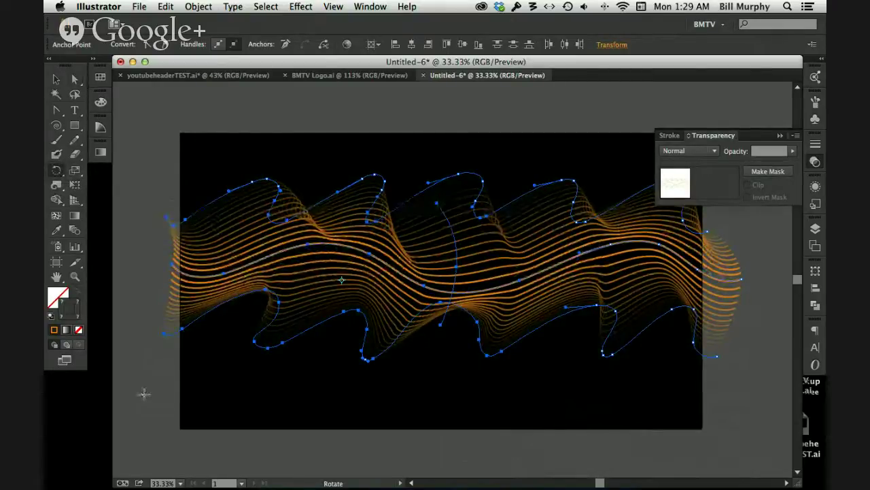
Step: Select the whole blend and rotate it about its centre by roughly half a turn
left_click(56, 78)
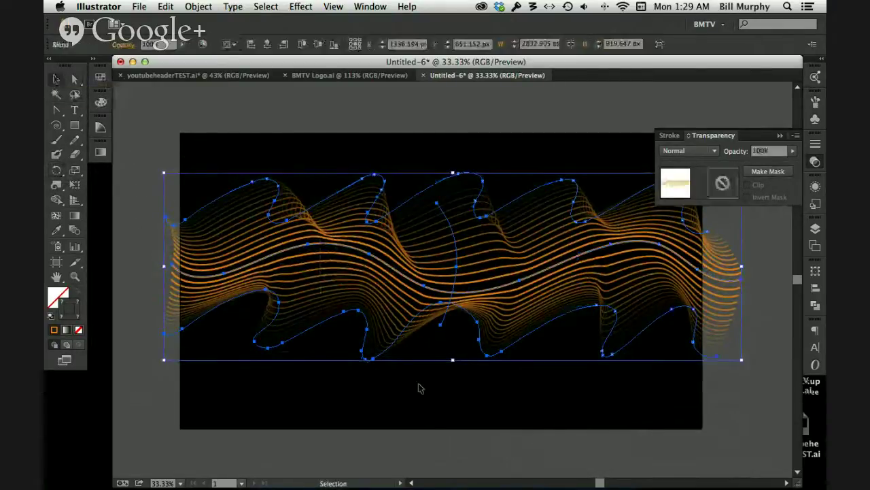
left_click(56, 170)
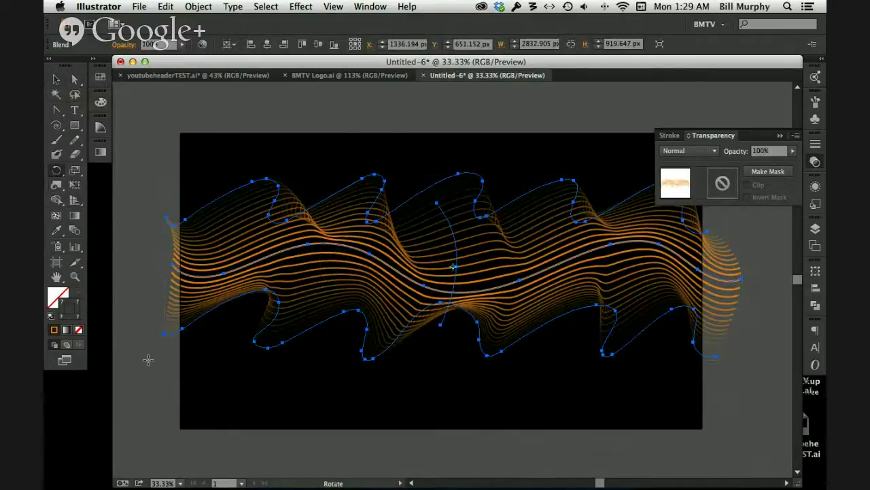
left_click_drag(146, 361, 735, 253)
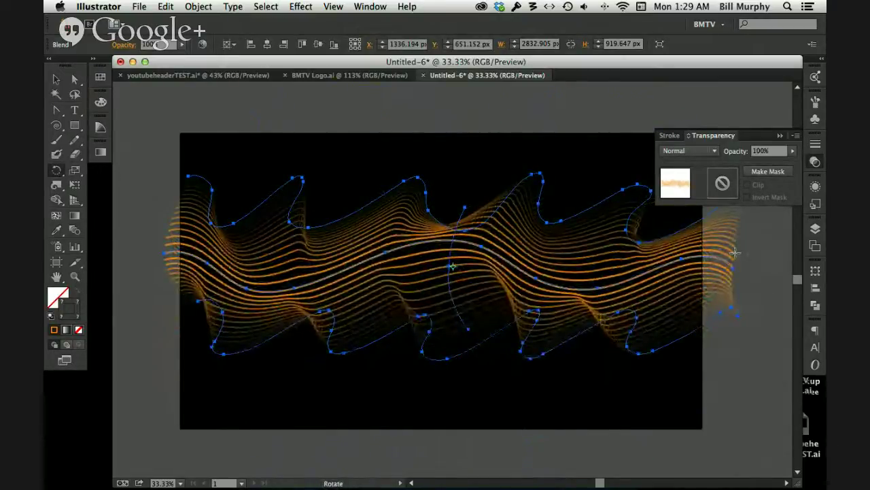
key("v")
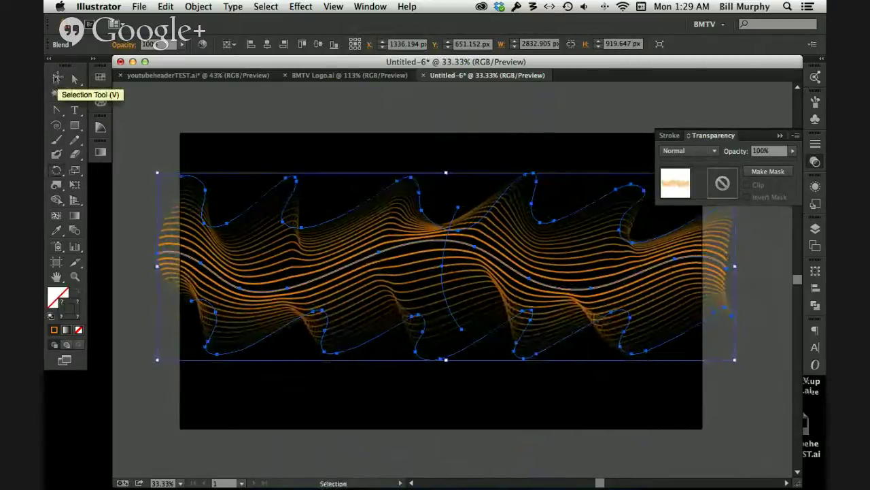
Step: Nudge the rotated blend left to a horizontal position of about 1248 px and deselect it
key("Left")
key("Left")
key("Left")
key("Left")
key("Left")
key("Left")
key("Left")
key("Left")
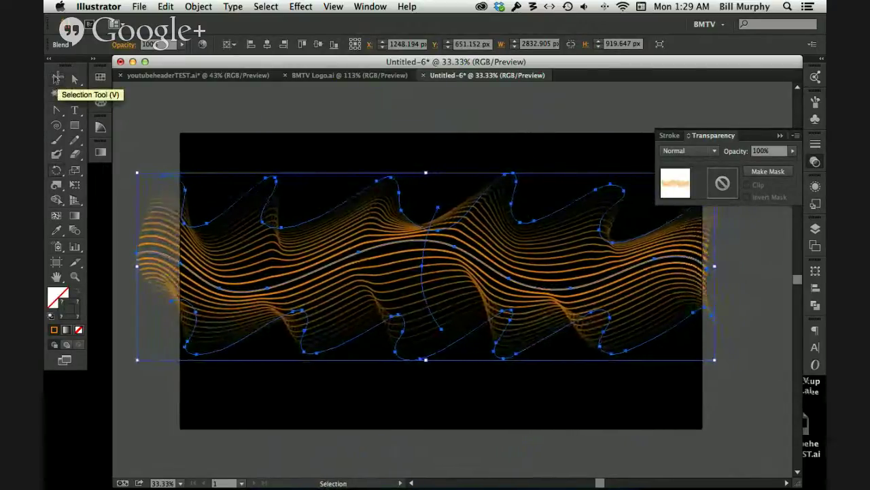
left_click(157, 405)
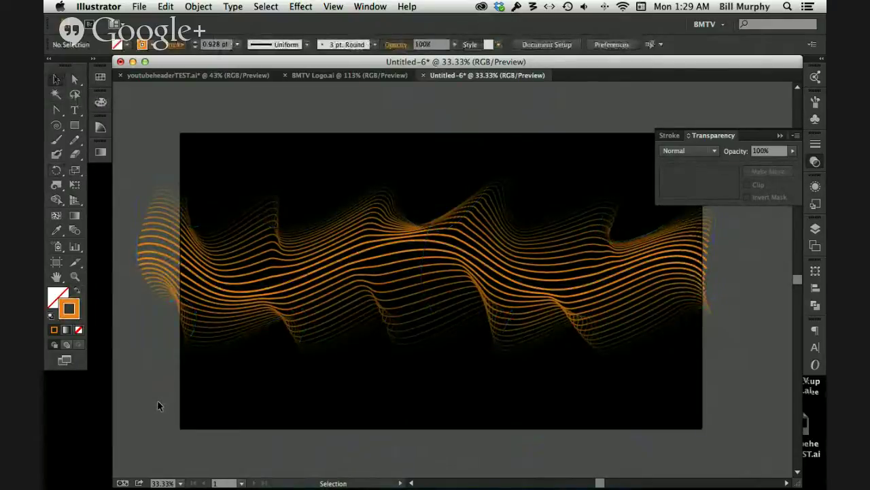
Step: Reselect the rotated blend and nudge it back to the right so both ends overhang the artboard
key("a")
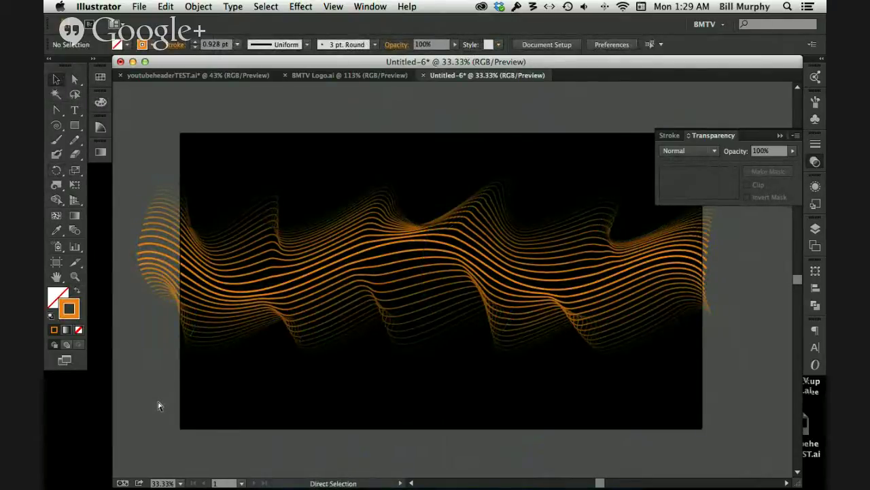
key("super+a")
key("shift+Right")
key("shift+Right")
key("shift+Right")
key("shift+Right")
key("shift+Right")
key("shift+Right")
key("shift+Right")
key("shift+Right")
key("shift+Right")
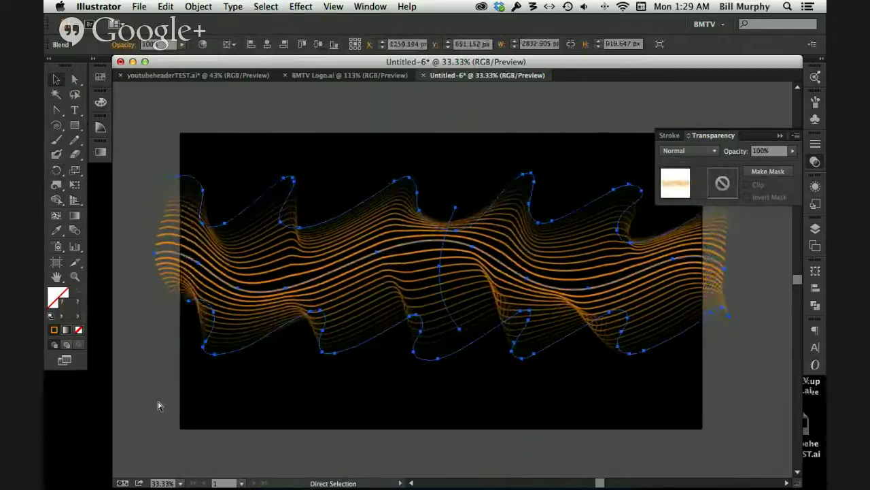
Step: Undo the blend's nudges and rotation, then deselect it
key("super+z")
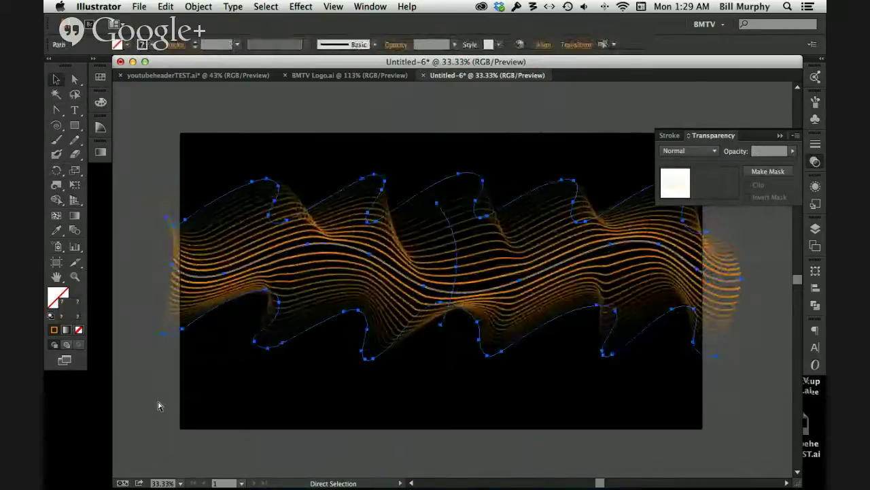
key("v")
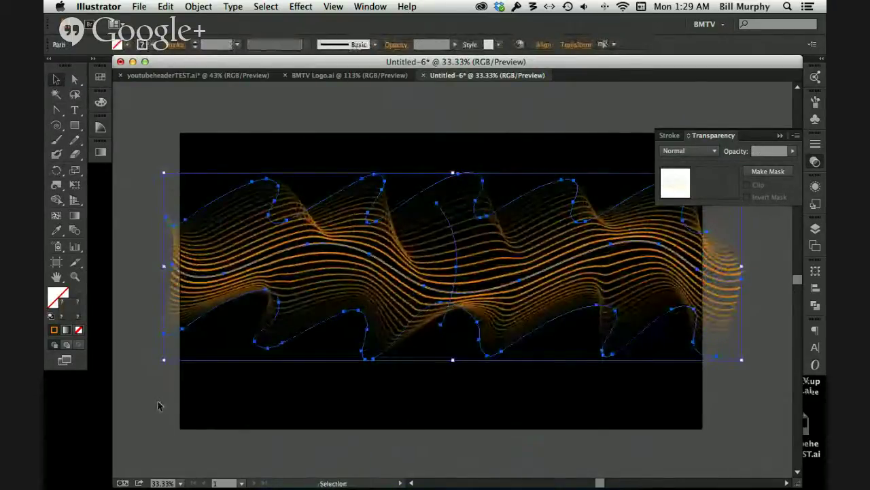
left_click(219, 452)
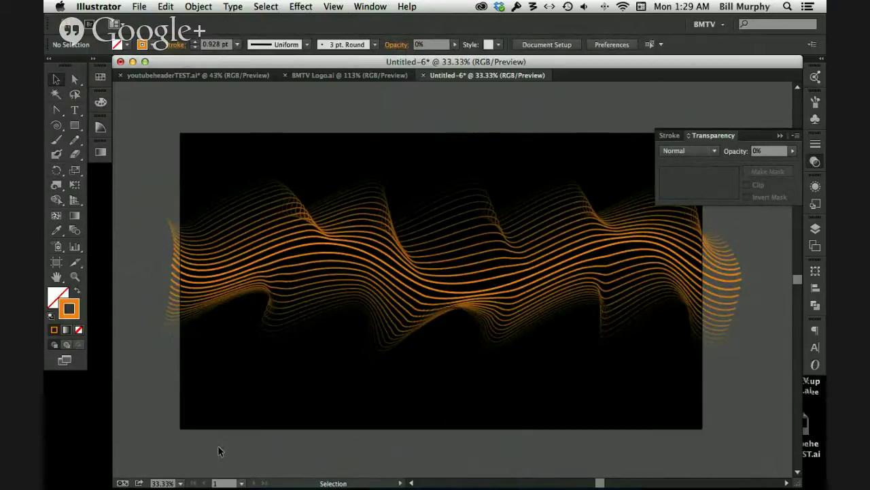
Step: Select the whole blend and set its overall opacity to 25%
left_click(512, 298)
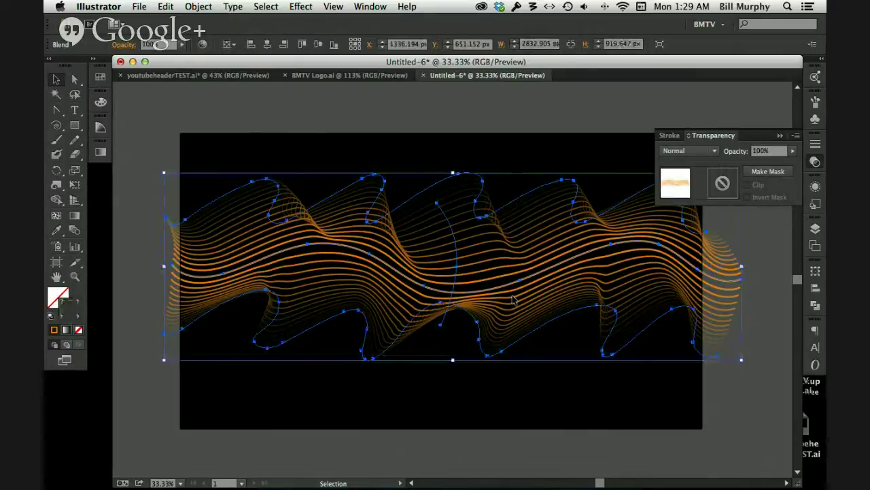
left_click(815, 188)
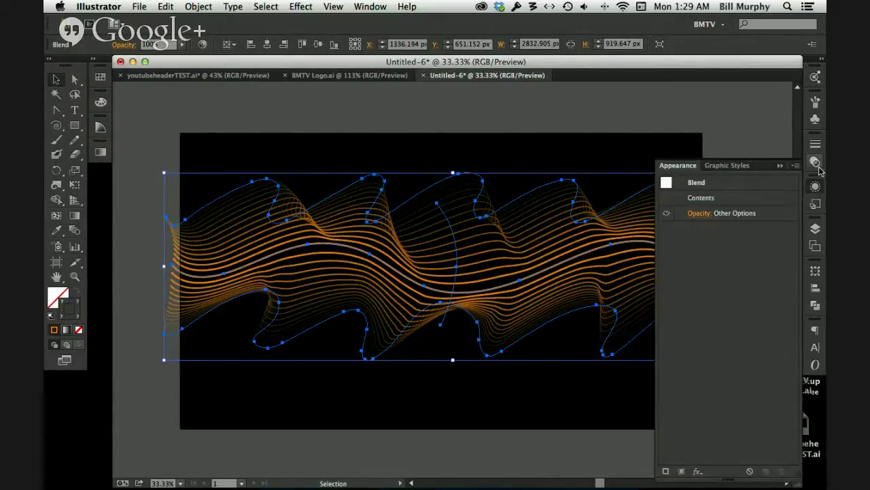
left_click(816, 163)
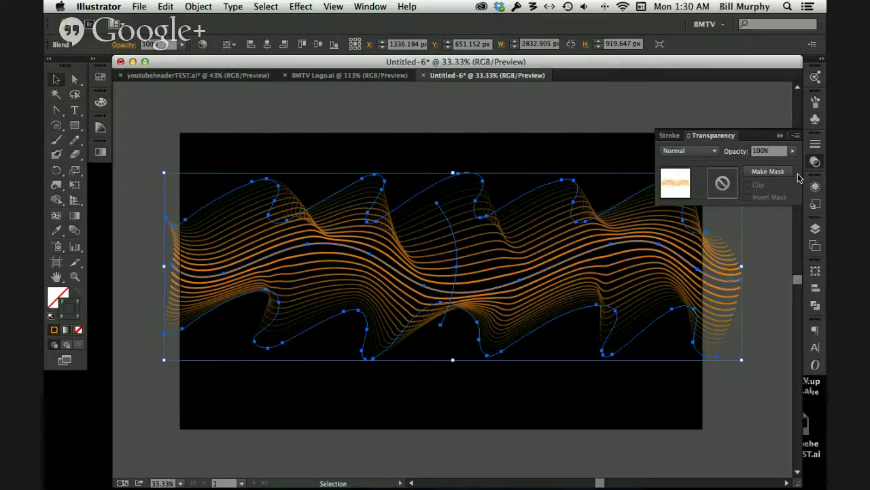
left_click(773, 151)
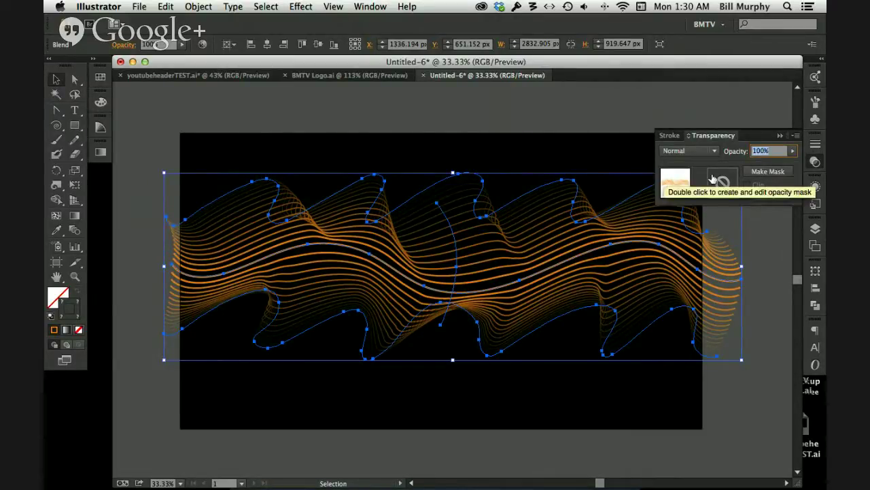
type("25")
key("Return")
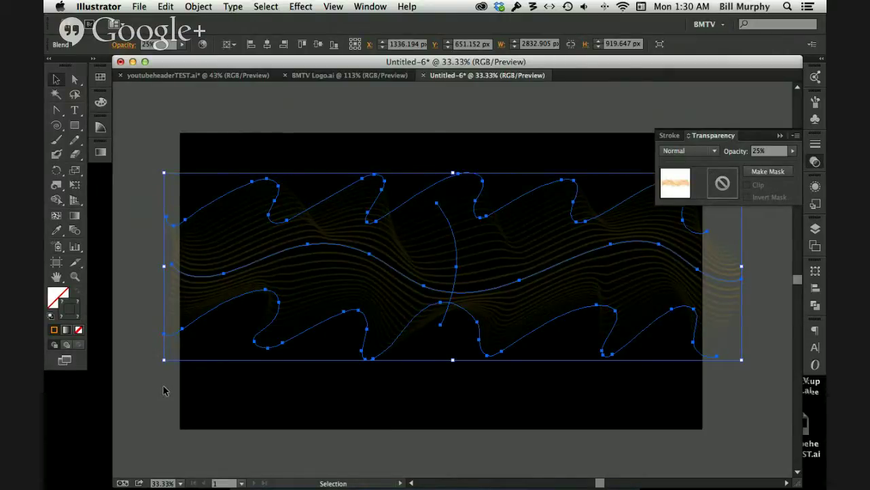
Step: Duplicate the dimmed blend in place on top of itself to strengthen the glow, then deselect
key("a")
key("v")
key("a")
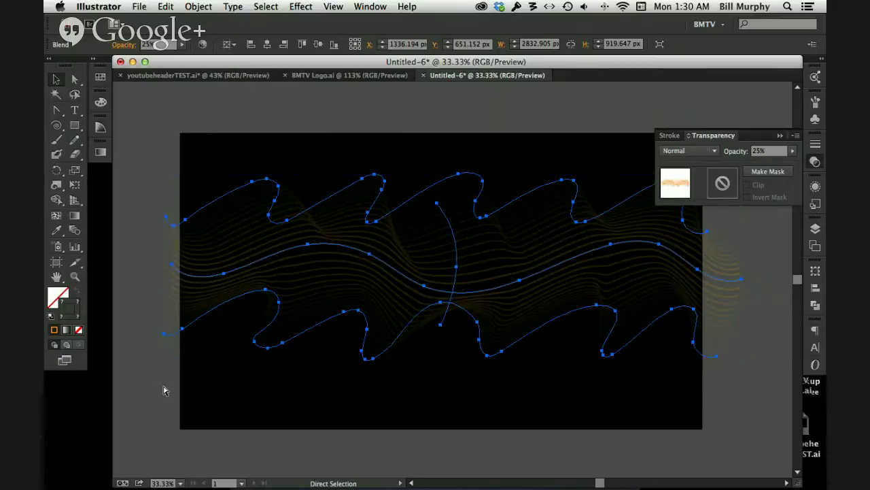
key("v")
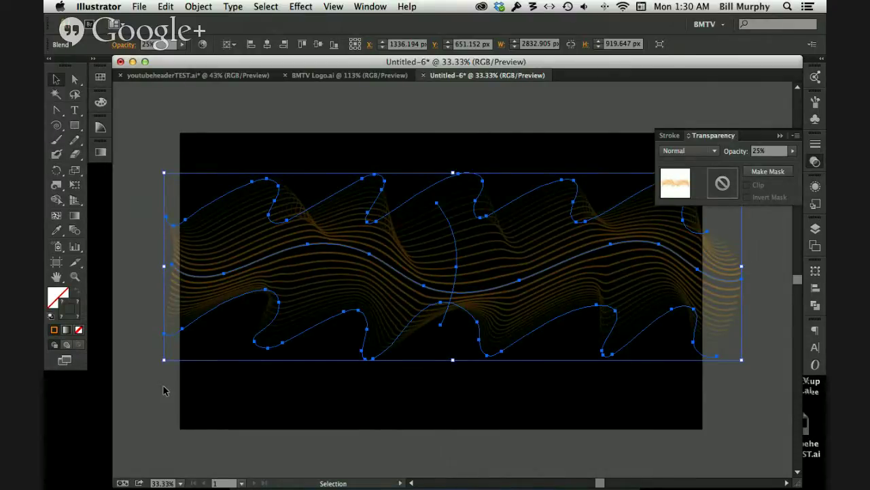
left_click(454, 360)
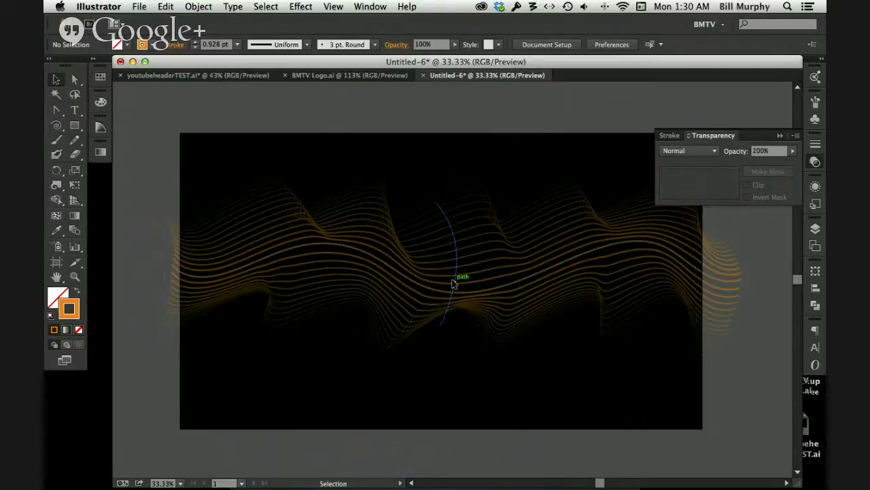
Step: Squash the top copy of the blend vertically about its centre to about 446 px high, then deselect
left_click(454, 284)
left_click_drag(454, 359, 476, 313)
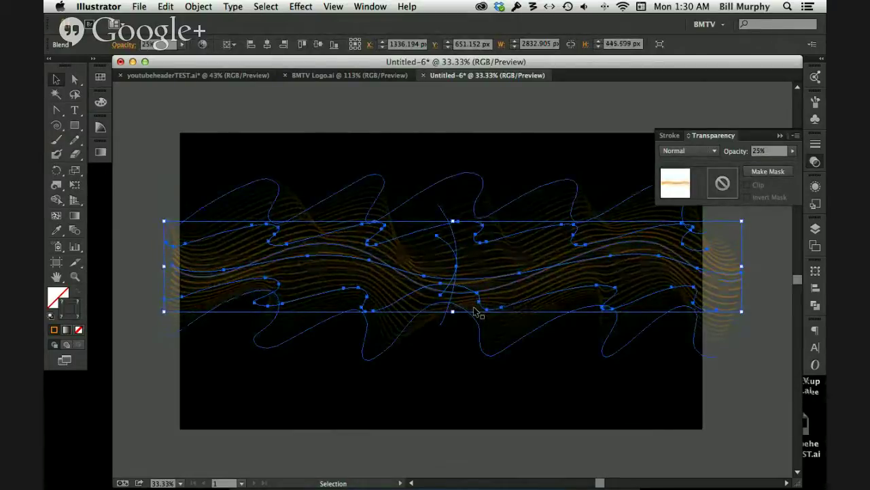
left_click(710, 395)
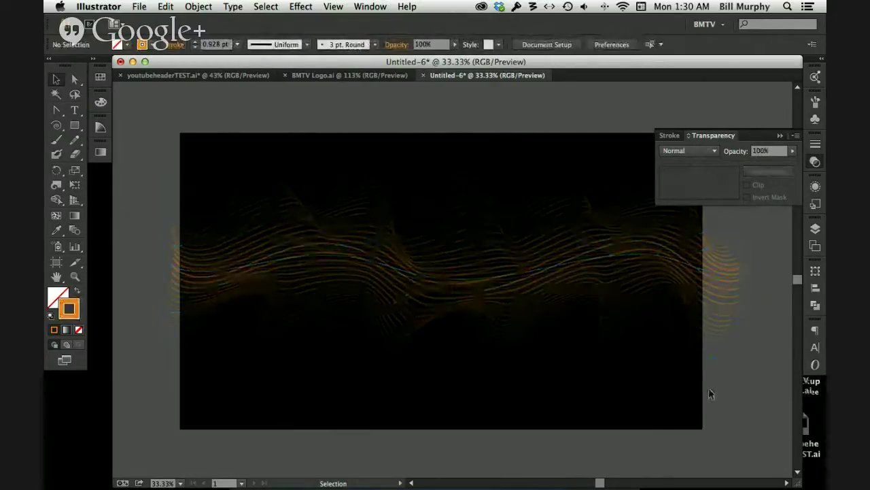
Step: Select the squashed top copy of the blend, try 35% opacity, settle on 40%, then deselect
left_click(367, 257)
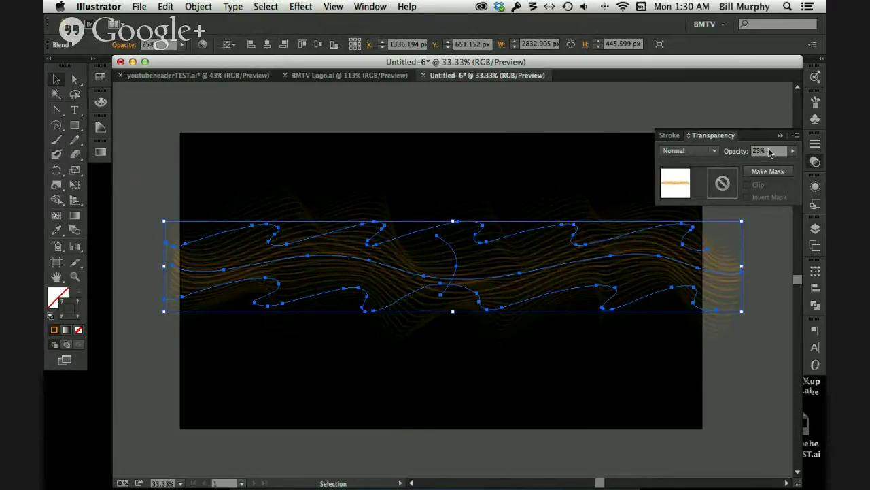
left_click(739, 154)
type("35")
key("Return")
left_click(740, 154)
type("4")
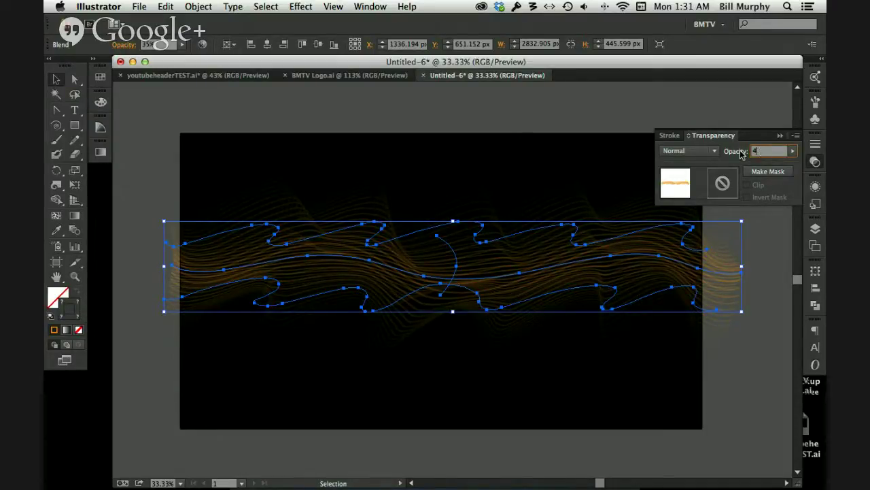
type("0")
key("Return")
left_click(733, 371)
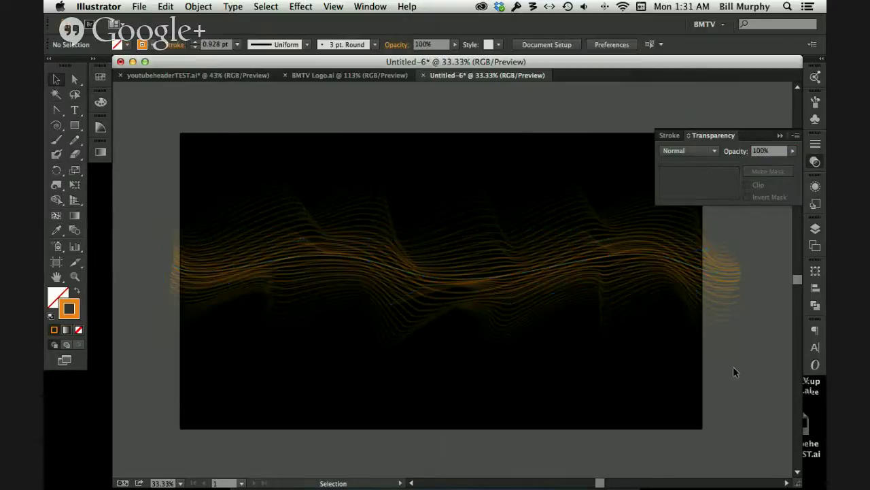
Step: Duplicate the squashed 40% blend in place on top of itself, undo its downward nudge, and deselect
left_click(369, 262)
left_click(252, 410)
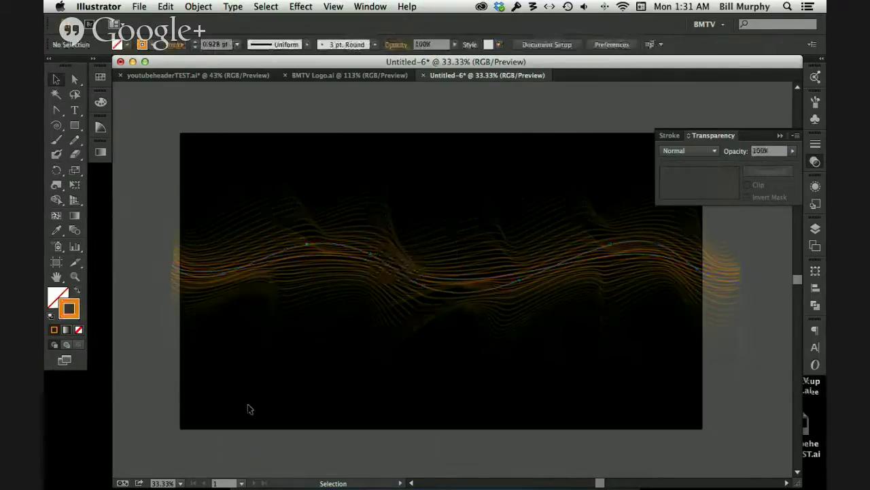
left_click(296, 267)
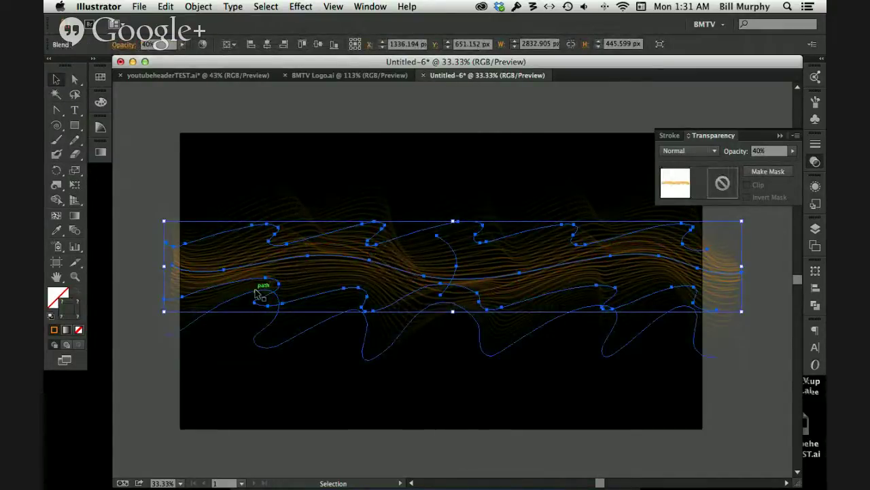
key("a")
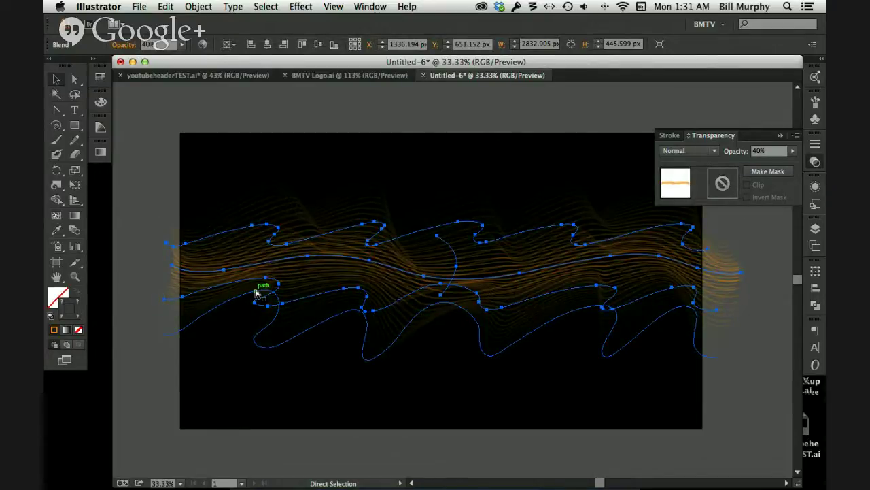
key("v")
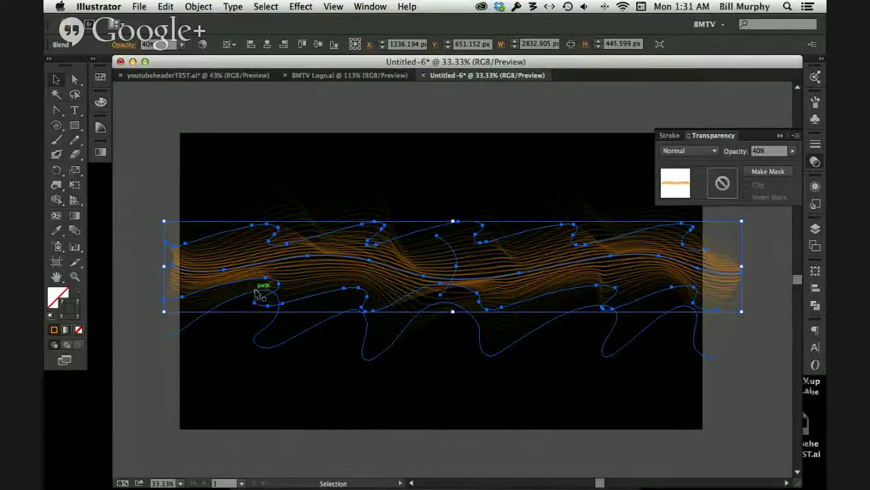
key("a")
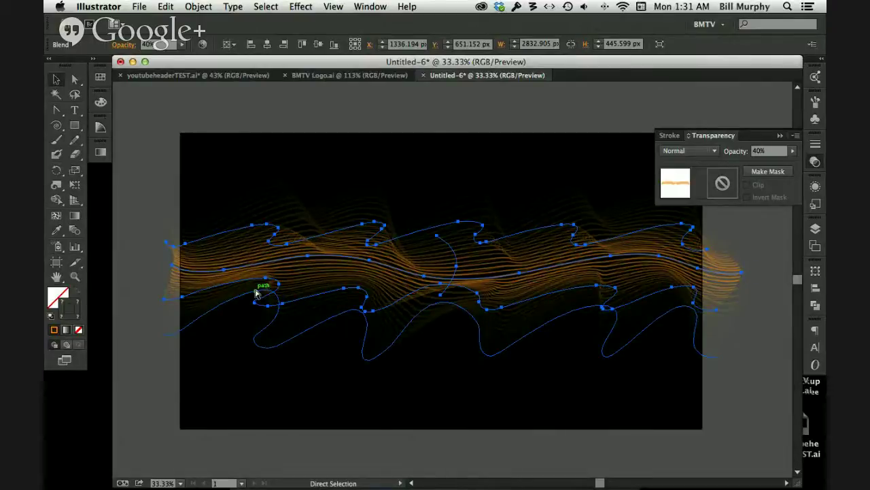
key("ctrl+z")
key("v")
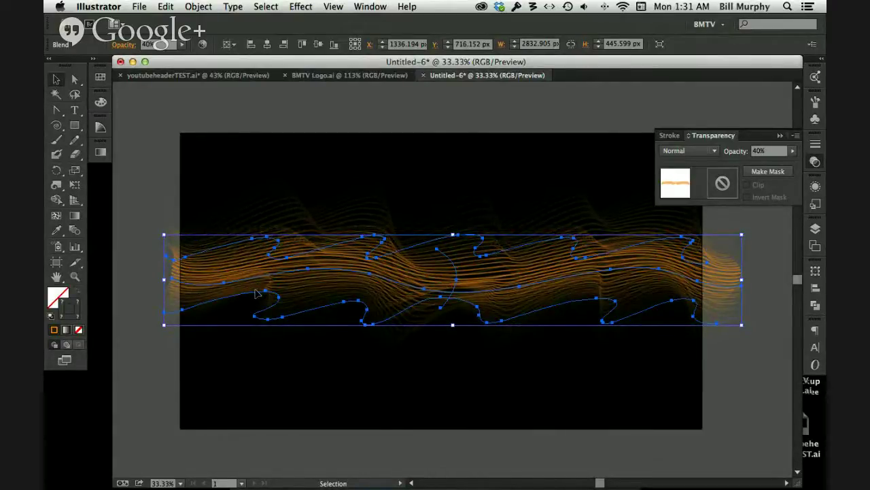
left_click(256, 290)
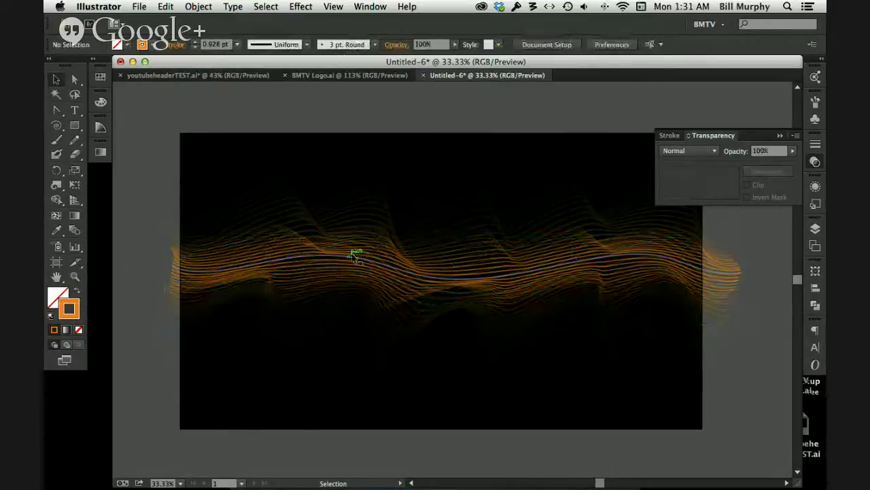
Step: Squash the new top blend vertically about its centre to about 155 px high, set its opacity to 60%, and deselect
left_click(376, 265)
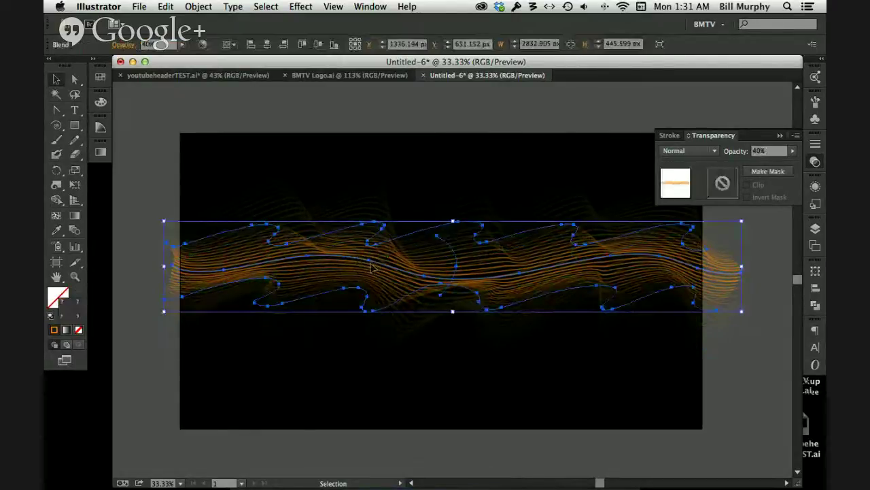
left_click_drag(453, 311, 463, 281)
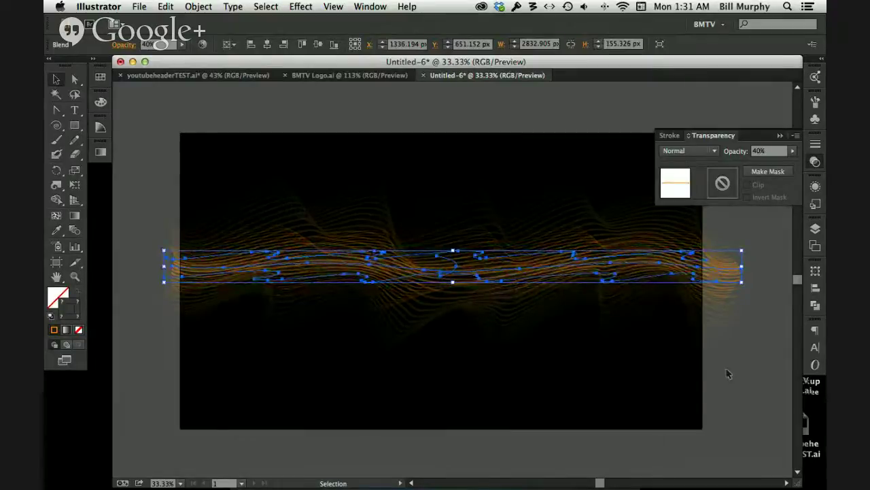
left_click(773, 151)
type("60")
key("Return")
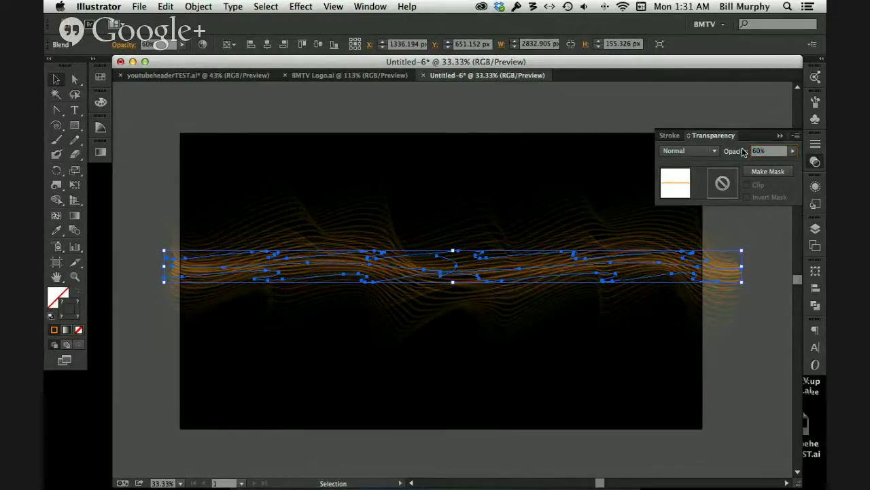
left_click(728, 393)
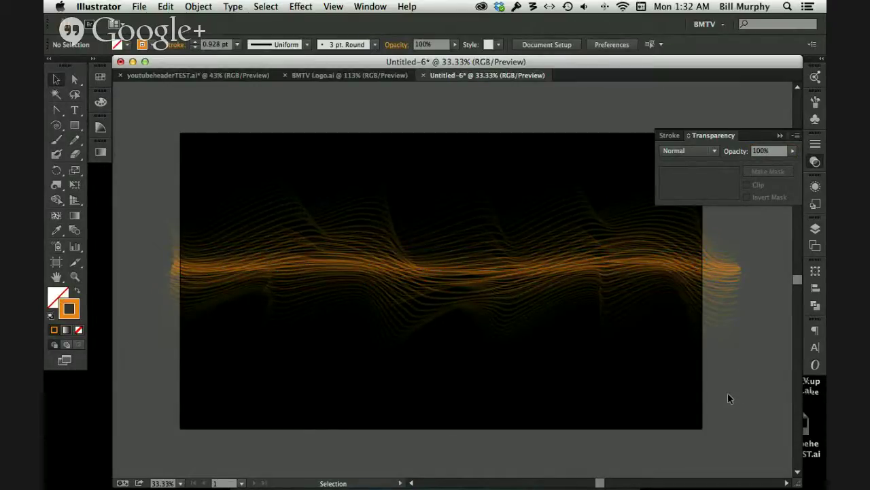
Step: Lower the thin top blend's opacity to 50%, then deselect it
left_click(462, 263)
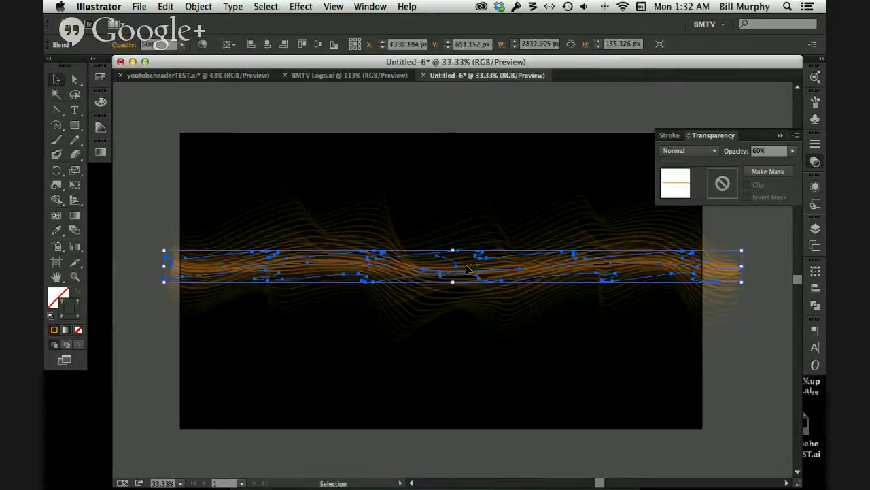
left_click(740, 148)
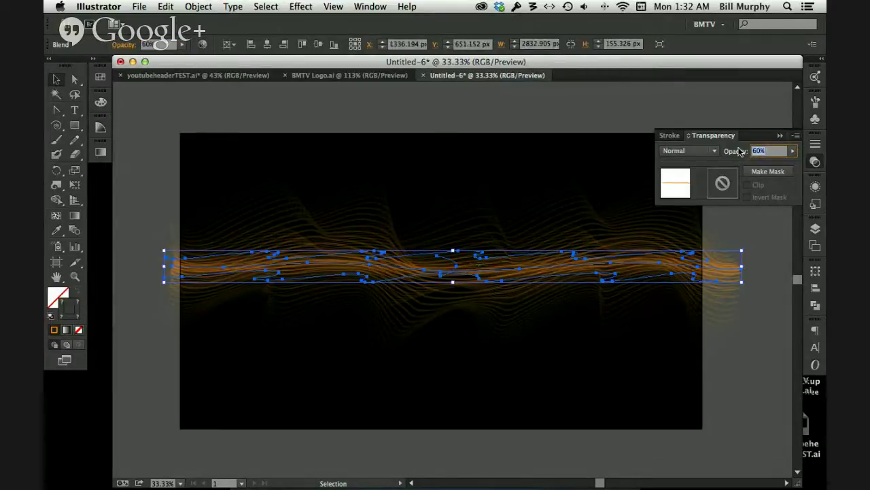
left_click(733, 359)
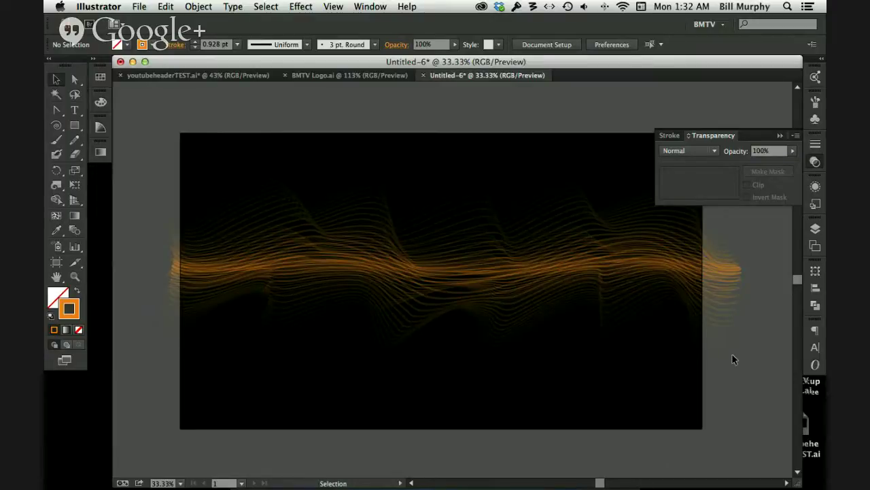
Step: Select all the blends together, squash them vertically about their centre to about 698 px high, and deselect
left_click_drag(180, 159, 727, 351)
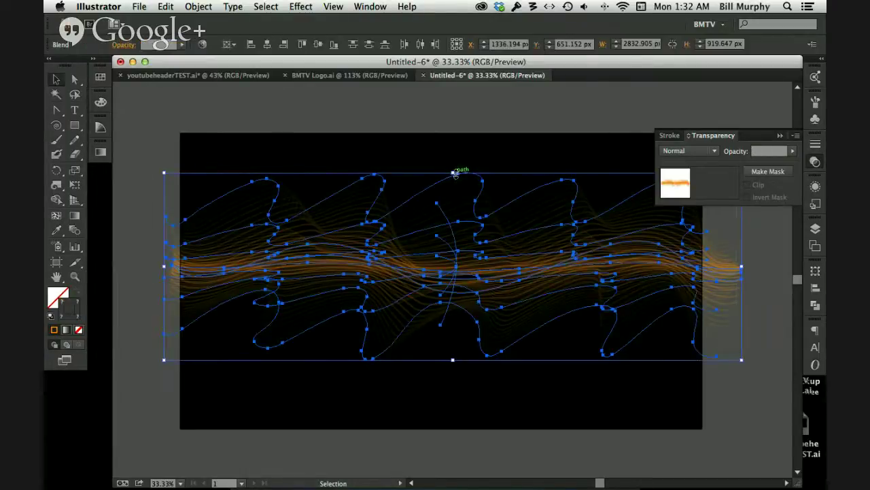
left_click_drag(453, 172, 439, 190)
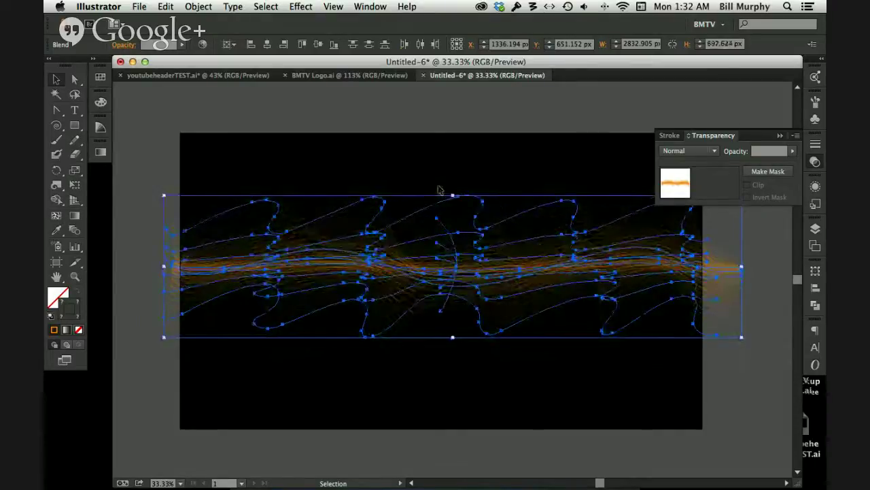
left_click(733, 389)
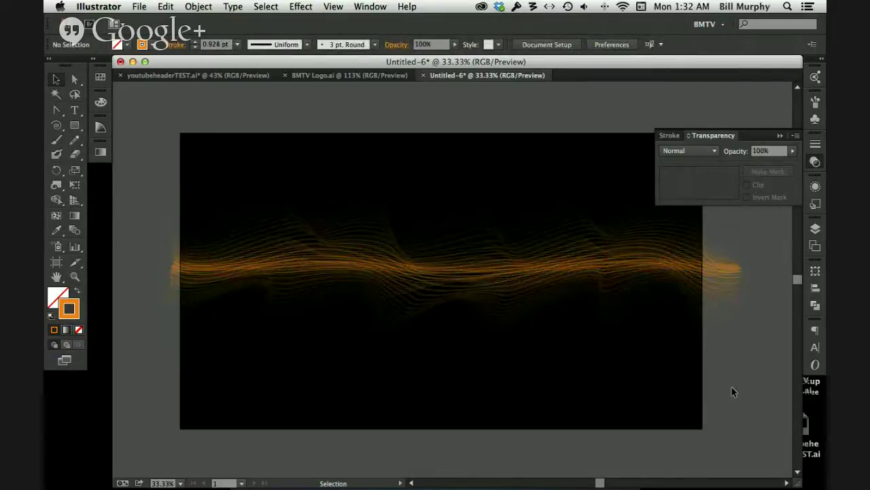
Step: Expand the wave layer and toggle the visibility of its blends to compare what each contributes to the glow
left_click(810, 233)
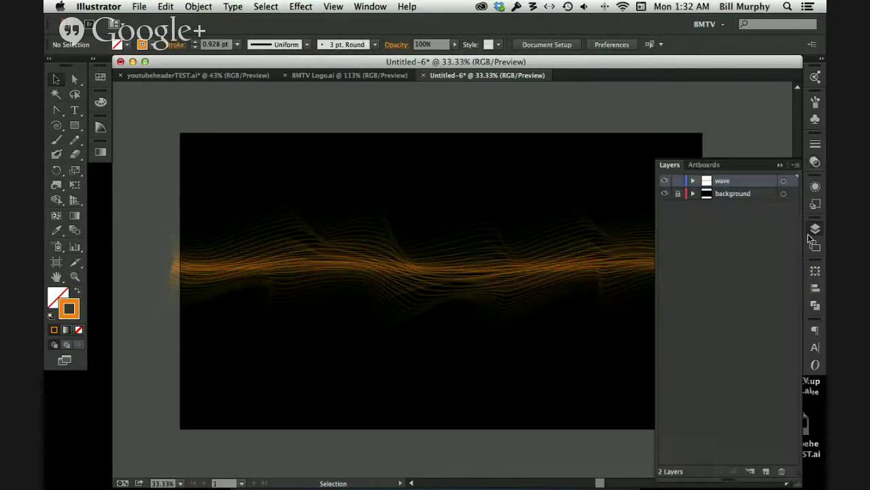
left_click(693, 180)
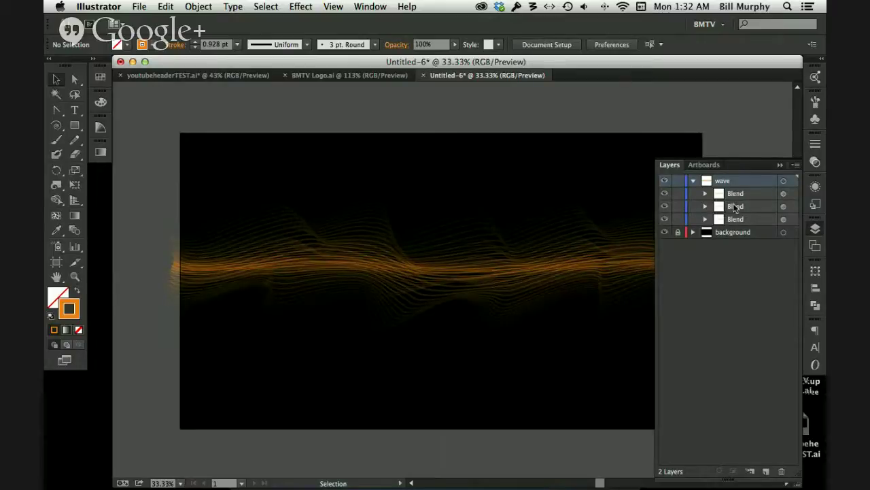
left_click_drag(665, 193, 665, 225)
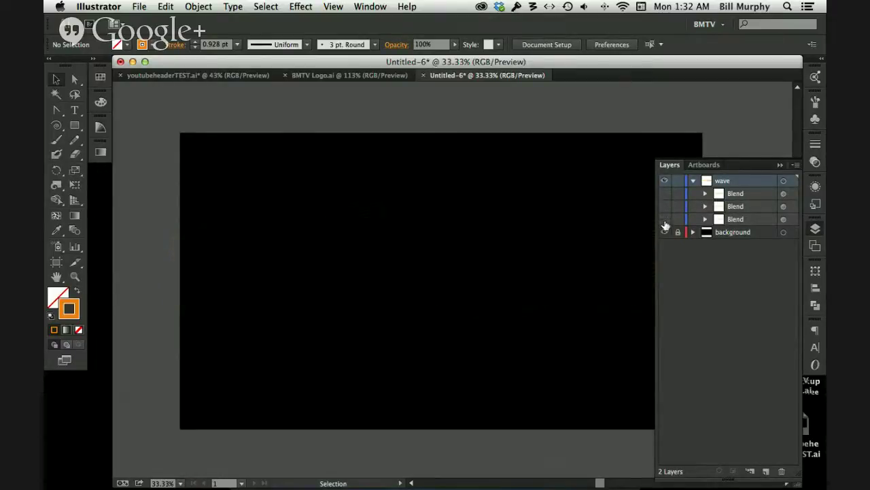
left_click(664, 206)
left_click(662, 219)
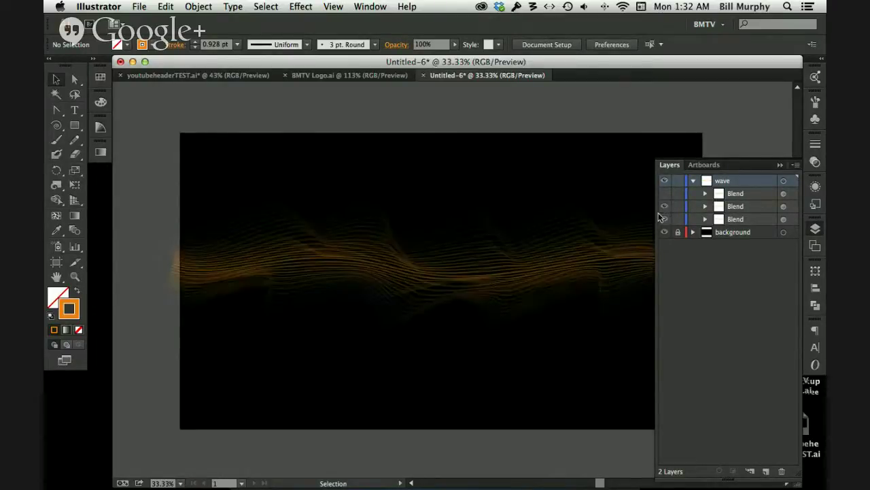
left_click(665, 206)
left_click(664, 193)
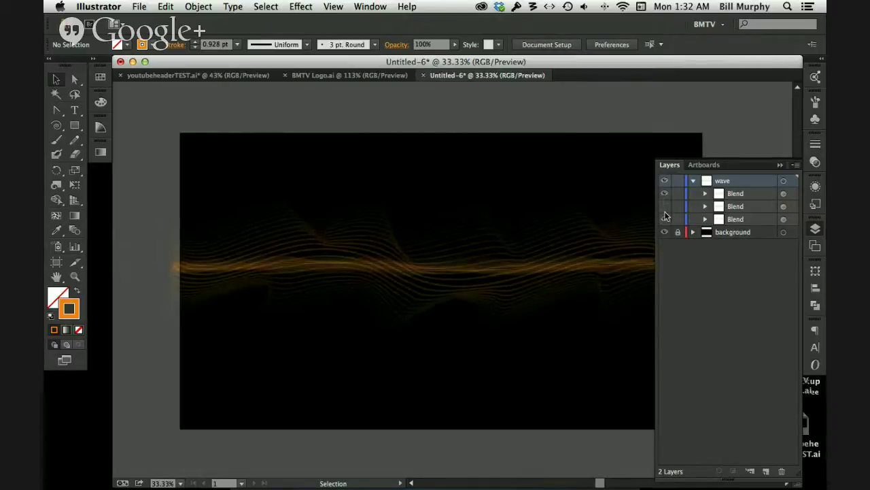
left_click(664, 206)
left_click(665, 194)
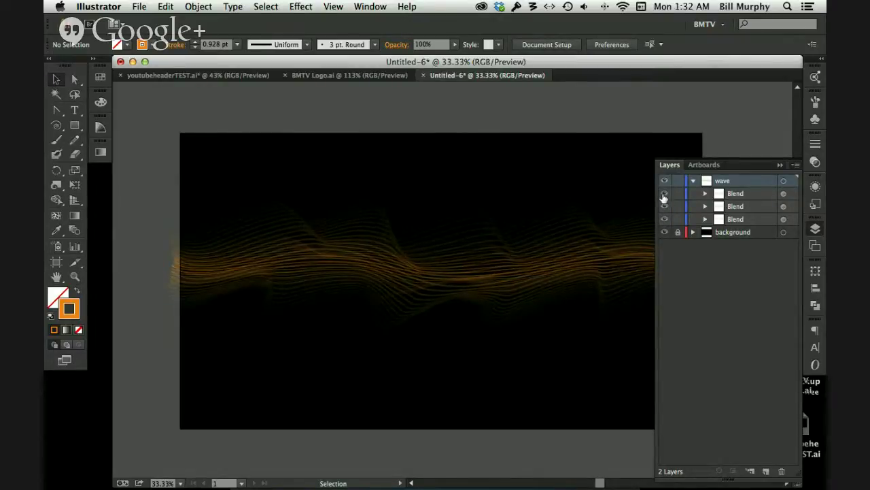
left_click(665, 193)
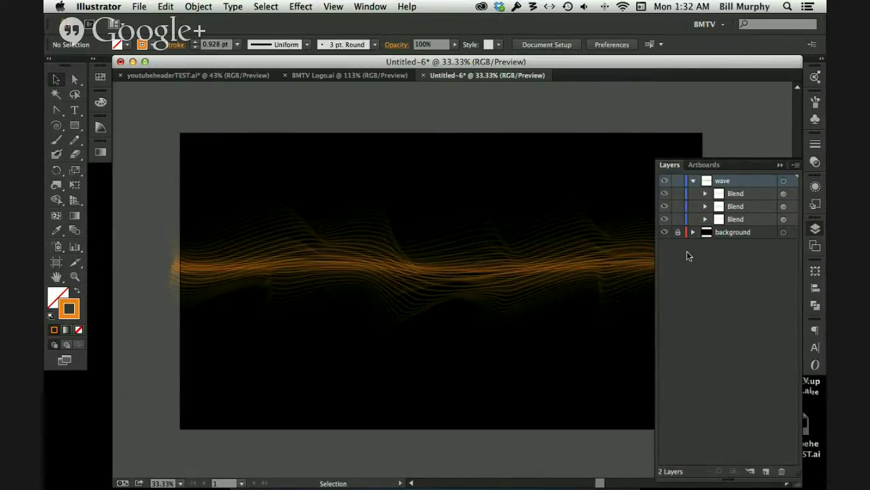
Step: Lock all three blends in the wave layer, unlock only the middle one, and select it on the artboard
left_click_drag(678, 194, 671, 214)
left_click_drag(579, 234, 542, 310)
left_click_drag(565, 261, 446, 248)
left_click_drag(427, 258, 363, 290)
left_click_drag(342, 258, 470, 329)
left_click(678, 206)
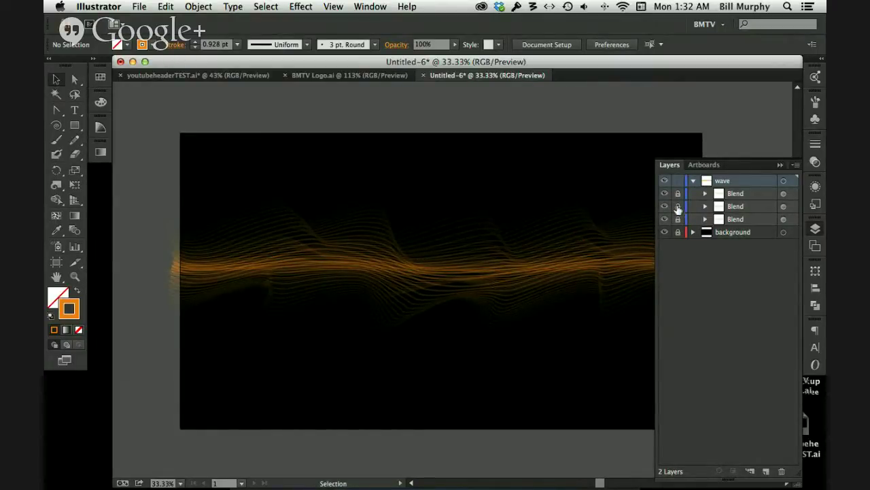
left_click(494, 266)
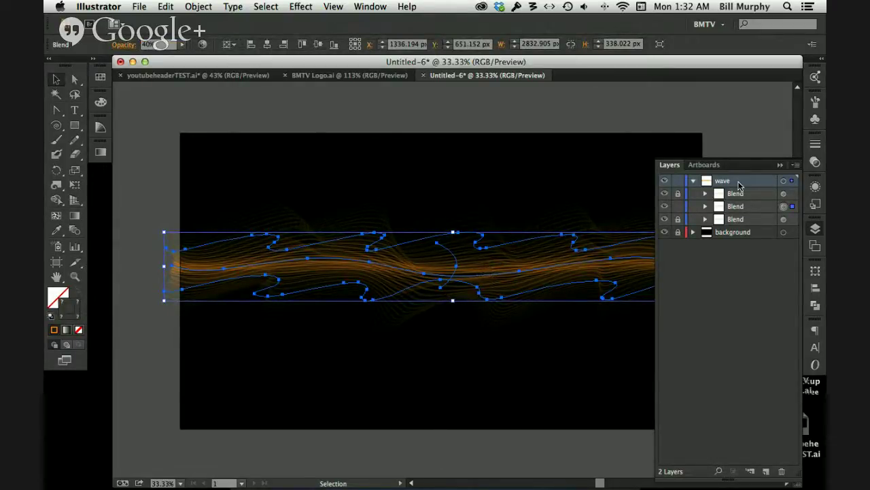
Step: Examine the paths inside the top blend's sublayer, collapse it, clear the selection, and select the top blend through its layer entry
left_click(705, 195)
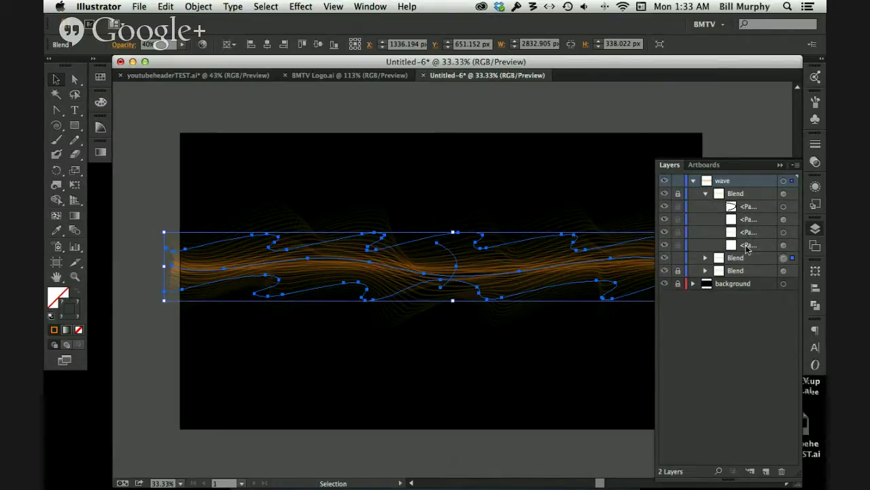
left_click(705, 194)
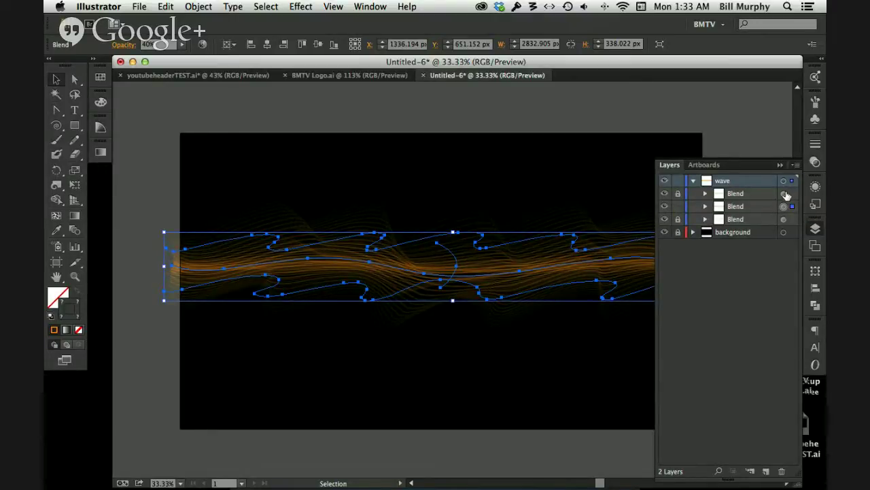
key("super+shift+a")
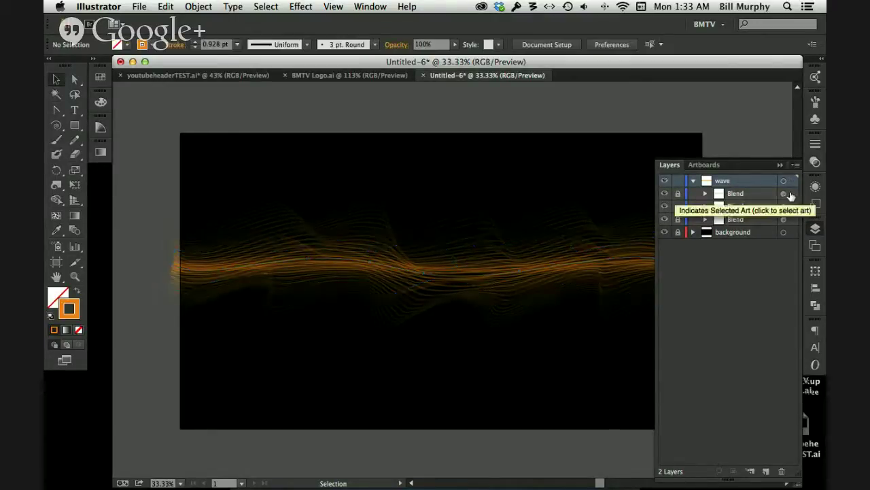
left_click(791, 195)
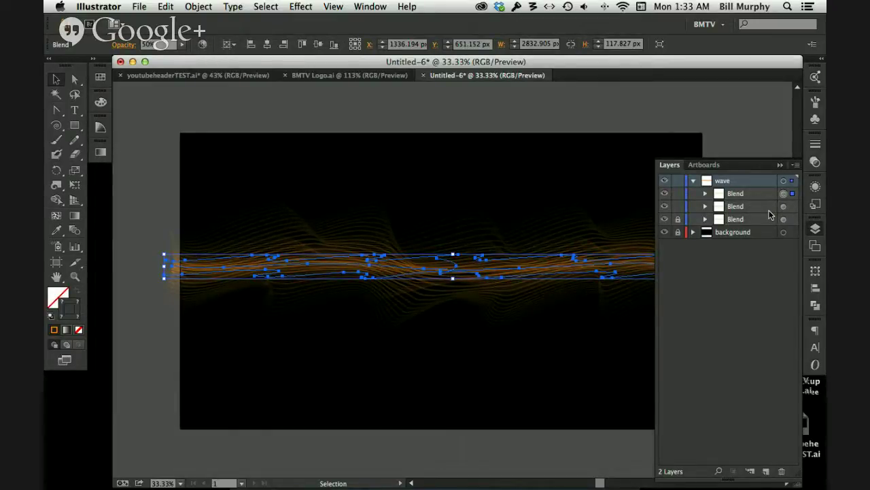
Step: Lock and unlock the whole wave layer, leaving its blends unlocked, then collapse the layer's contents
left_click_drag(677, 191, 675, 227)
key("super+a")
left_click(677, 181)
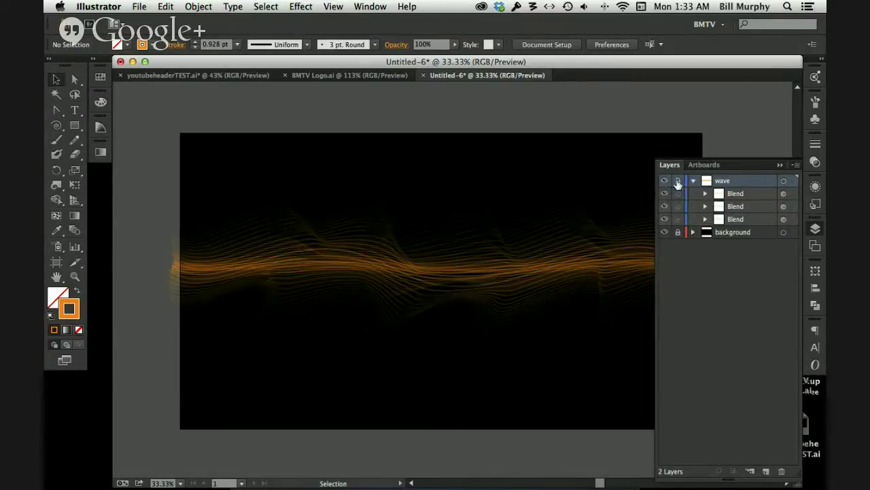
left_click(678, 181)
key("super+a")
left_click(693, 180)
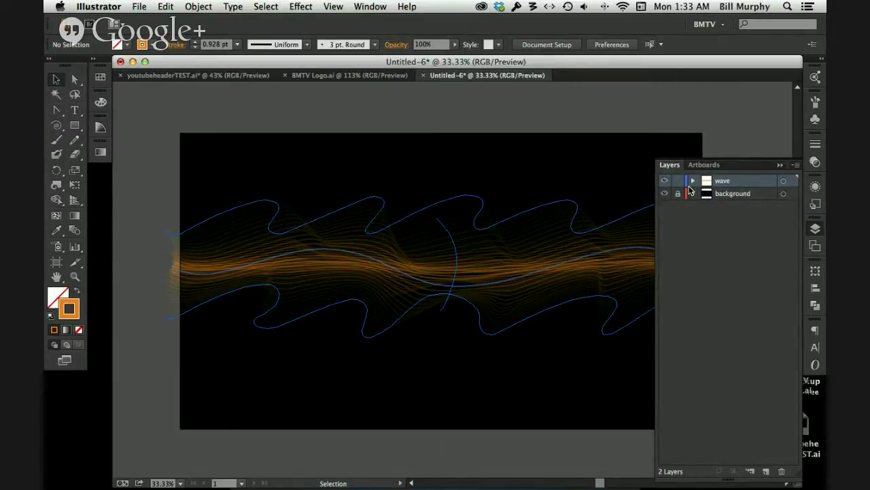
Step: Copy the entire logo artwork from BMTV Logo.ai and return to the Untitled-6 header document
left_click(384, 90)
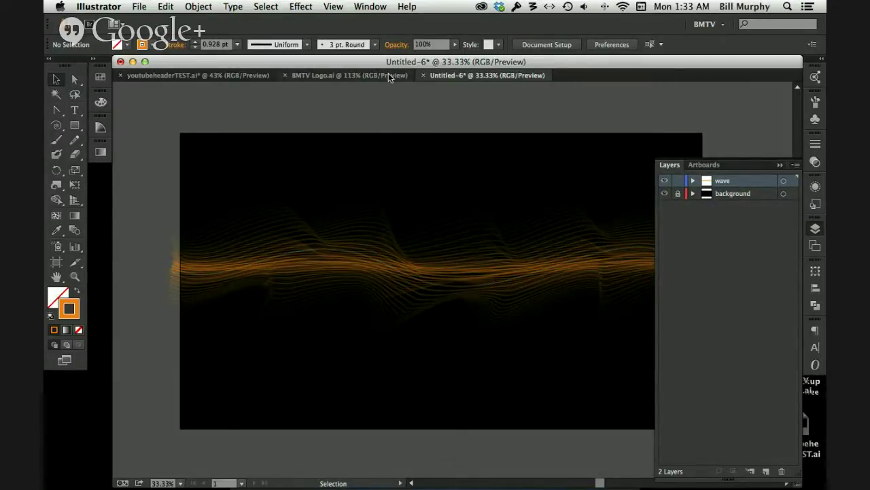
left_click(388, 73)
left_click_drag(350, 147, 569, 414)
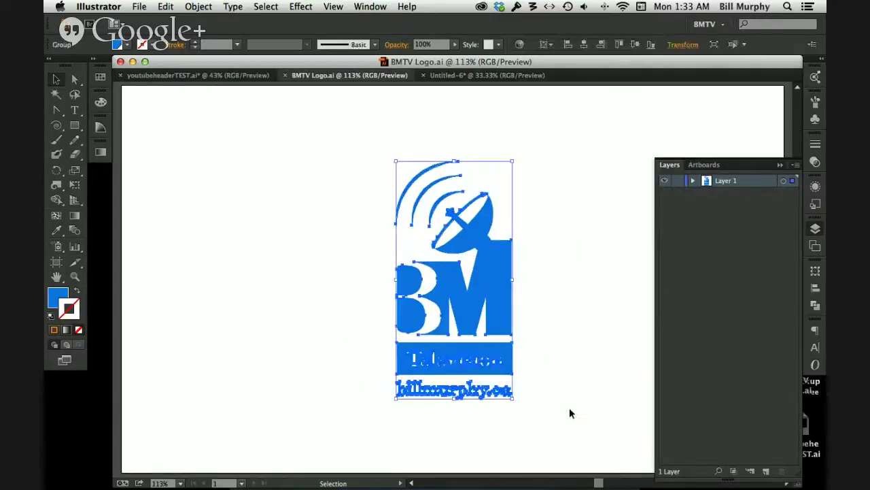
left_click(491, 73)
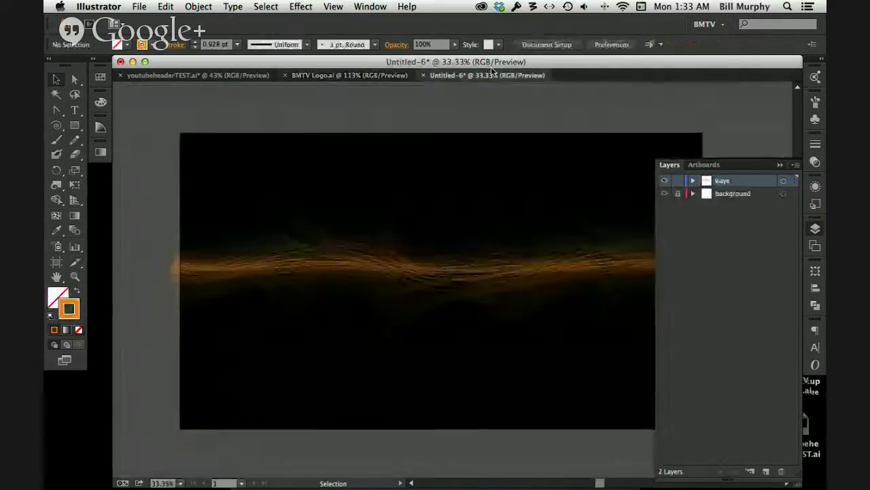
Step: Create a new layer named logo above the wave layer
left_click(796, 165)
left_click(757, 165)
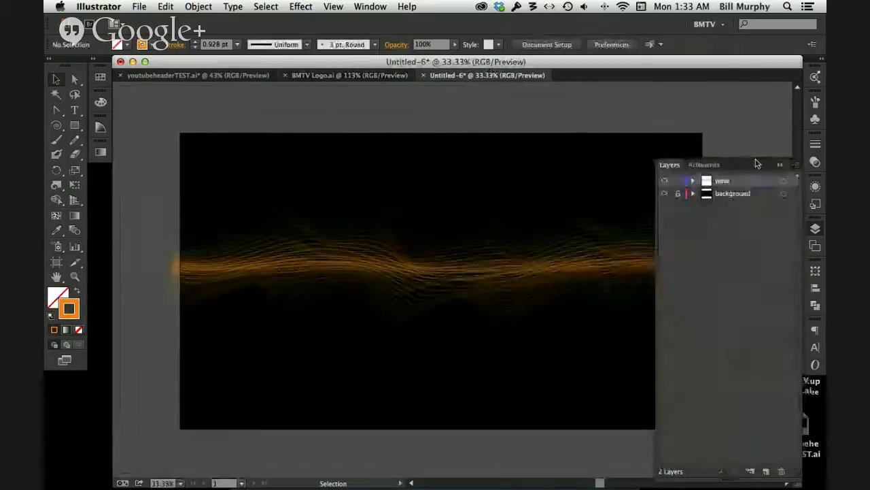
type("logo")
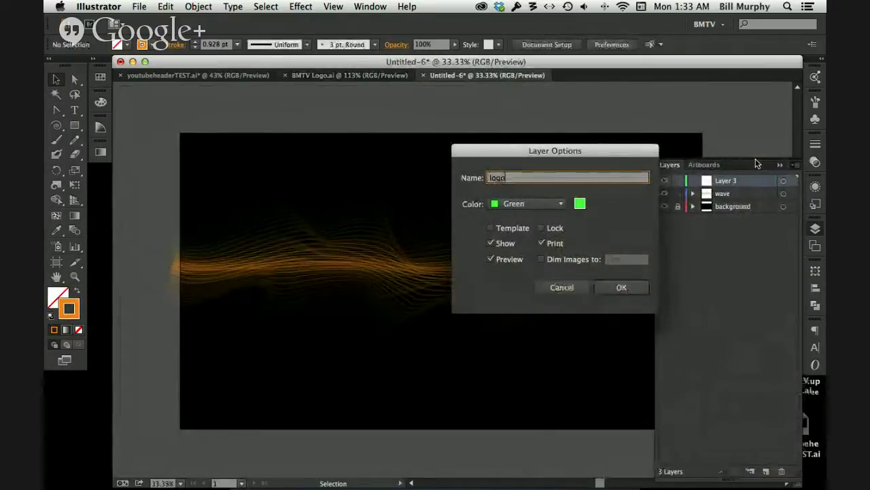
key("Return")
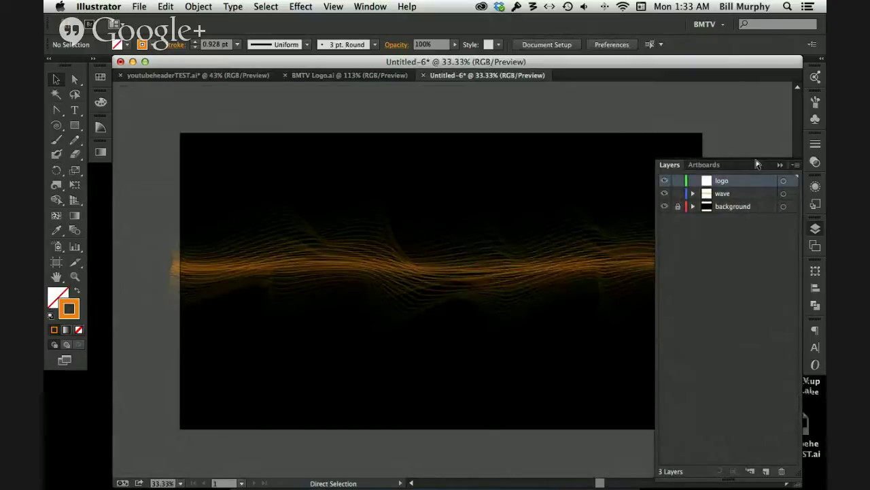
Step: Paste the copied artwork onto the logo layer and center it horizontally and vertically on the artboard
key("super+v")
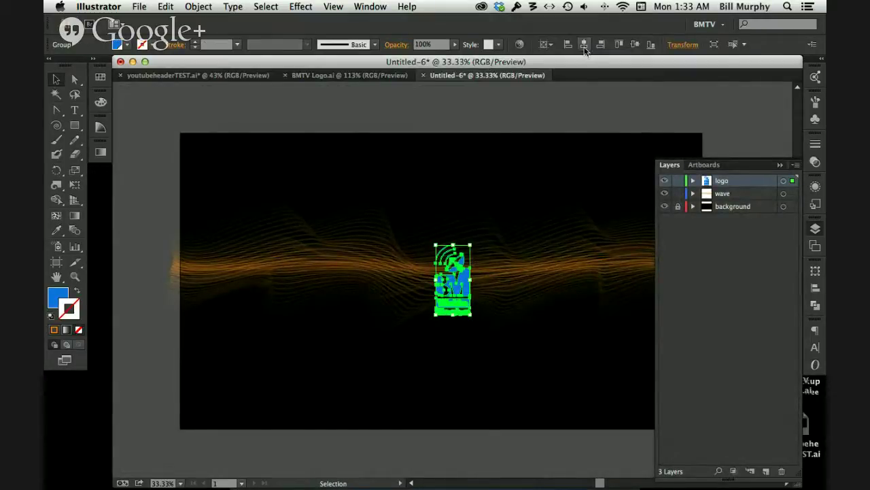
left_click(584, 46)
left_click(556, 45)
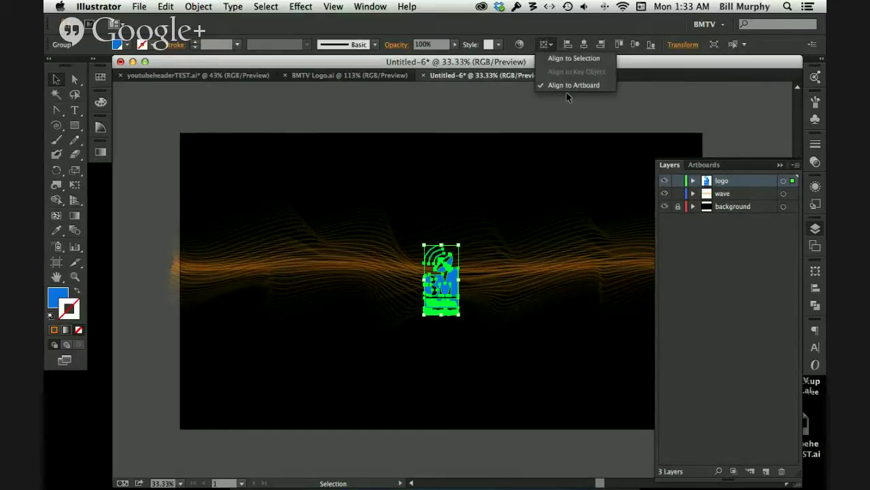
left_click(634, 45)
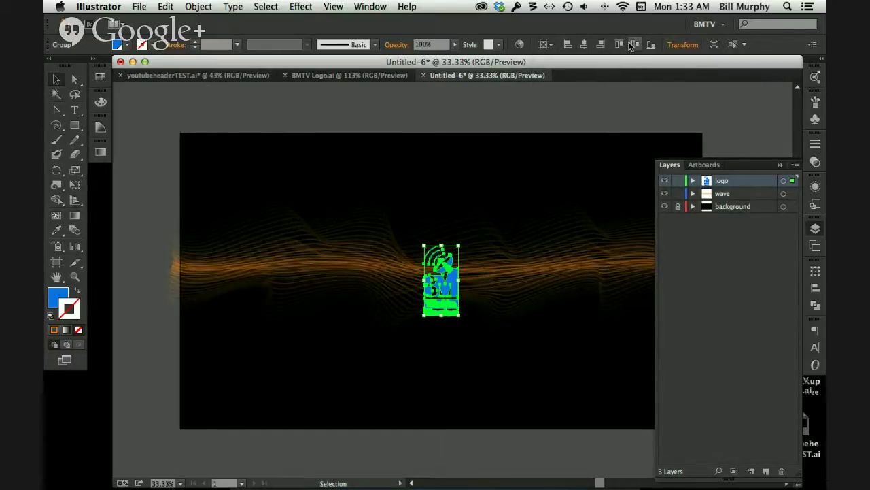
left_click(560, 110)
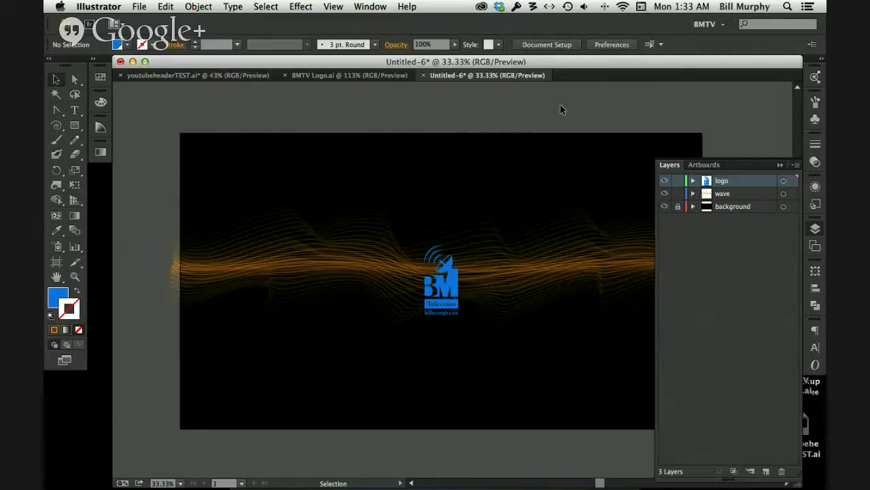
Step: Select the wave blends together and center them horizontally and vertically on the artboard
left_click(235, 330)
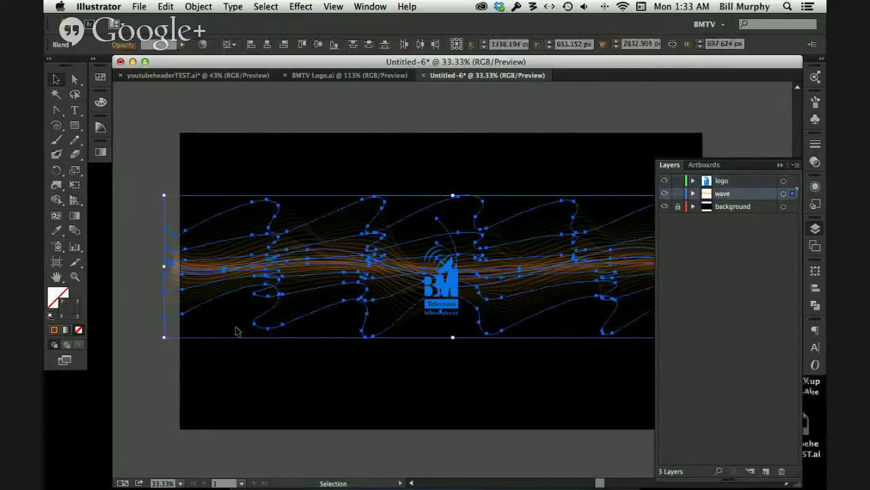
left_click(268, 45)
left_click(318, 43)
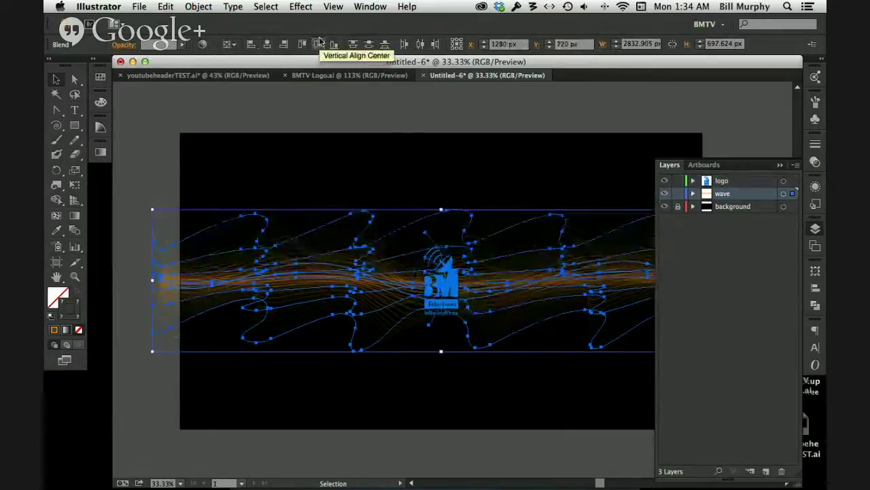
left_click(512, 445)
key("space")
left_click_drag(569, 444, 534, 425)
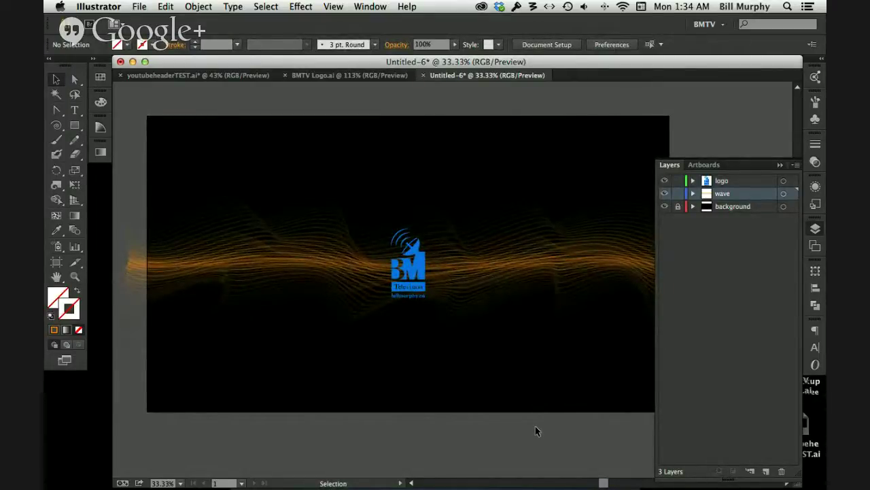
Step: Enlarge the logo proportionally about its center to nearly double its size and shift it slightly upward
left_click(57, 80)
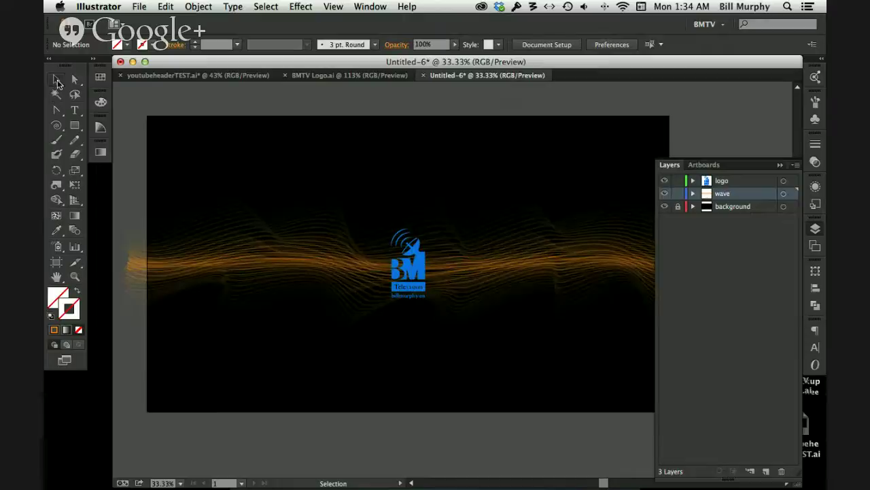
left_click(409, 289)
left_click_drag(413, 301, 411, 329)
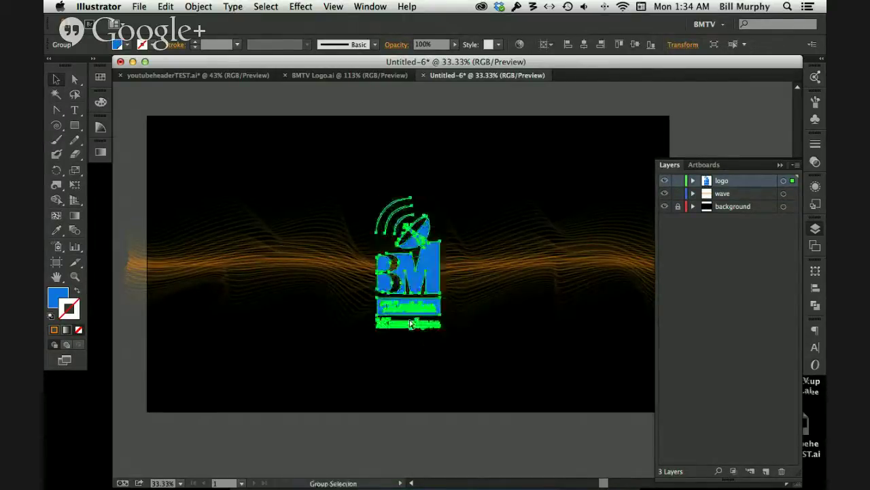
left_click(427, 420)
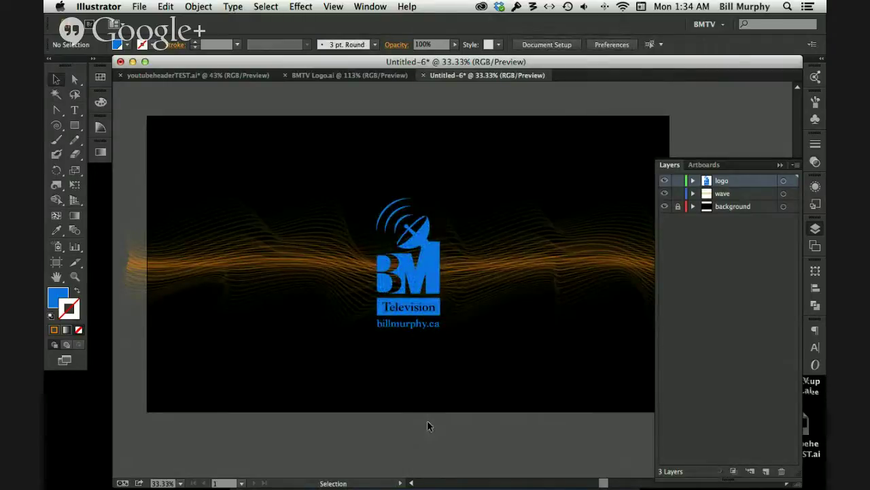
mouse_move(422, 303)
left_mouse_down()
mouse_move(433, 311)
mouse_move(425, 357)
mouse_move(422, 307)
left_mouse_up()
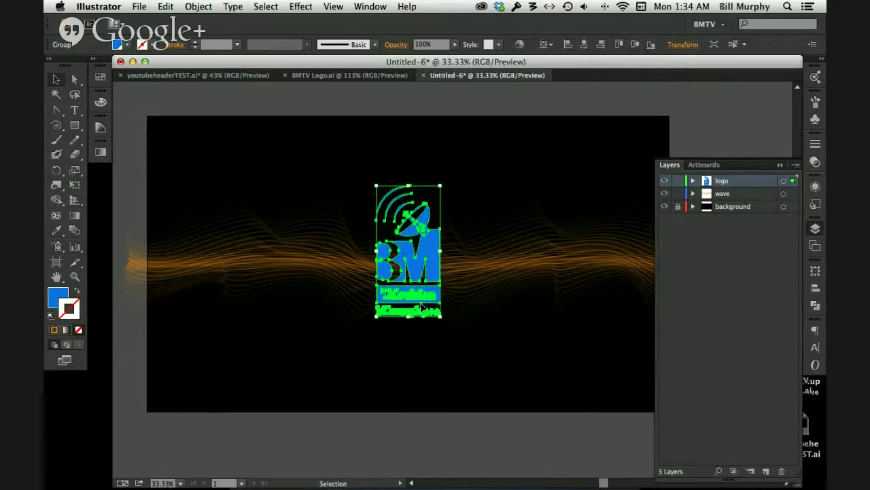
Step: Shift the wave blends slightly down and compress them vertically from their lower edge to about 615 px high
left_click(126, 229)
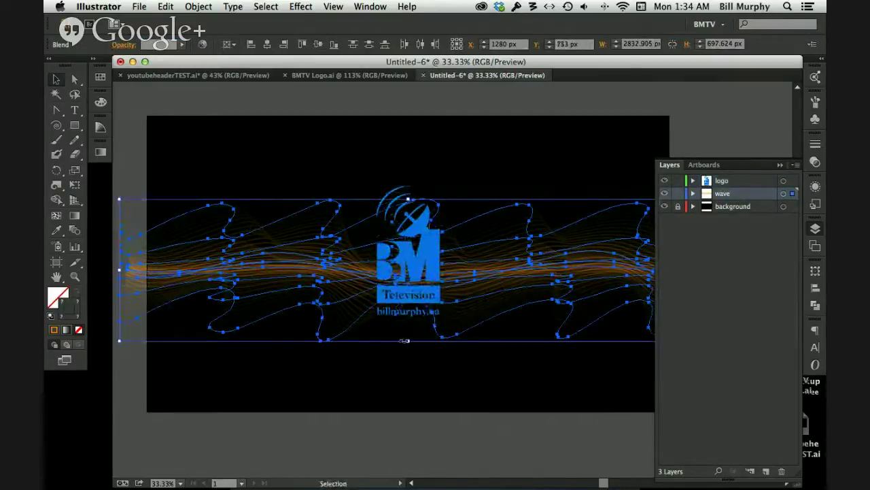
left_click_drag(408, 340, 411, 334)
left_click_drag(408, 316, 408, 325)
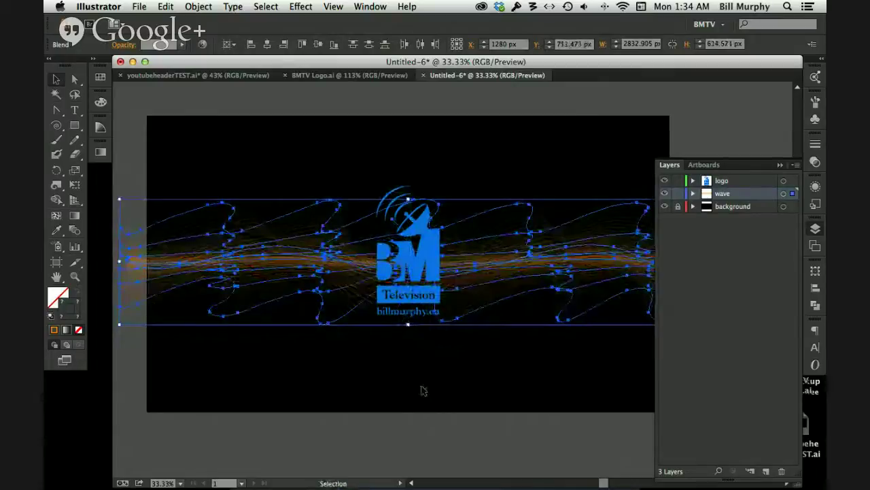
left_click(456, 441)
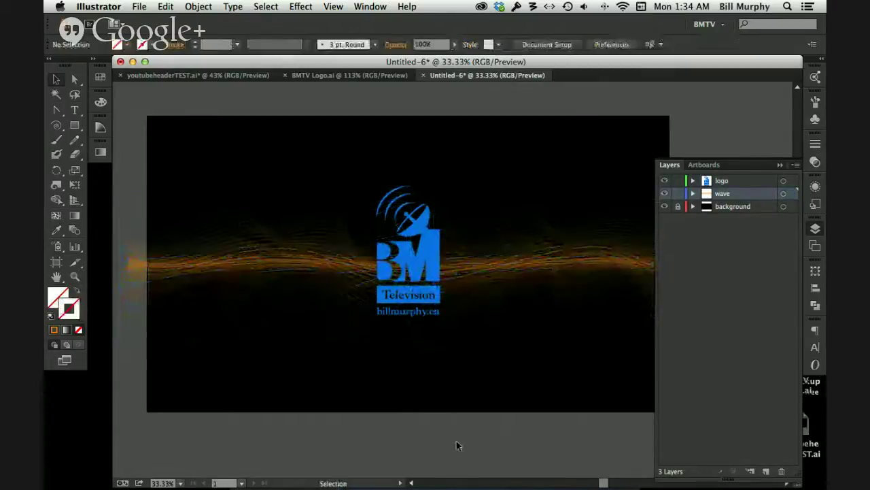
Step: Examine the whole header composition without the layer list, first fitted to the window and then at 25% zoom
left_click(782, 165)
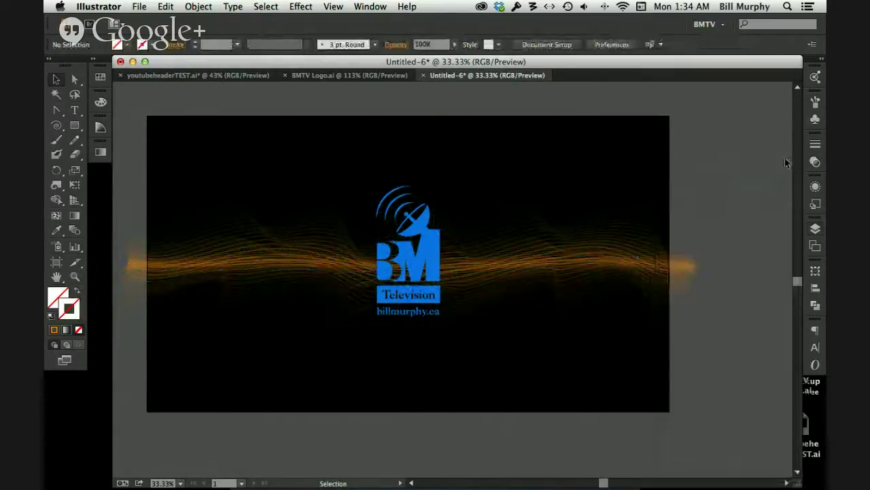
key("a")
key("v")
key("a")
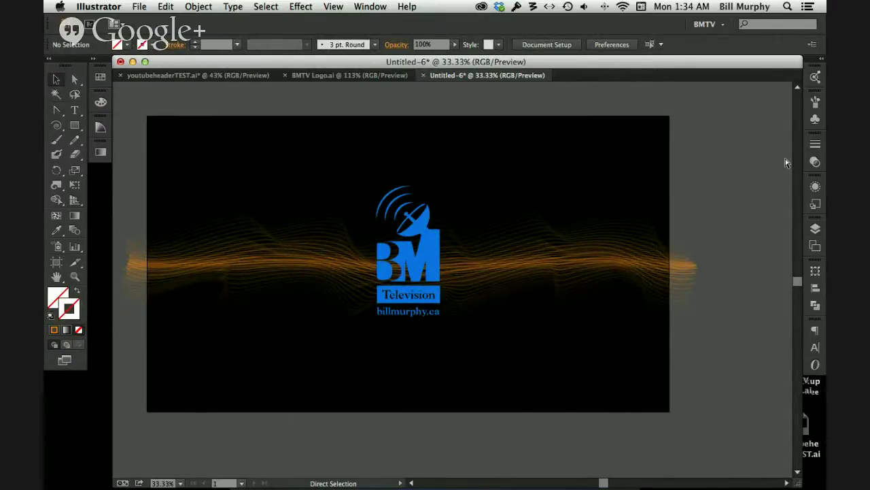
key("super+0")
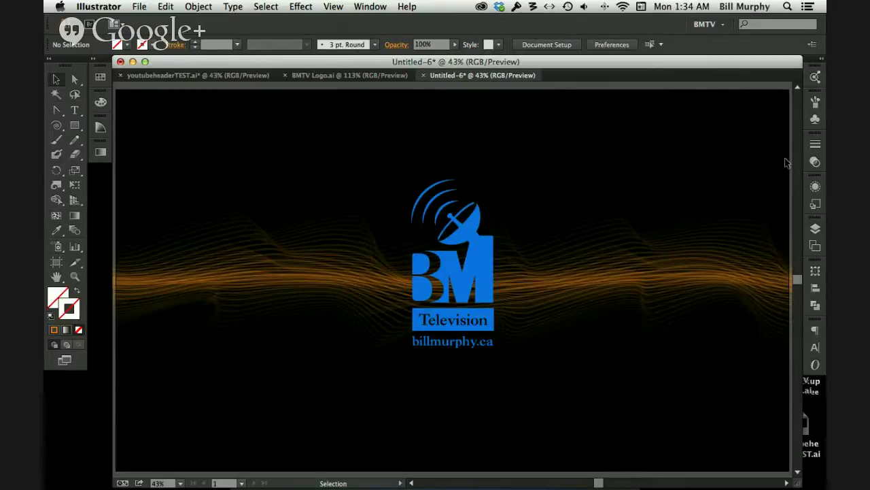
left_click(75, 276)
left_click(438, 334, "alt")
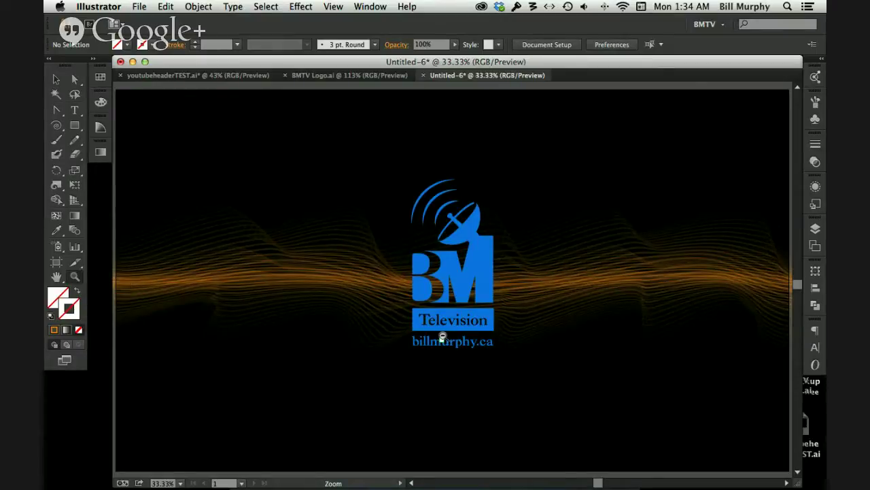
left_click(442, 334, "alt")
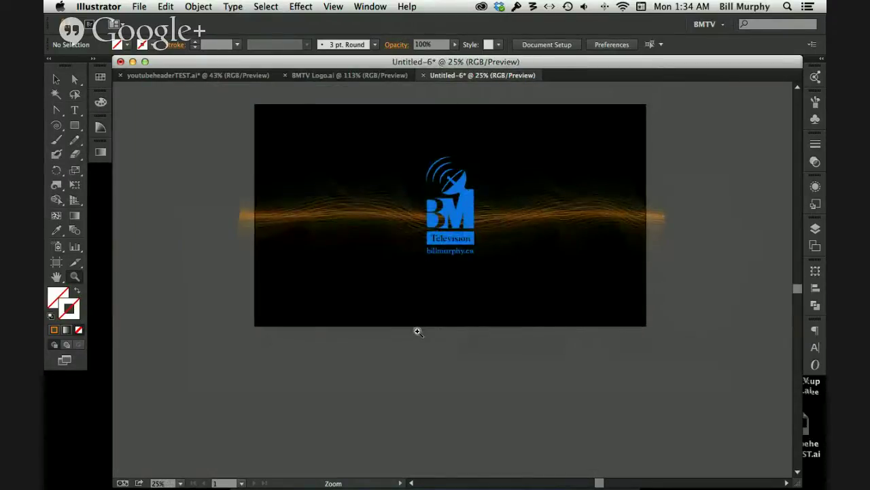
Step: Hide the wave and logo layers so that only the black background remains shown
left_click(815, 229)
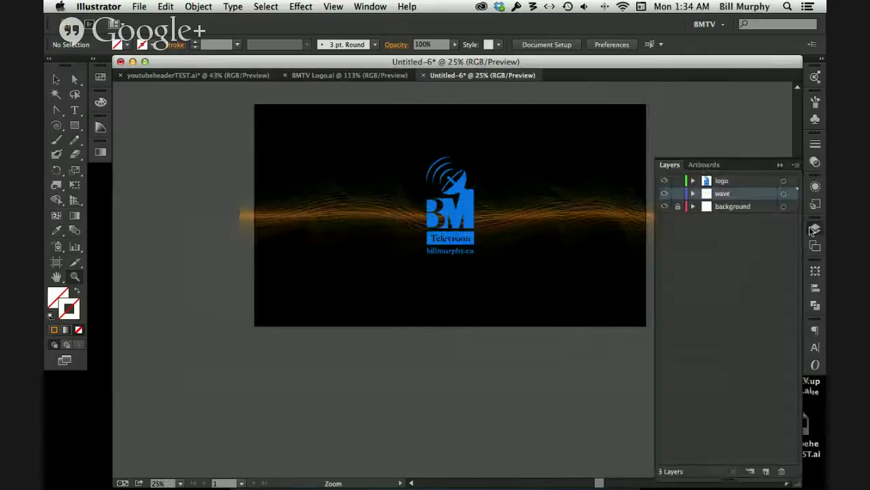
left_click(665, 194)
left_click(664, 181)
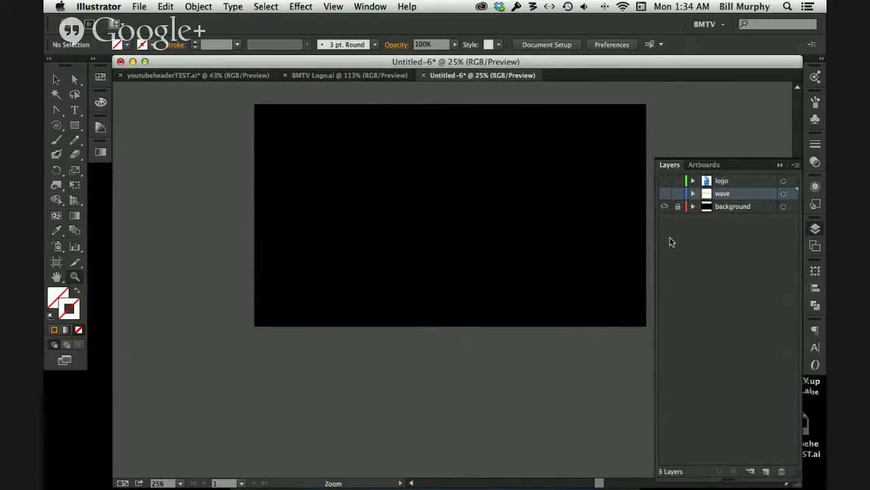
Step: Choose the Pencil tool and add a new layer above the logo layer with Violet as its layer color
left_click(76, 139)
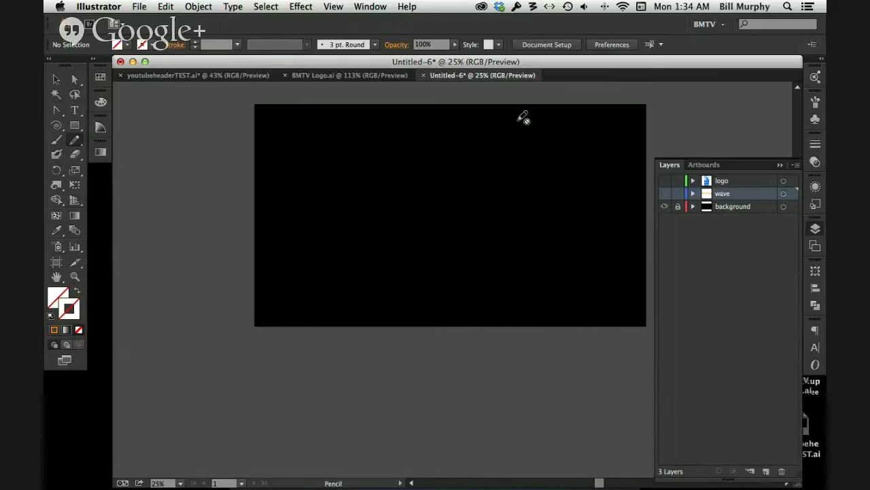
left_click(759, 180)
left_click(795, 164)
left_click(752, 168)
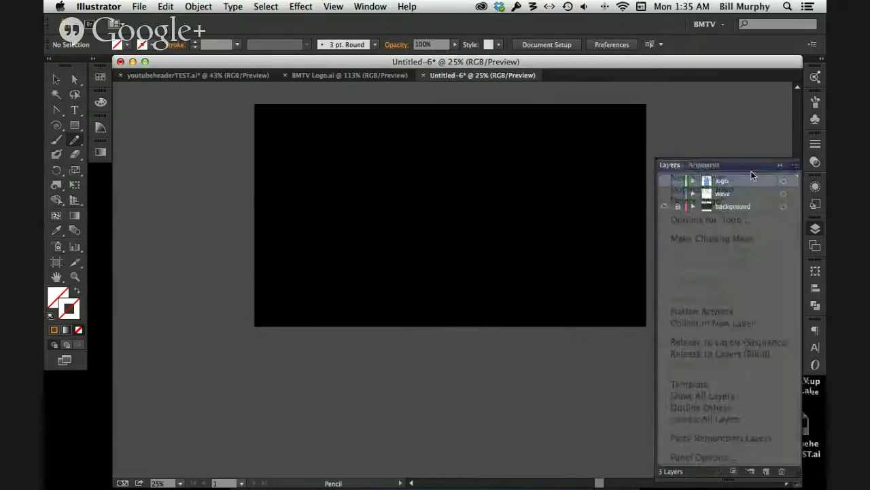
left_click(558, 203)
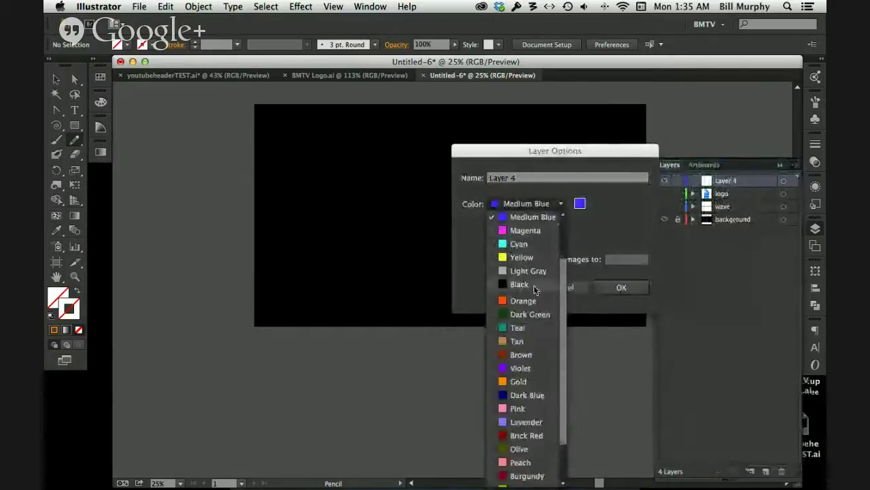
left_click(541, 370)
key("Return")
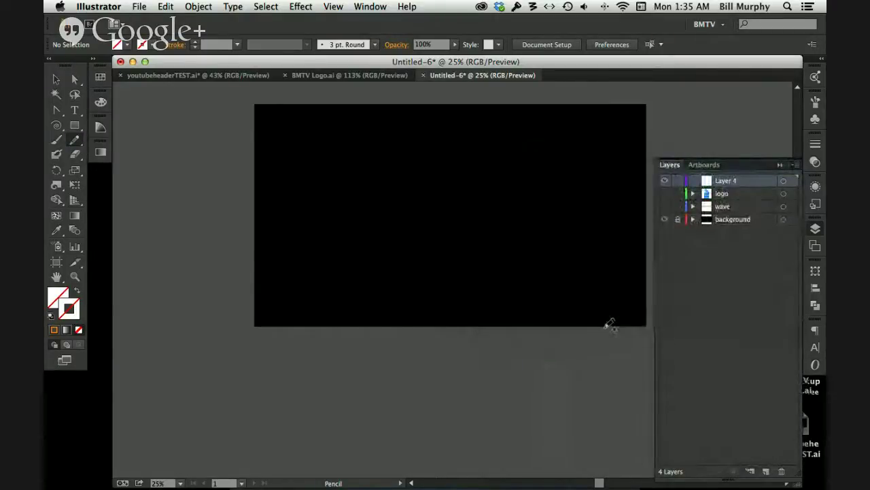
Step: Lock the logo and wave layers and draw a freehand zigzag curve down the artboard on the new layer
left_click(678, 193)
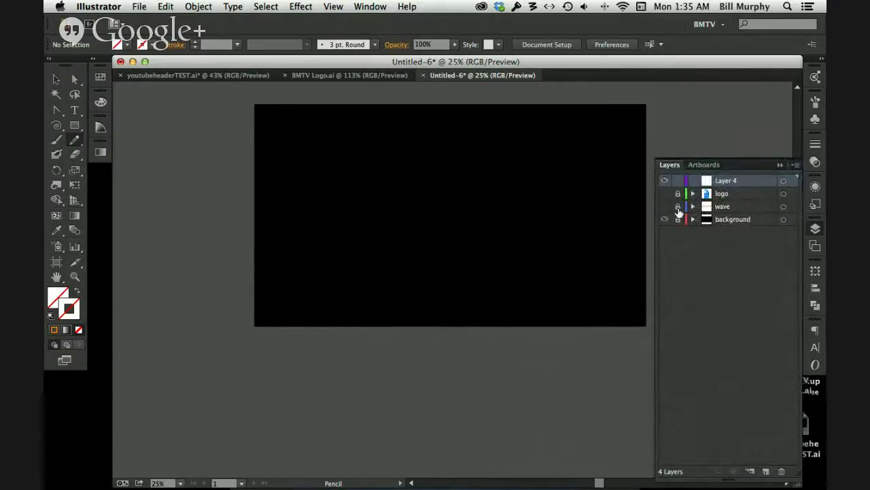
left_click(677, 206)
mouse_move(521, 125)
left_mouse_down()
mouse_move(385, 162)
mouse_move(496, 170)
mouse_move(533, 198)
mouse_move(400, 216)
mouse_move(495, 272)
mouse_move(505, 302)
mouse_move(447, 317)
left_mouse_up()
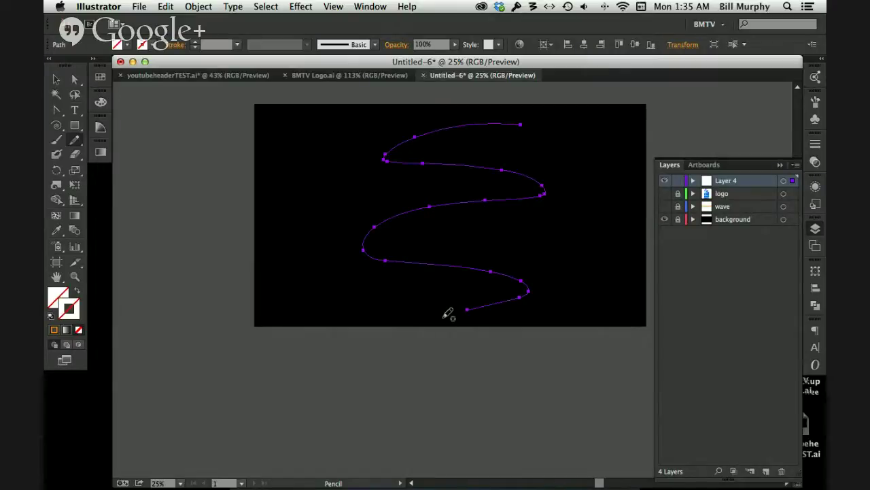
Step: Give the freehand zigzag curve a medium blue stroke from the swatches
left_click(57, 79)
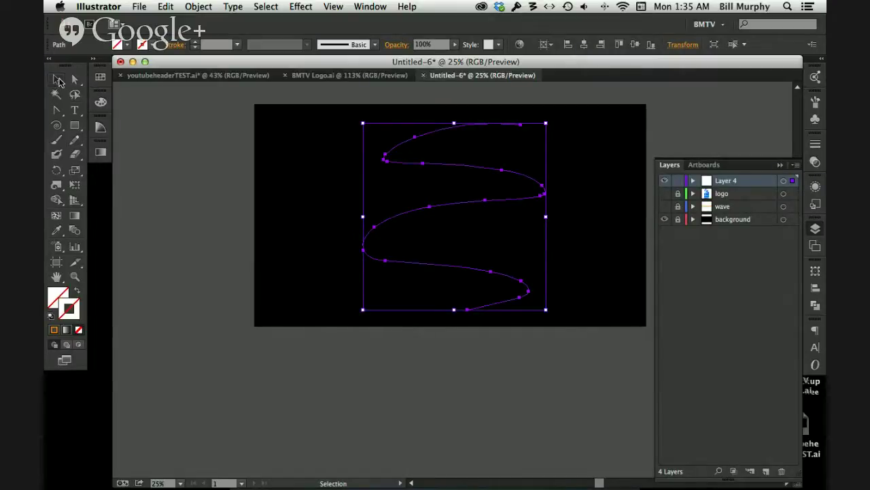
left_click(100, 78)
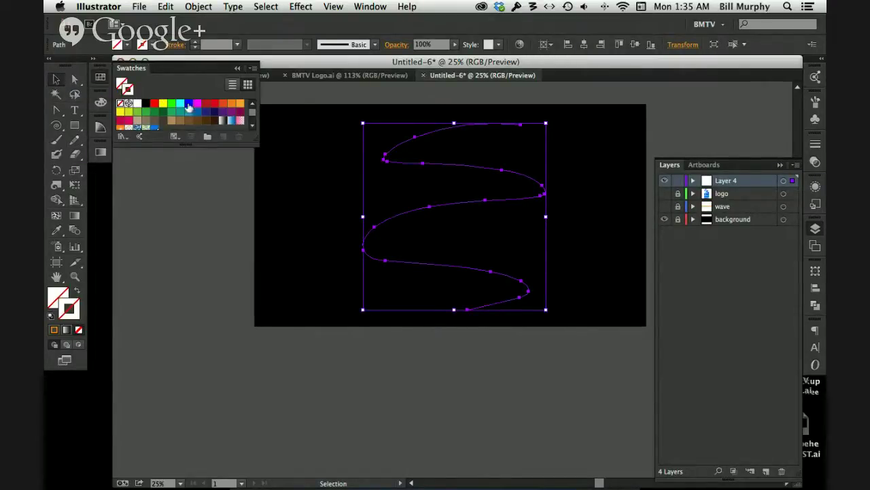
left_click(188, 105)
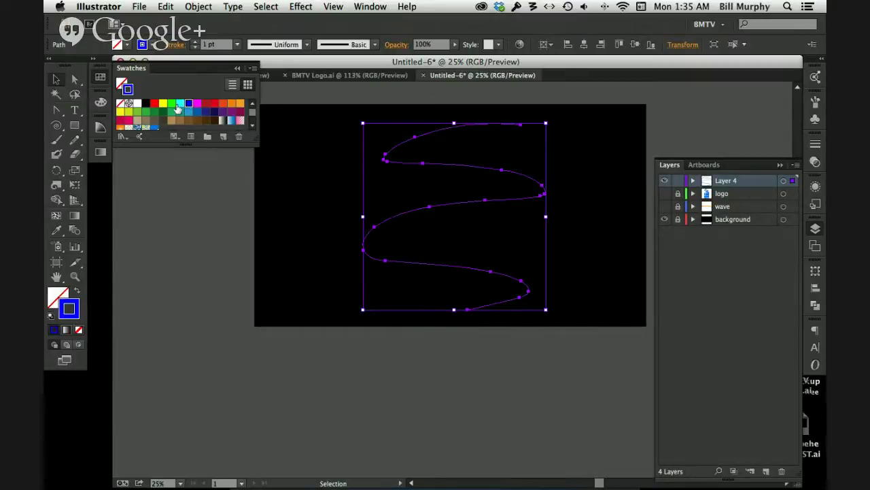
left_click(178, 105)
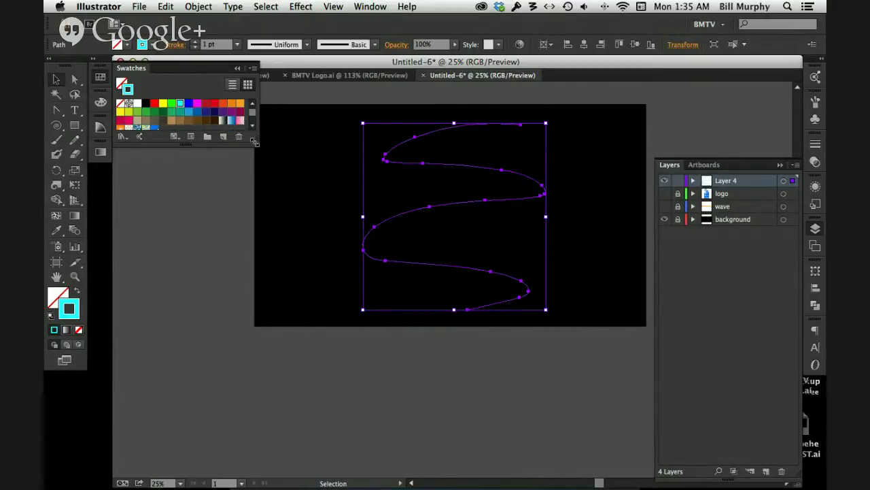
left_click(155, 128)
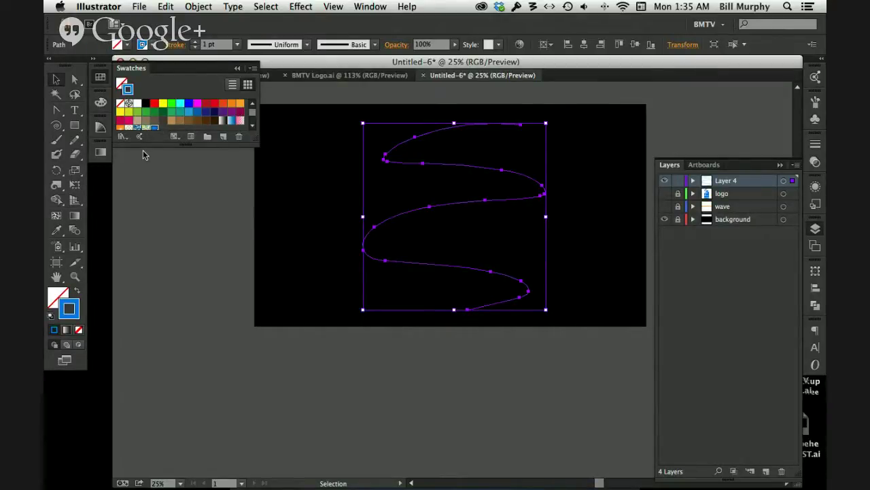
Step: Set the zigzag curve's stroke weight to 3 pt
left_click(816, 144)
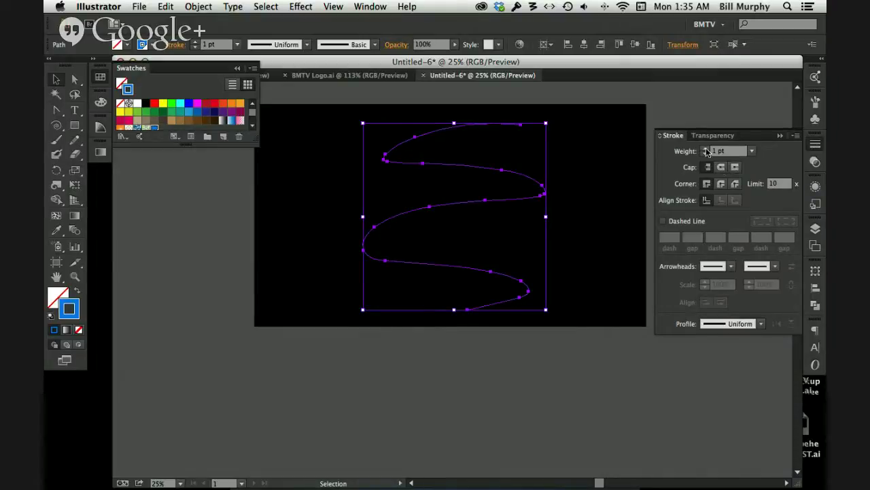
left_click(706, 149)
left_click(706, 149)
key("a")
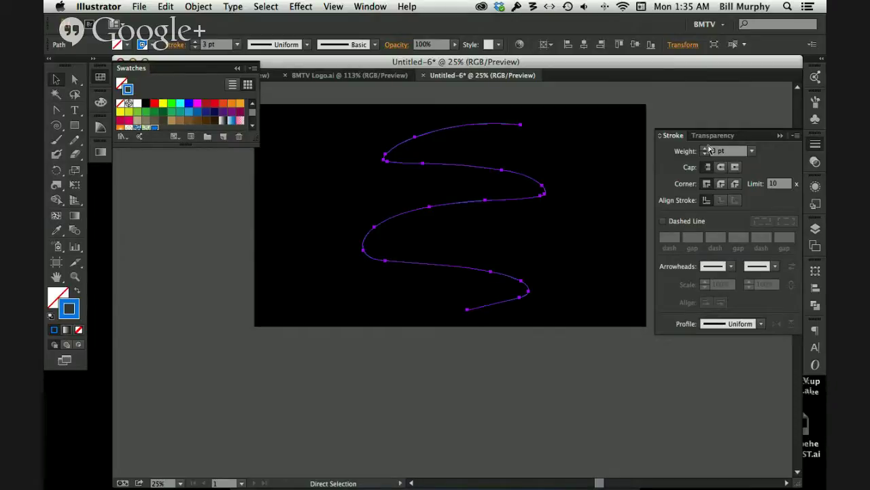
key("v")
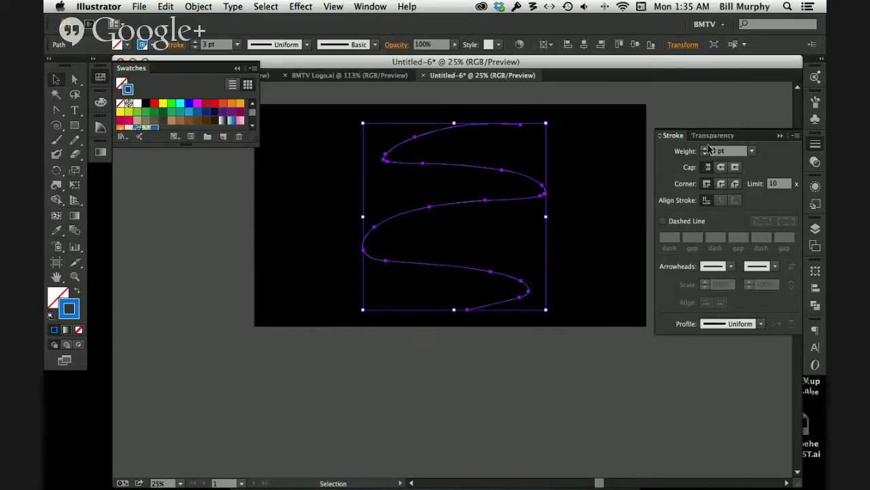
left_click(56, 171)
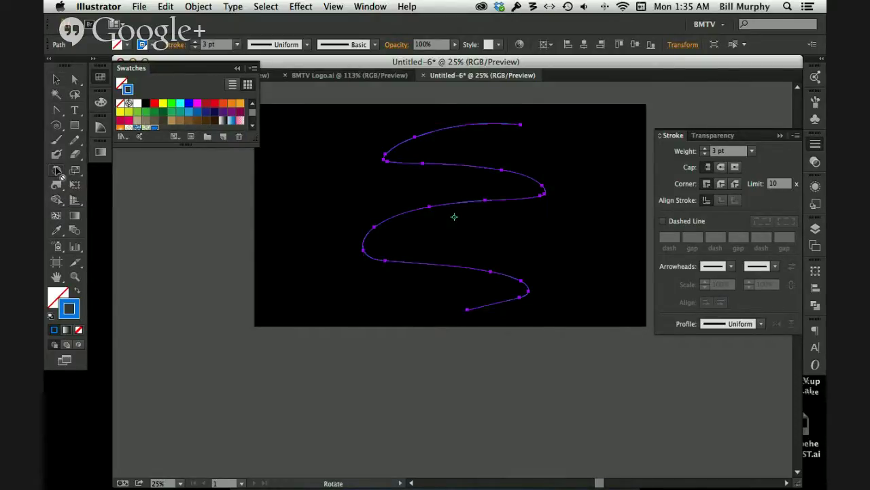
double_click(56, 171)
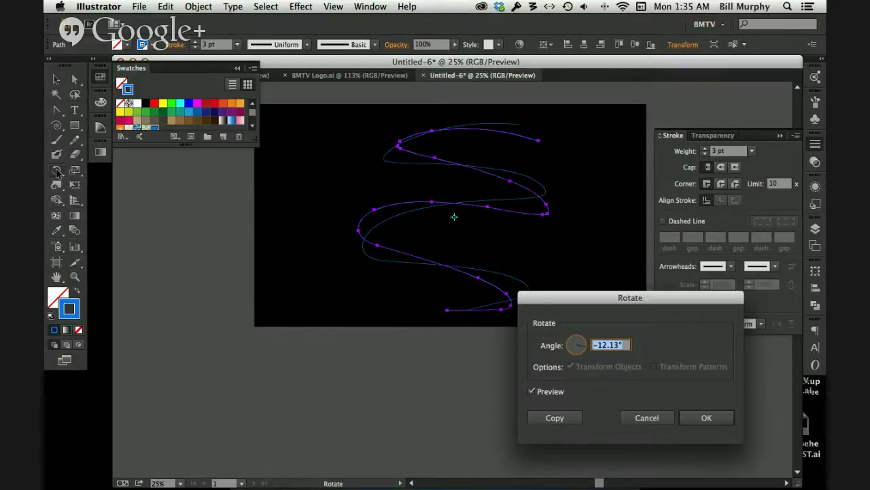
left_click(643, 416)
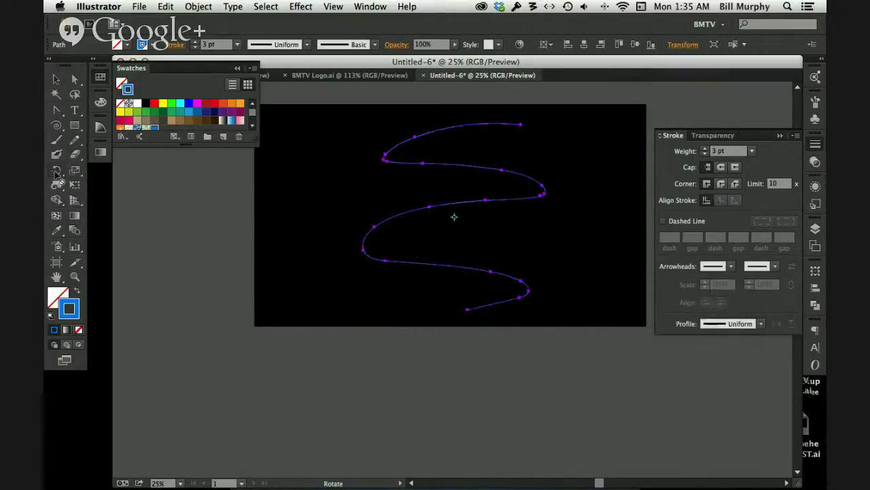
Step: Create a mirrored copy of the zigzag curve across the vertical axis with the Reflect tool
left_click(57, 171)
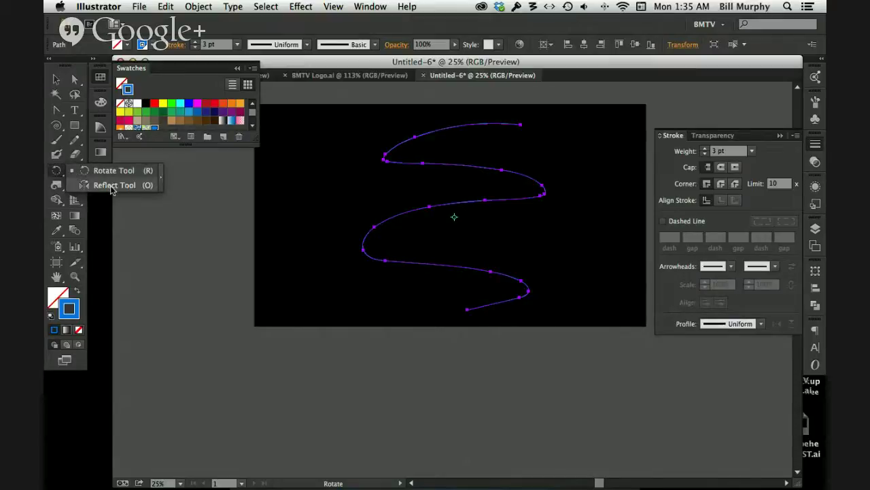
left_click(113, 188)
double_click(57, 171)
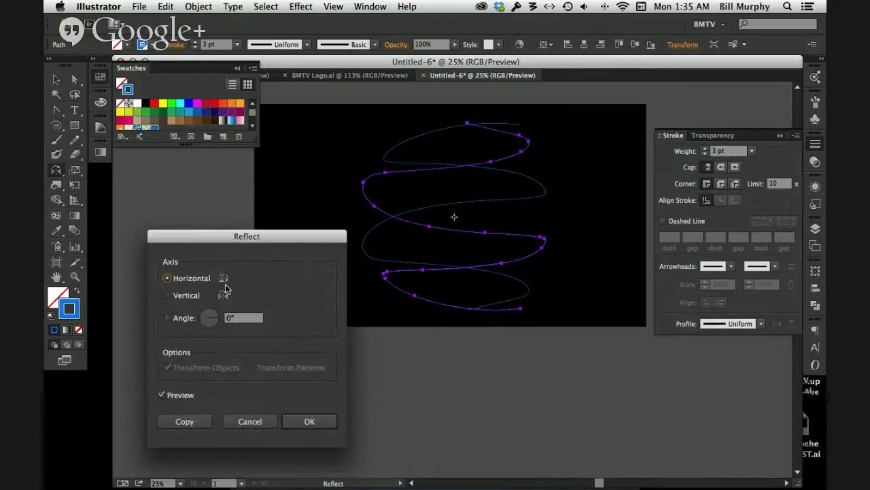
left_click(168, 295)
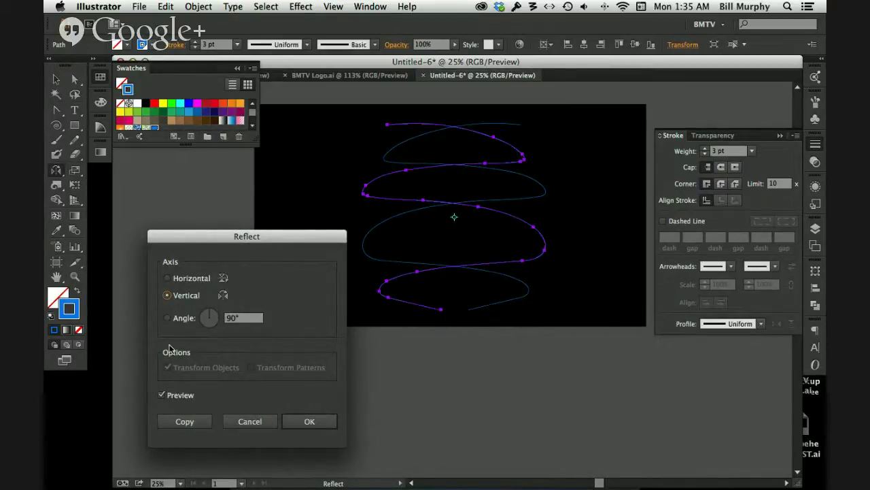
left_click(310, 421)
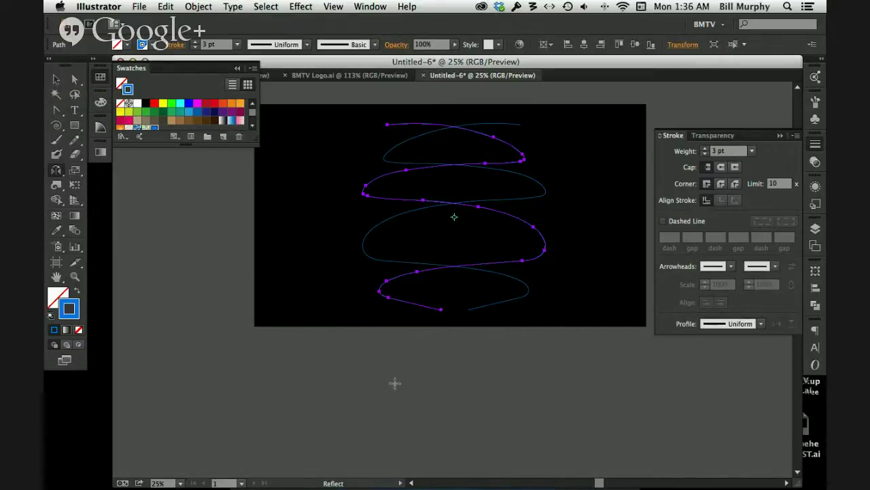
left_click_drag(394, 382, 540, 129)
key("super+z")
Step: Blend the zigzag curve with its mirrored copy using the Blend tool
left_click(58, 78)
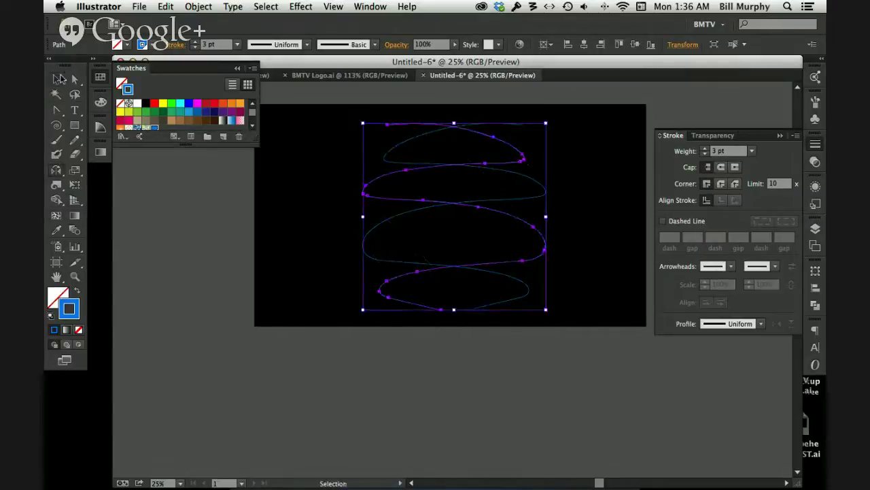
left_click_drag(394, 385, 563, 162)
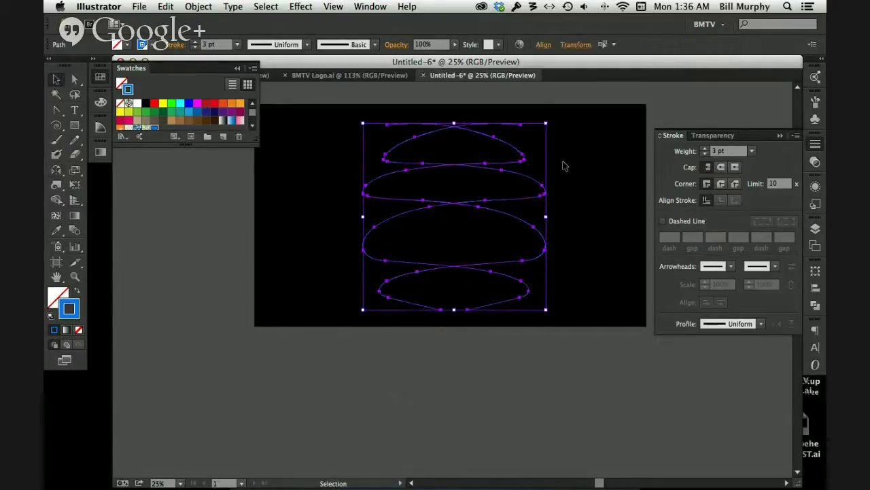
left_click(75, 230)
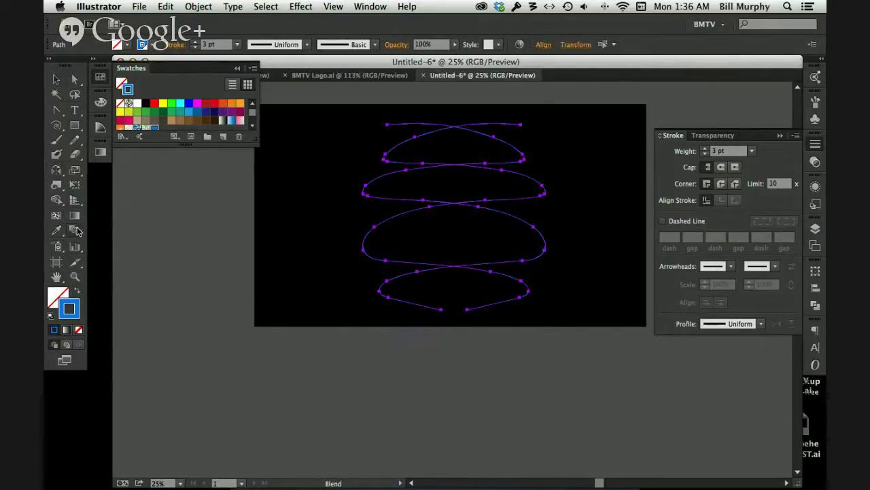
left_click(468, 309)
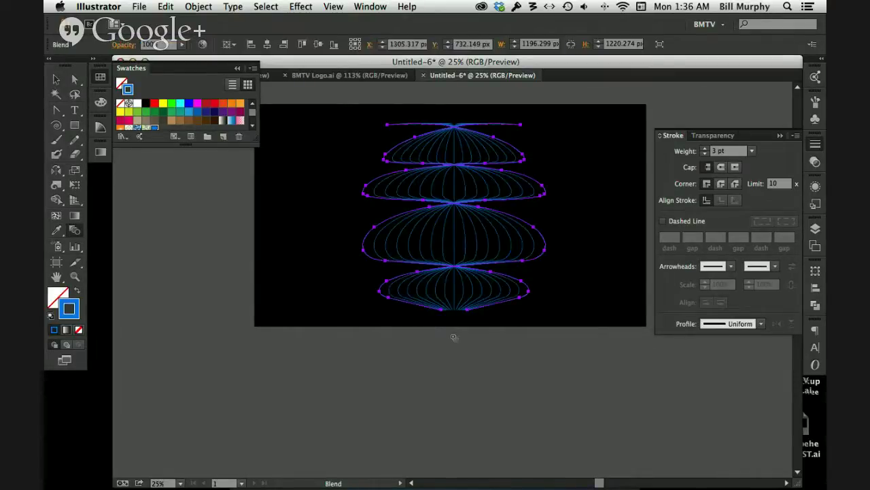
Step: Increase the number of specified steps in the blend's options and deselect the artwork
double_click(75, 231)
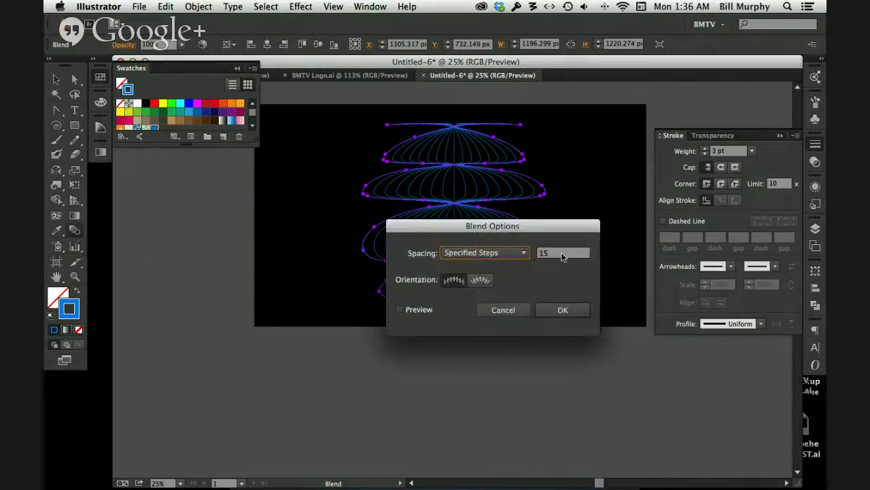
key("Tab")
type("2")
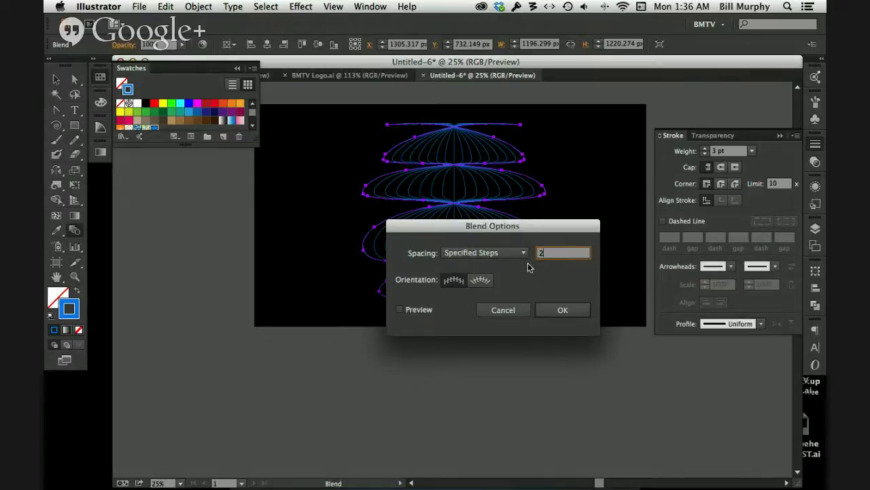
key("Return")
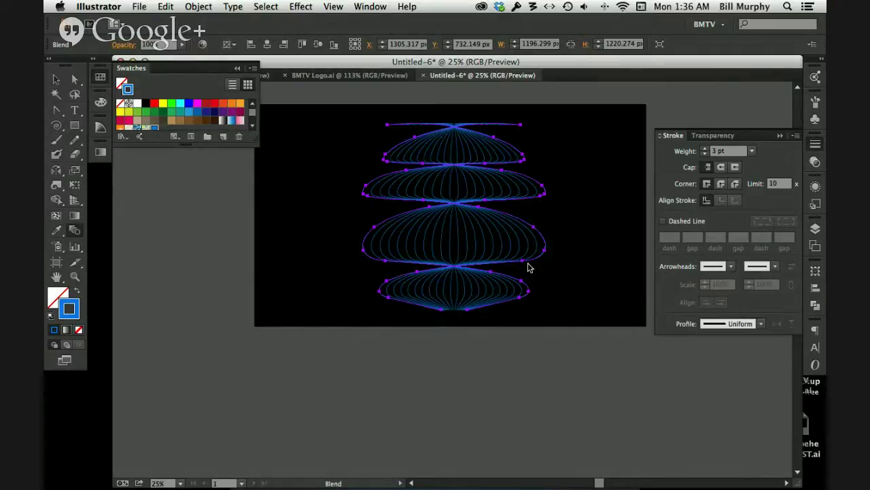
key("v")
left_click(420, 386)
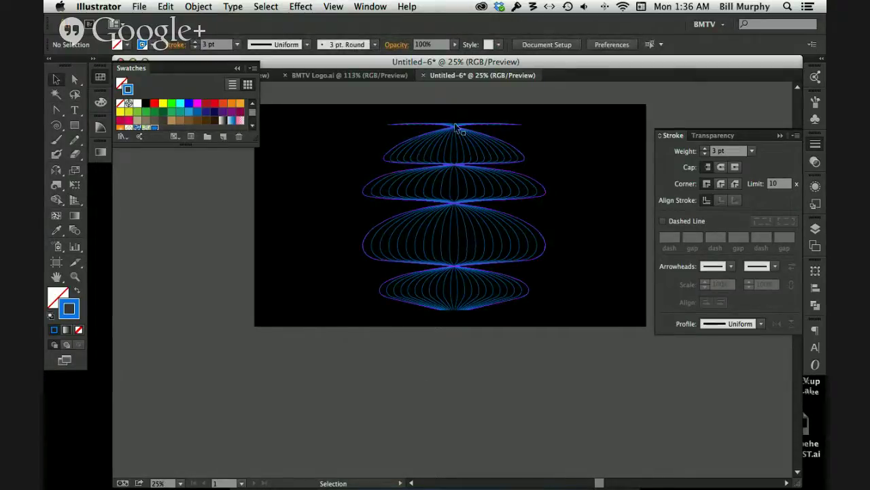
Step: Move only the mirrored curve of the blend about 540 px to the left, widening the blend to about 1737 px
left_click(75, 79)
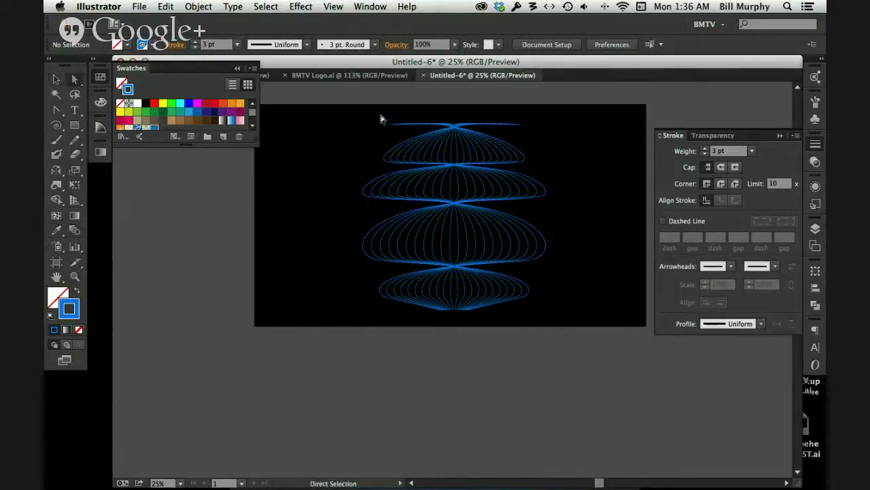
left_click_drag(380, 117, 407, 141)
left_click(367, 122)
left_click(403, 138)
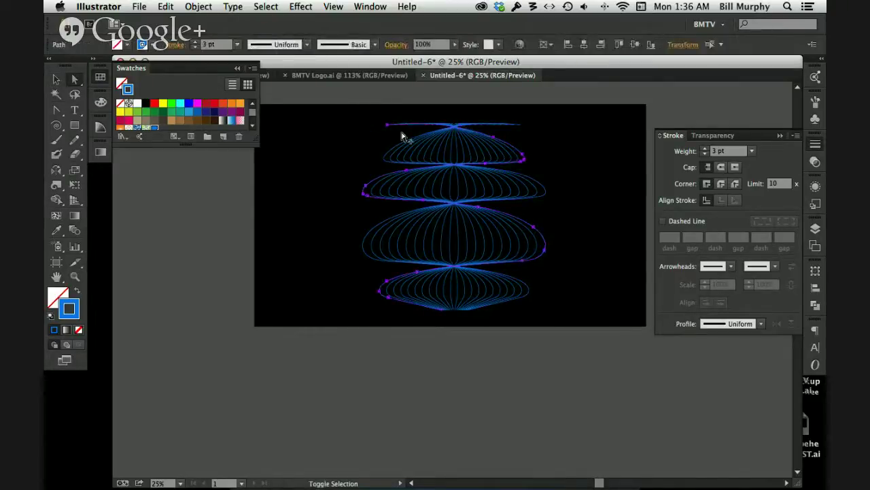
key("shift+Left")
key("shift+Left")
key("shift+Left")
key("shift+Left")
key("shift+Left")
key("shift+Left")
key("shift+Left")
key("shift+Left")
key("shift+Left")
key("shift+Left")
key("shift+Left")
key("shift+Left")
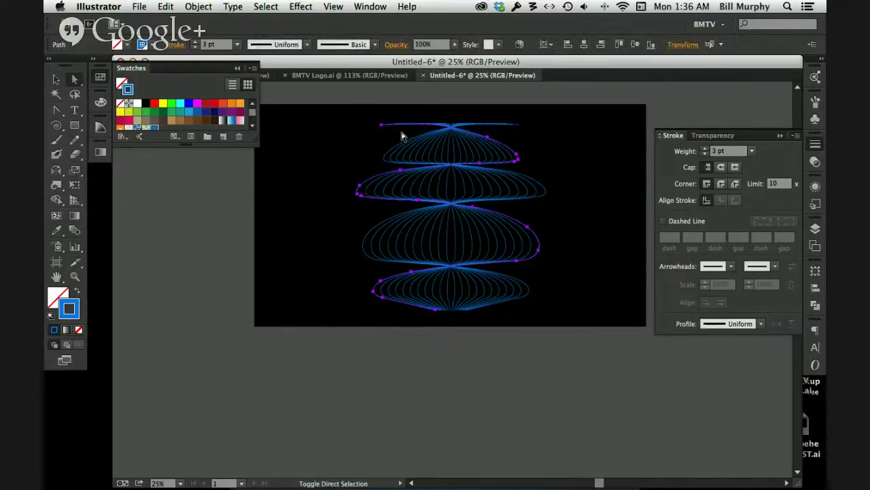
key("shift+Left")
key("shift+Left")
key("shift+Left")
key("shift+Left")
key("shift+Left")
key("shift+Left")
key("shift+Left")
key("shift+Left")
key("shift+Left")
key("shift+Left")
key("shift+Left")
key("shift+Left")
key("shift+Left")
key("shift+Left")
key("shift+Left")
key("shift+Left")
key("shift+Left")
key("shift+Left")
key("shift+Left")
key("shift+Left")
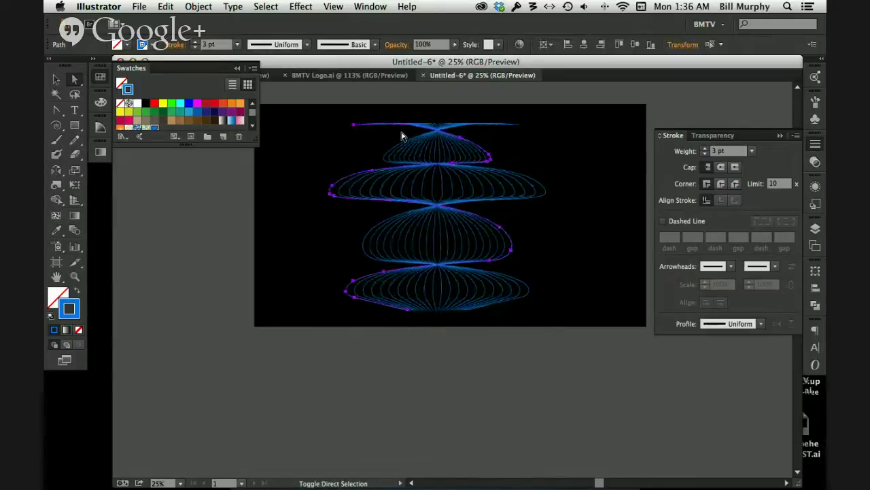
key("shift+Left")
key("shift+Left")
key("shift+Left")
key("shift+Left")
key("shift+Left")
key("shift+Left")
key("shift+Left")
key("shift+Left")
key("shift+Left")
key("shift+Left")
key("shift+Left")
key("shift+Left")
key("shift+Left")
key("shift+Left")
key("shift+Left")
key("shift+Left")
key("shift+Left")
key("shift+Left")
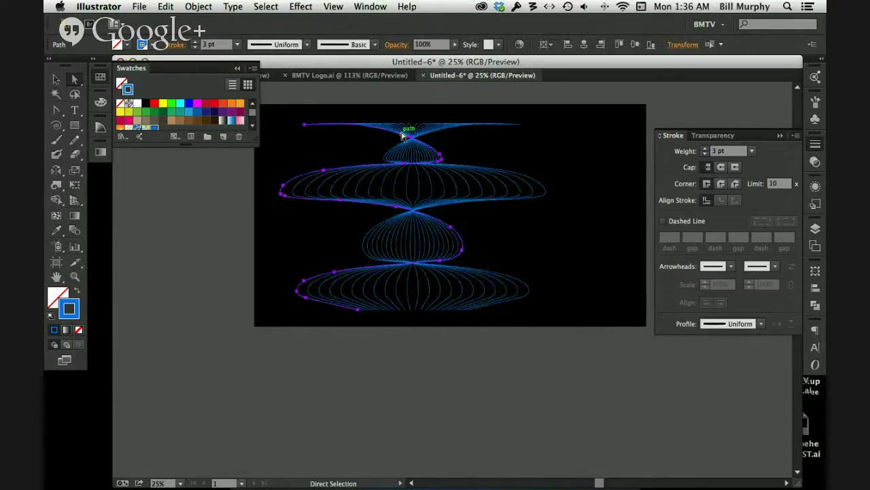
left_click(438, 371)
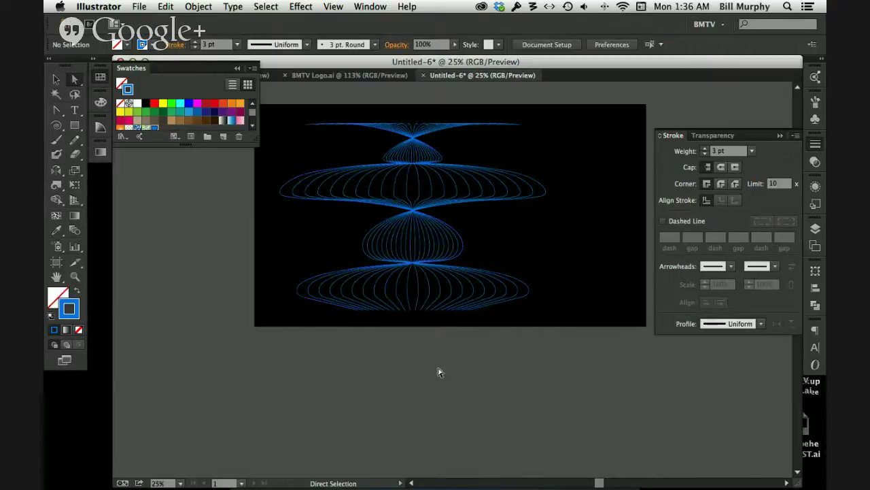
key("v")
left_click_drag(307, 399, 551, 141)
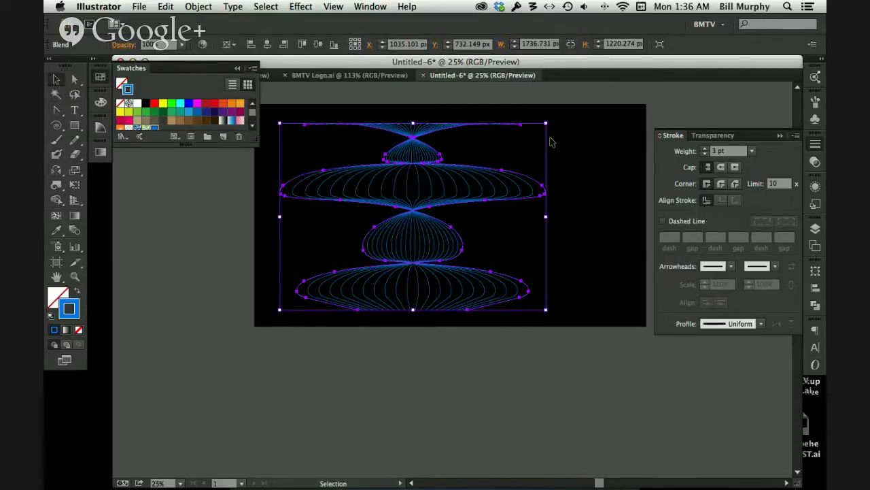
left_click(468, 374)
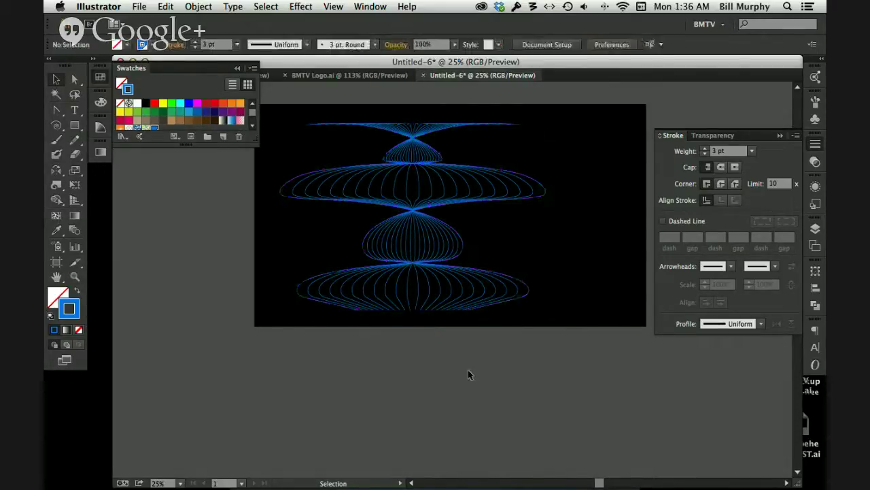
Step: Lower the top end points of both outer curves about 140 px and pull their direction handles up into rounded arches
left_click(75, 79)
left_click_drag(521, 125, 495, 166)
key("super+z")
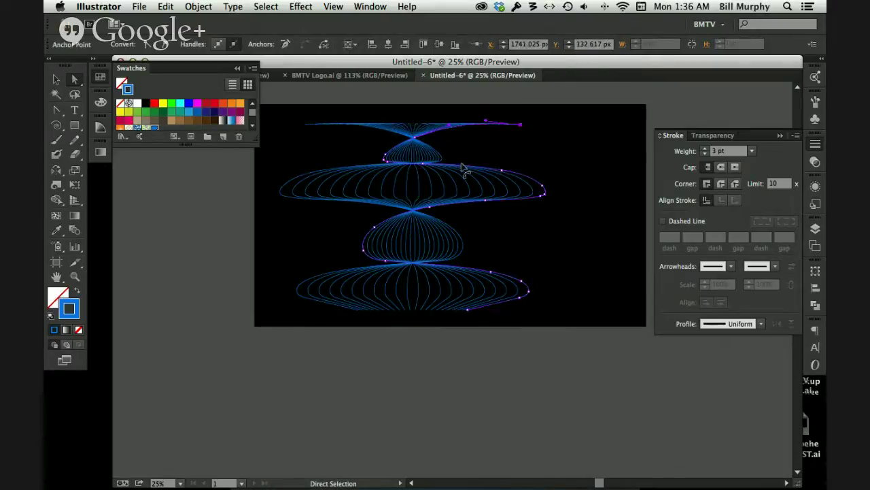
key("shift+Down")
key("shift+Down")
key("shift+Down")
key("shift+Down")
key("shift+Down")
key("shift+Down")
key("shift+Down")
key("shift+Down")
key("shift+Down")
key("shift+Down")
key("shift+Down")
key("shift+Down")
key("shift+Down")
key("shift+Down")
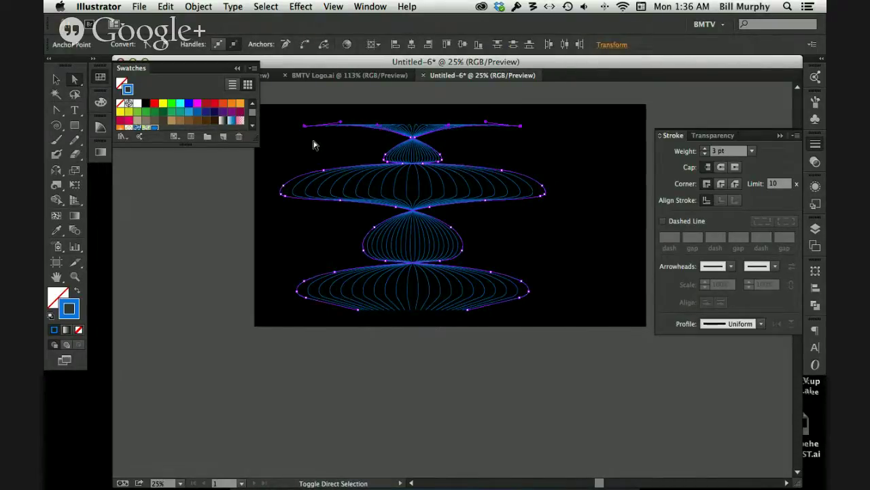
key("shift+Down")
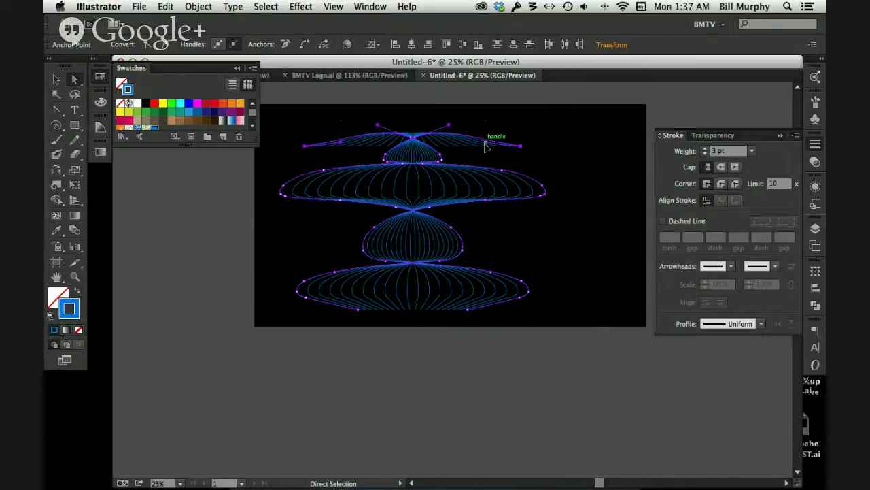
left_click_drag(485, 147, 500, 118)
left_click_drag(304, 129, 331, 116)
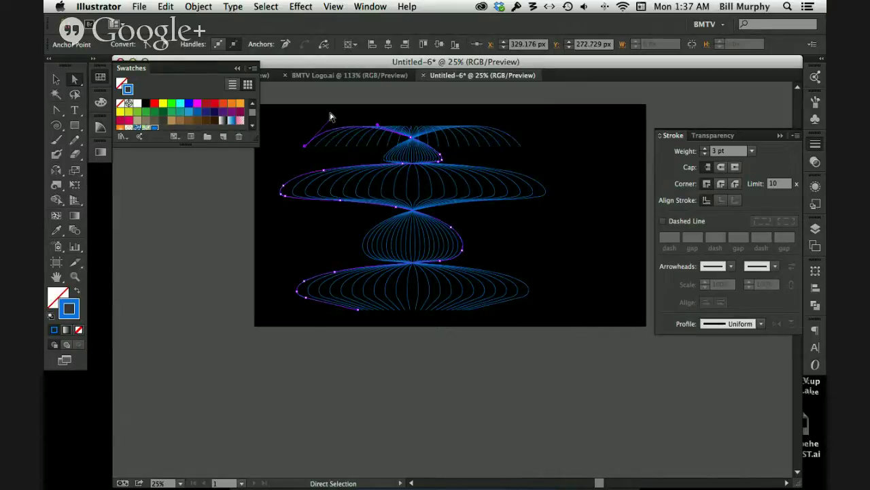
Step: Increase the stroke weight of only the right outer curve of the blend to 7 pt
left_click(485, 364)
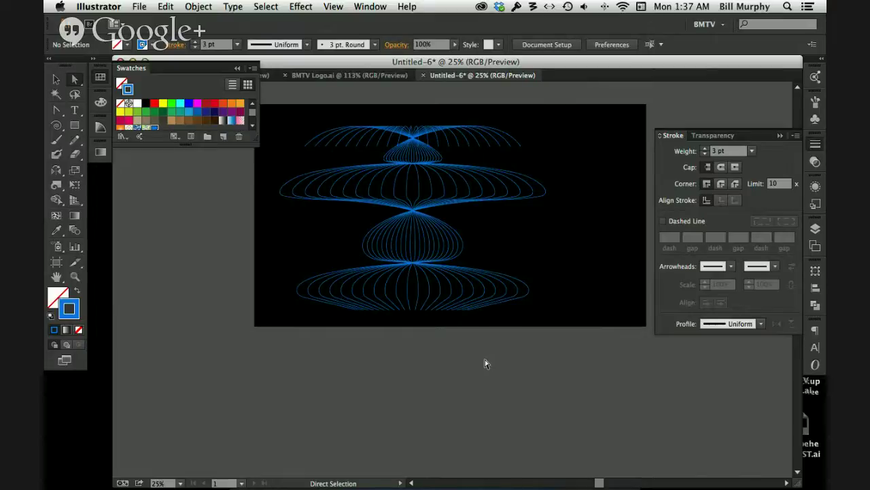
left_click(520, 145)
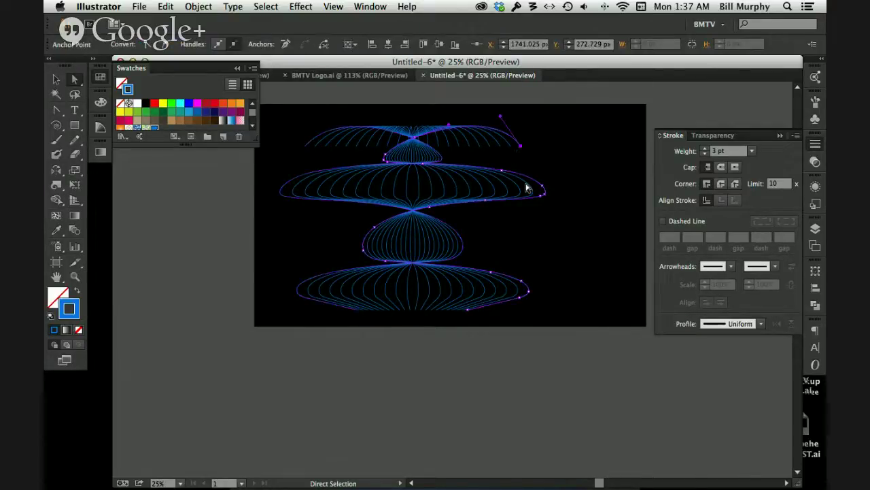
left_click(705, 149)
left_click(705, 149)
left_click(705, 149)
left_click(705, 149)
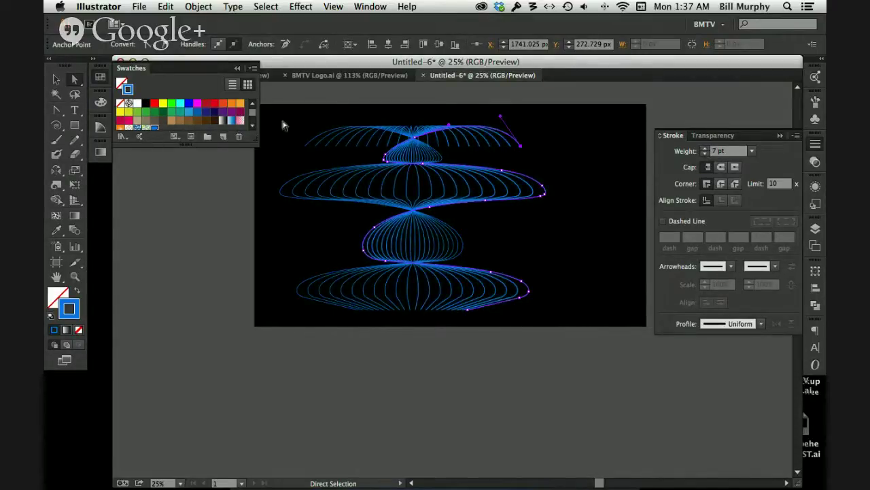
Step: Fade out the left side of the blend by setting only the left outer curve's opacity to 0%, and deselect it
left_click_drag(285, 122, 310, 151)
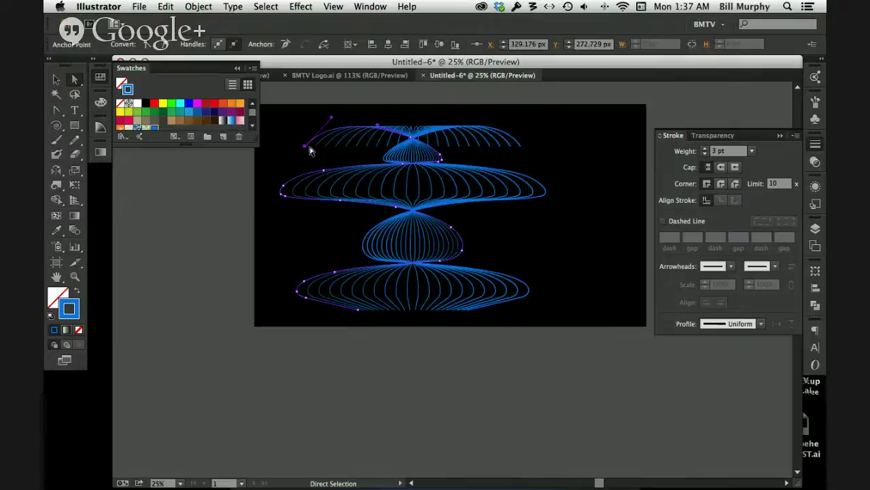
left_click(713, 135)
left_click(792, 151)
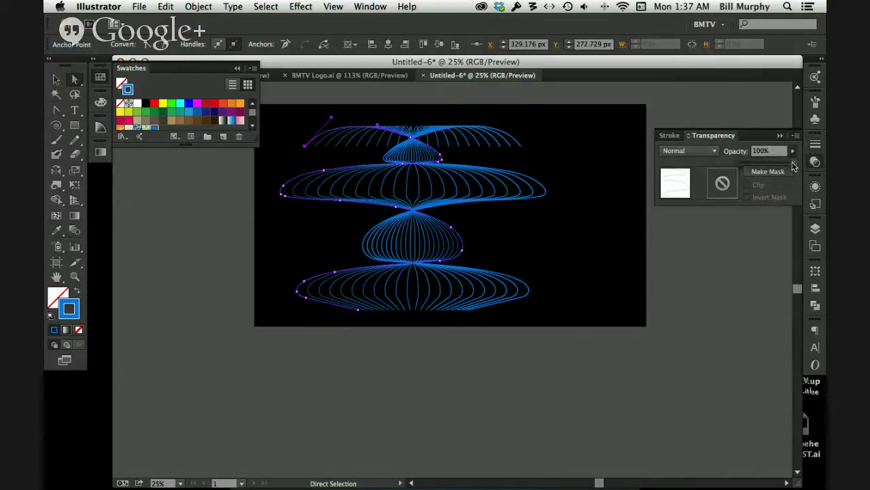
left_click_drag(788, 167, 704, 167)
left_click(529, 383)
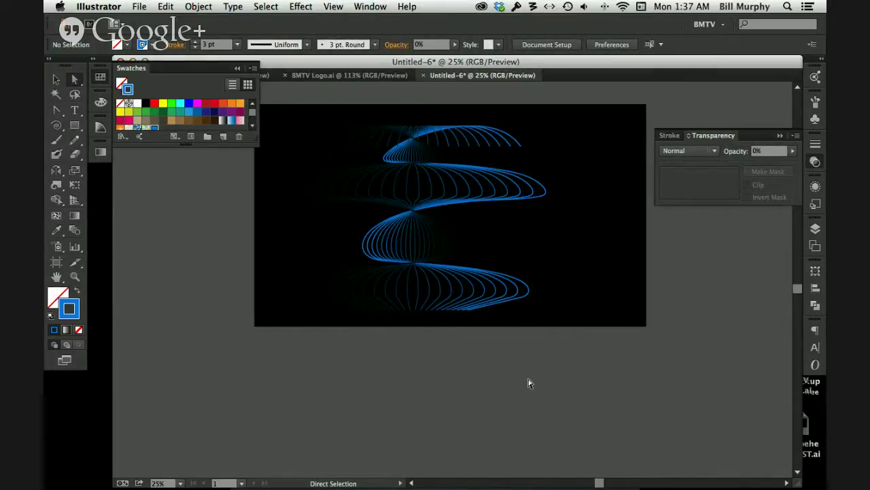
Step: Select both outer curves of the blend and switch to the BMTV Logo.ai document
left_click_drag(297, 120, 583, 355)
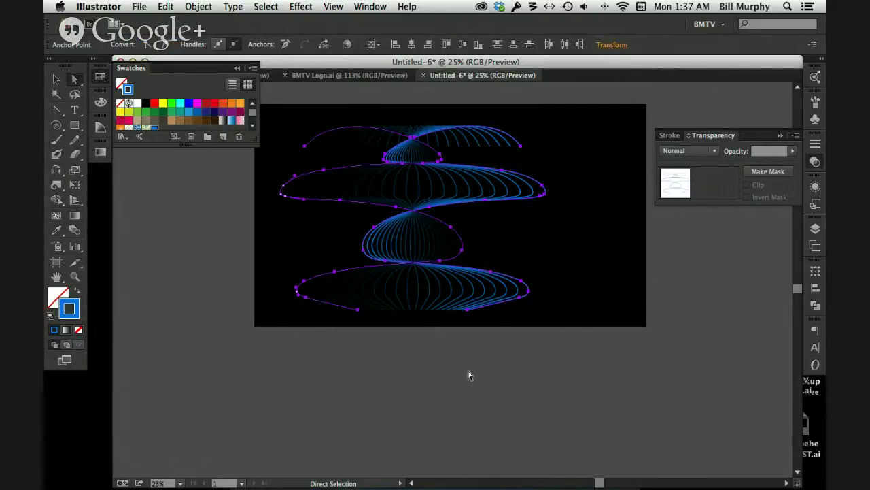
left_click(237, 68)
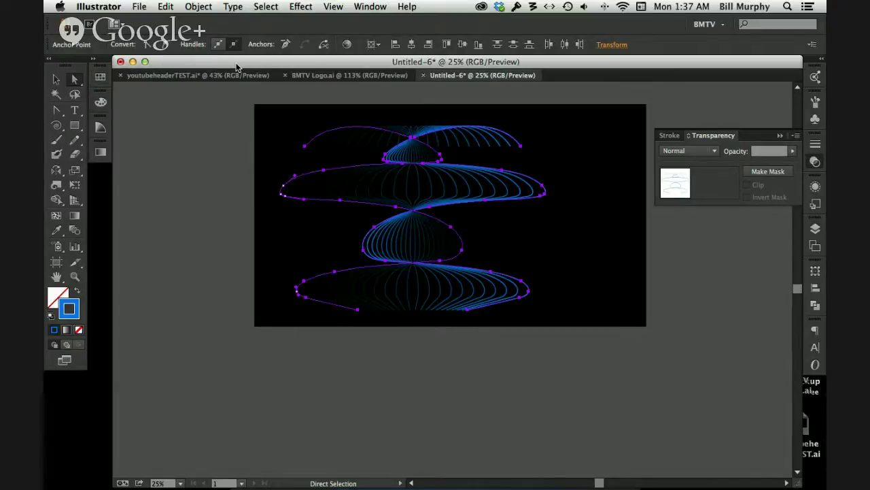
left_click(350, 75)
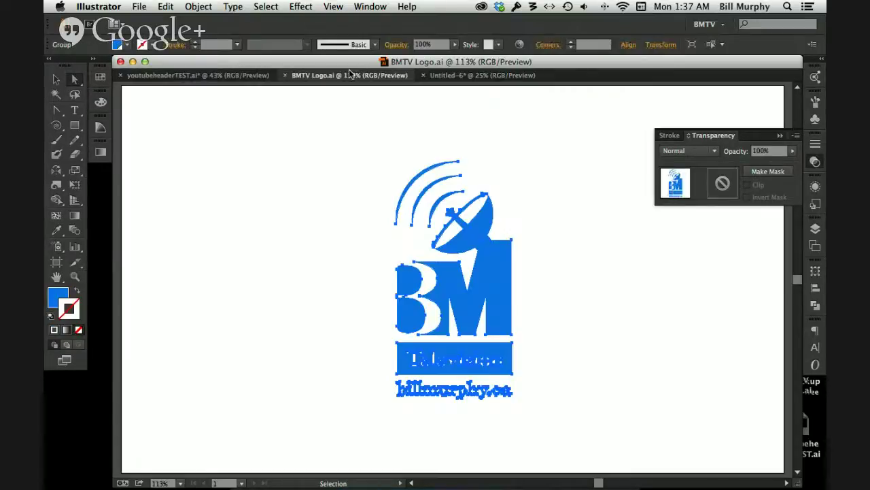